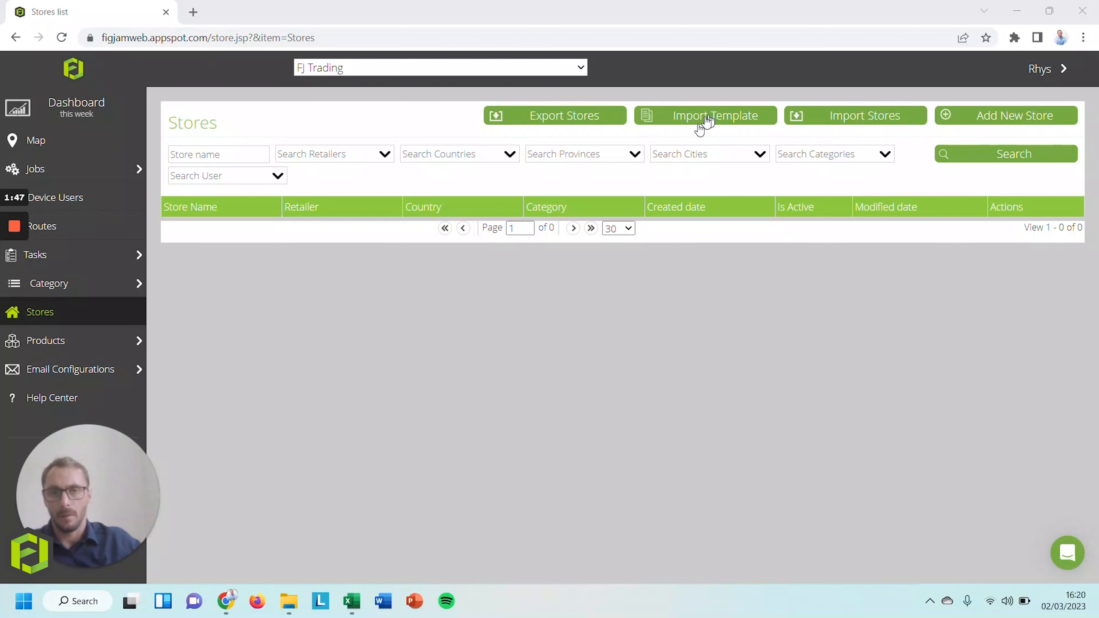
Bring up the stores import template and highlight Store ID, Store Name*, Retailer* and Country*–Street* headers
mouse_move(352, 600)
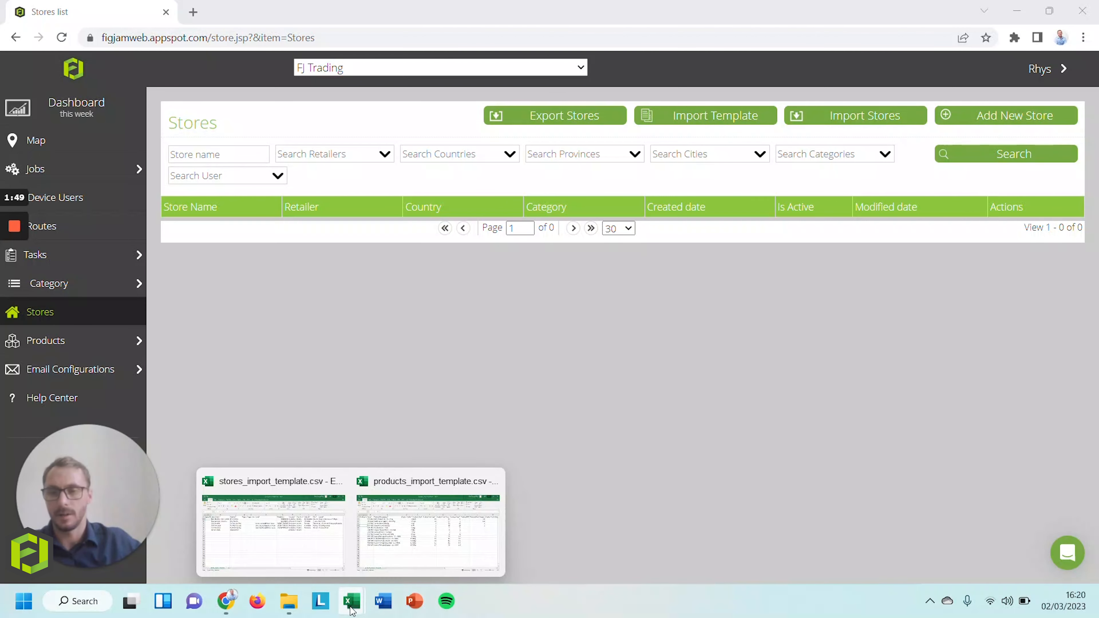
left_click(304, 552)
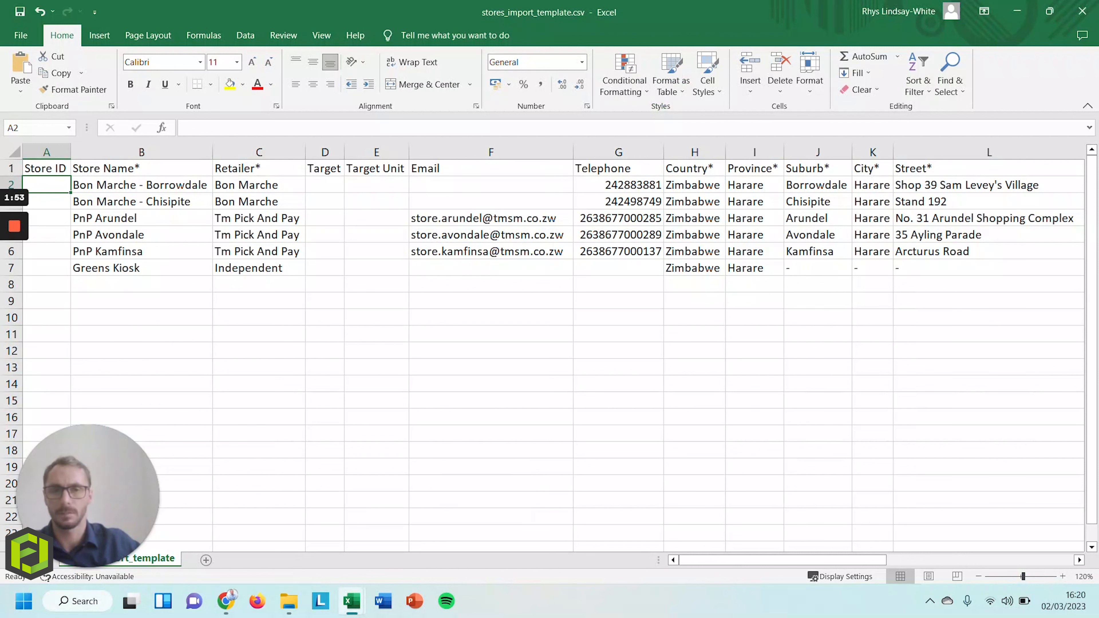
left_click(47, 152)
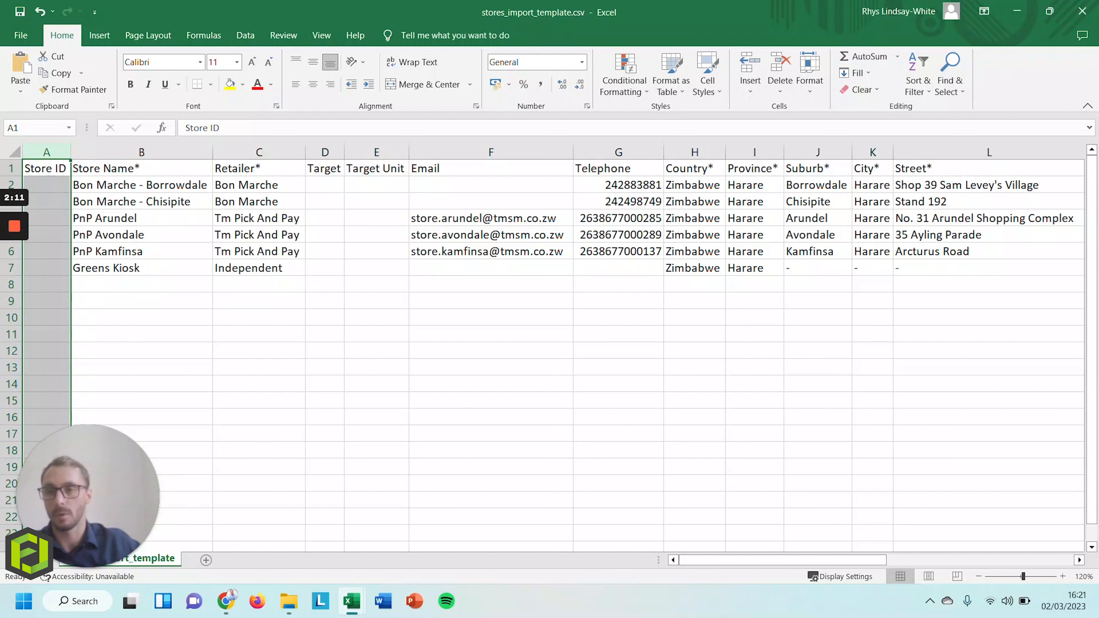
left_click(141, 168)
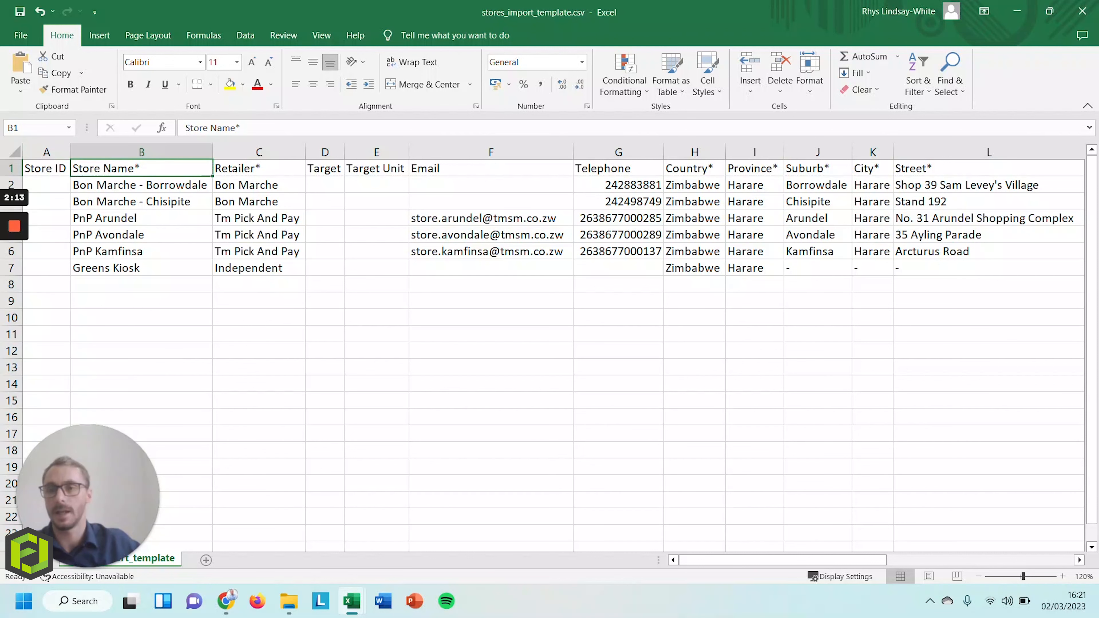
left_click(259, 168, "ctrl")
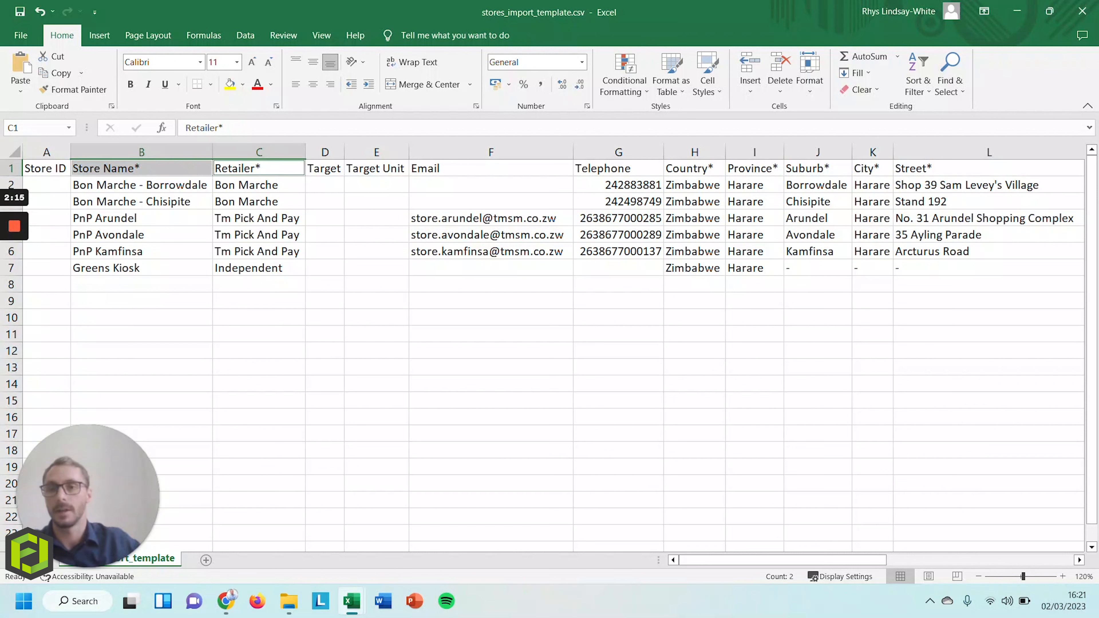
left_click_drag(694, 168, 952, 168)
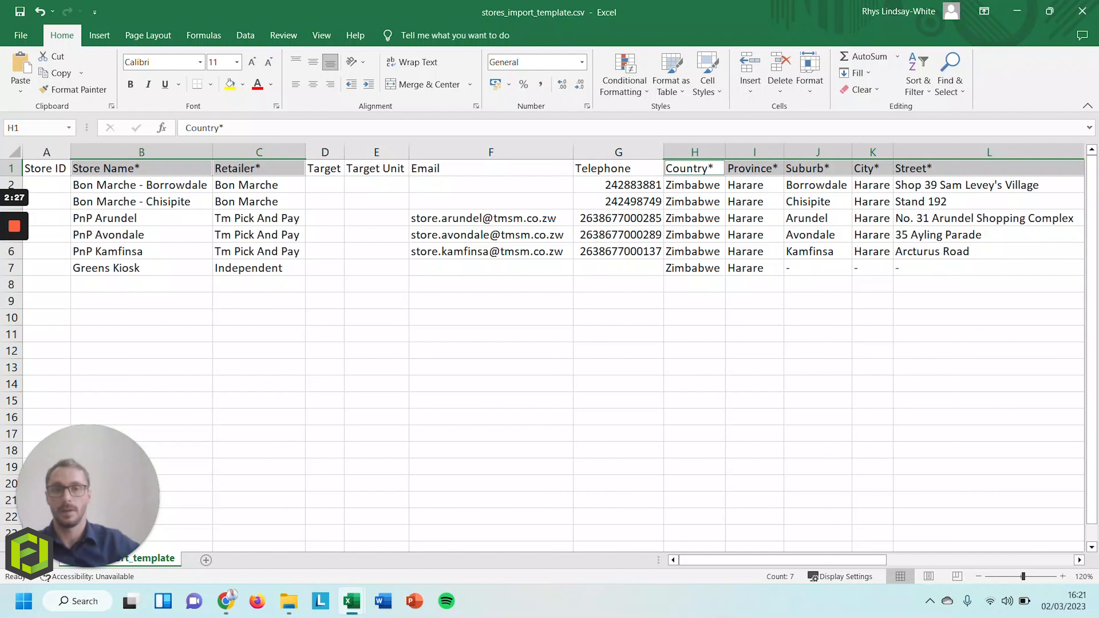
Select Greens Kiosk's placeholder address and the Bon Marche names, then the Store Name and Retailer columns
left_click_drag(818, 268, 989, 268)
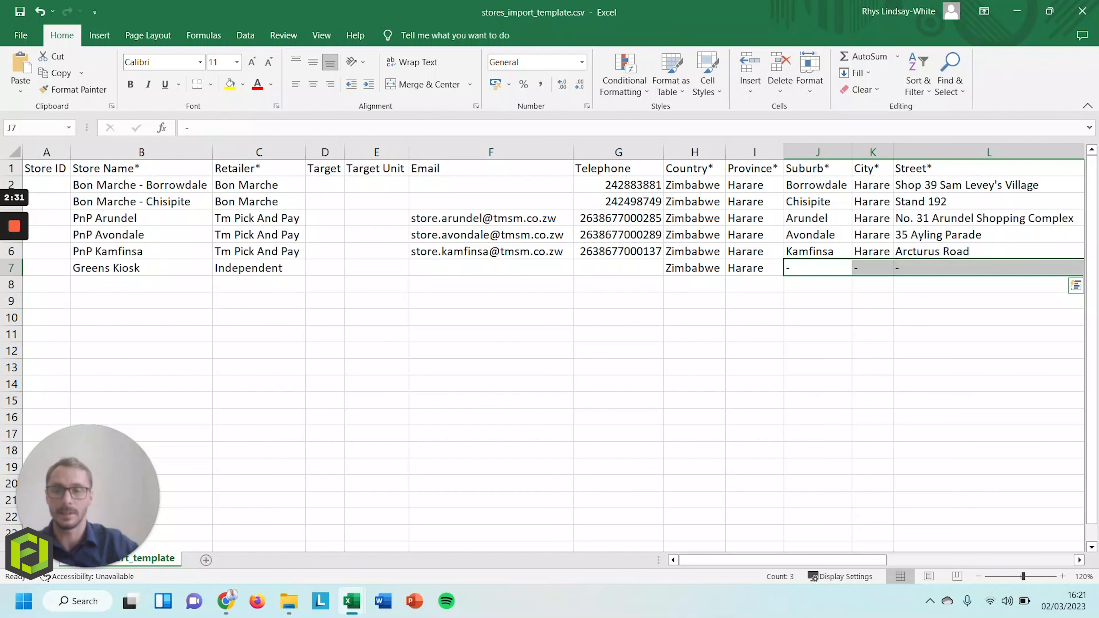
left_click(141, 268)
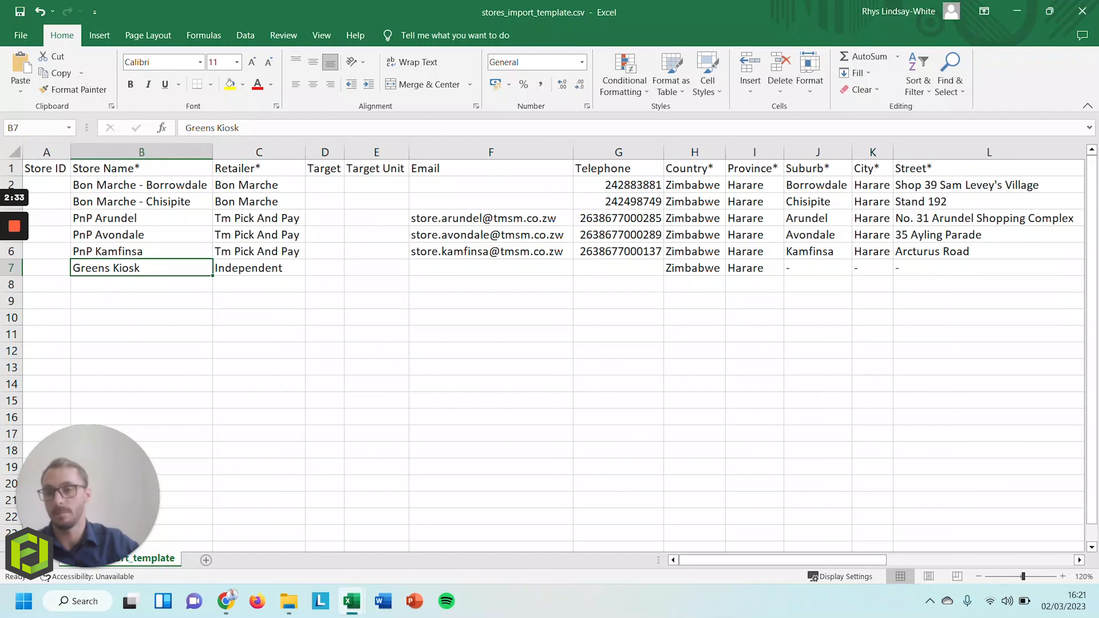
left_click_drag(142, 185, 142, 202)
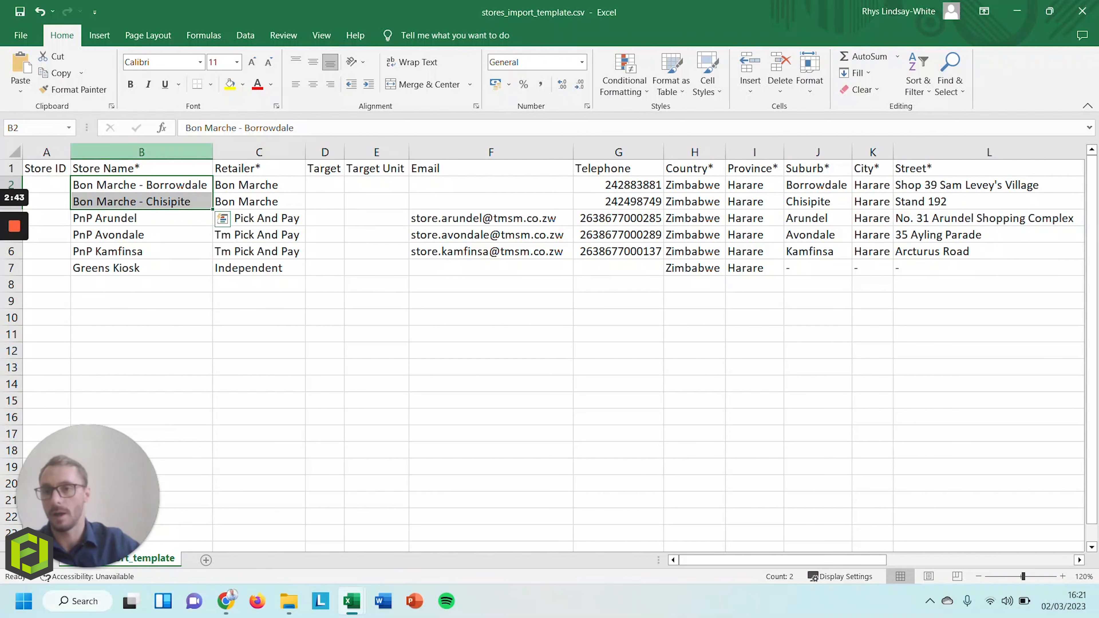
left_click(141, 152)
left_click(259, 152)
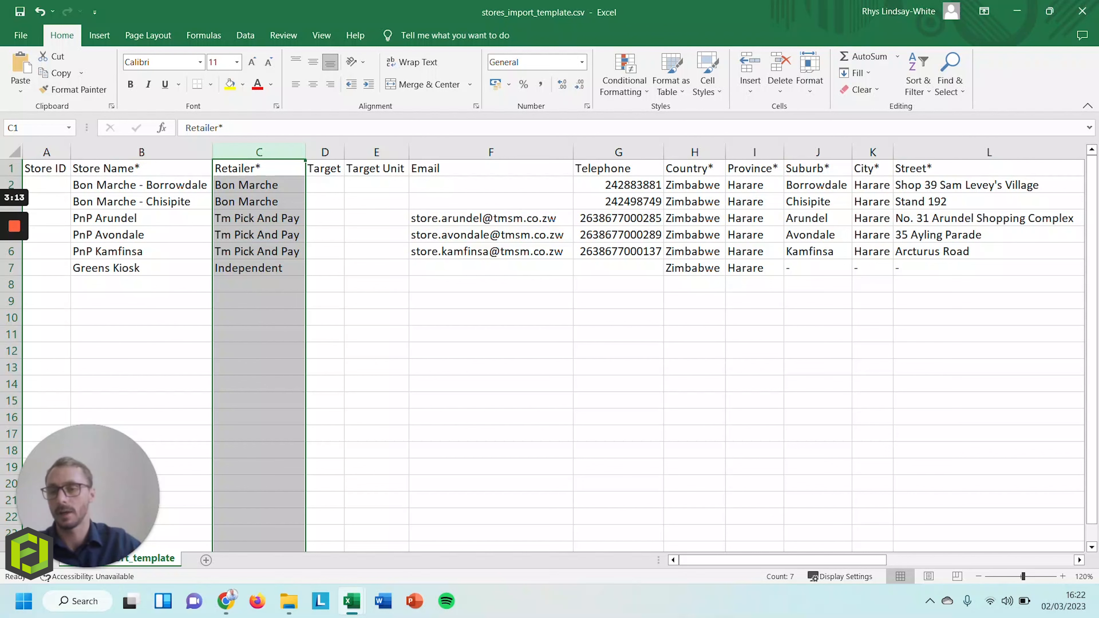
left_click(259, 268)
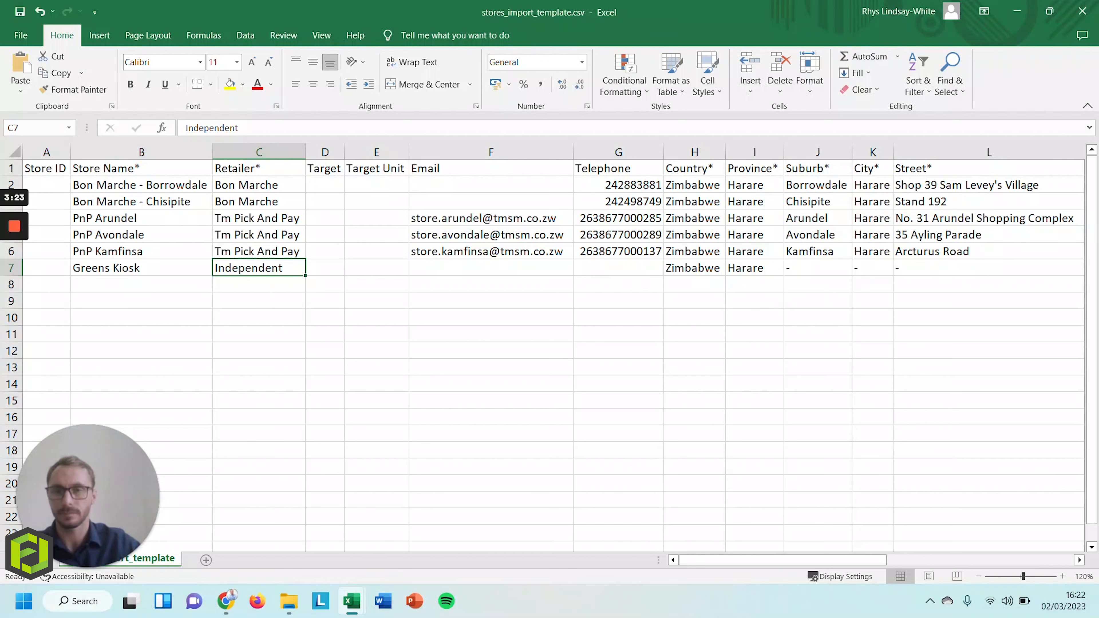
left_click_drag(325, 152, 376, 152)
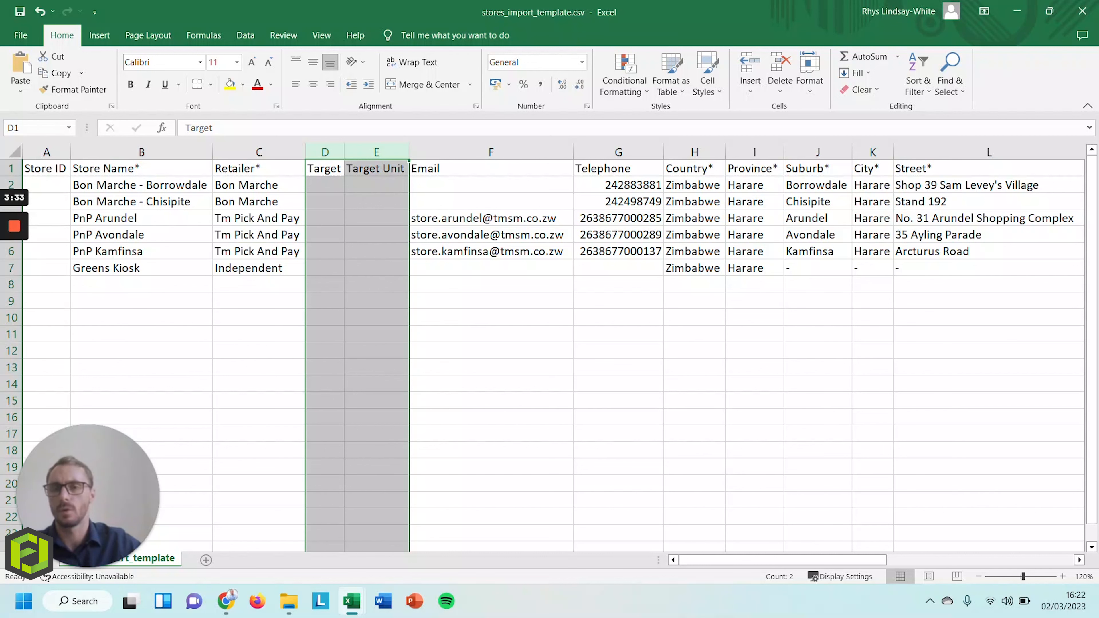
left_click(325, 184)
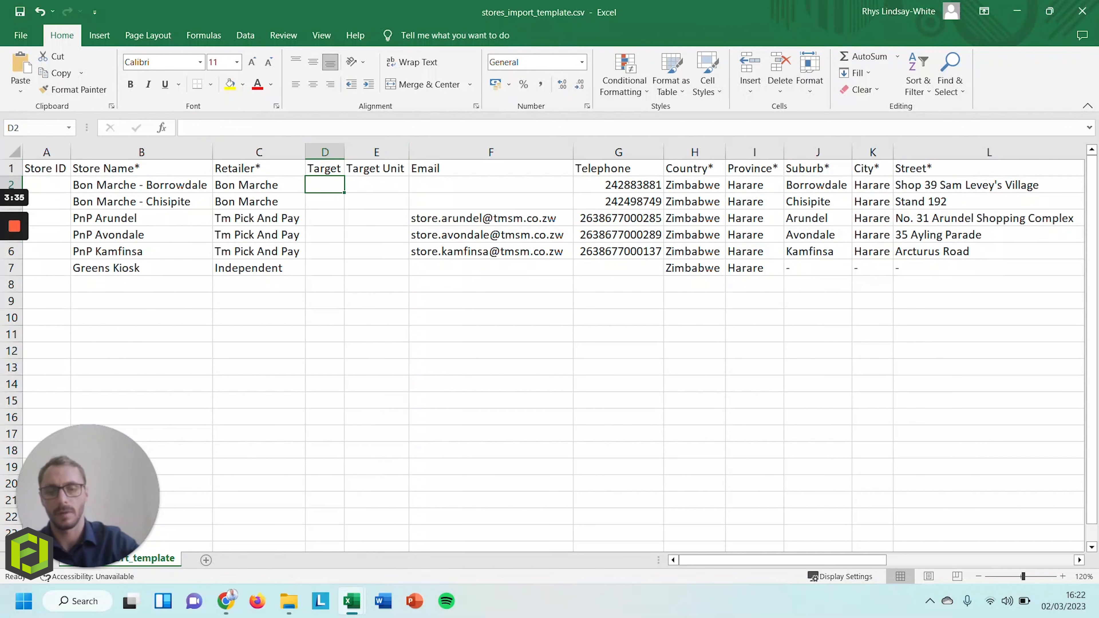
type("1000")
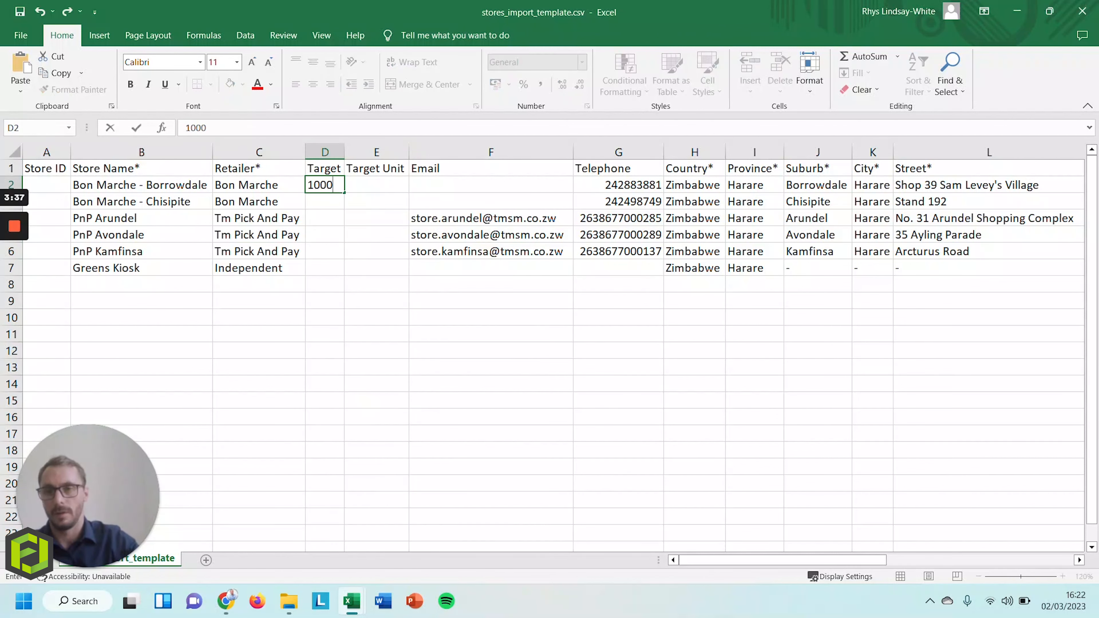
key("Tab")
type("$")
key("Return")
key("Up")
key("shift+Left")
key("BackSpace")
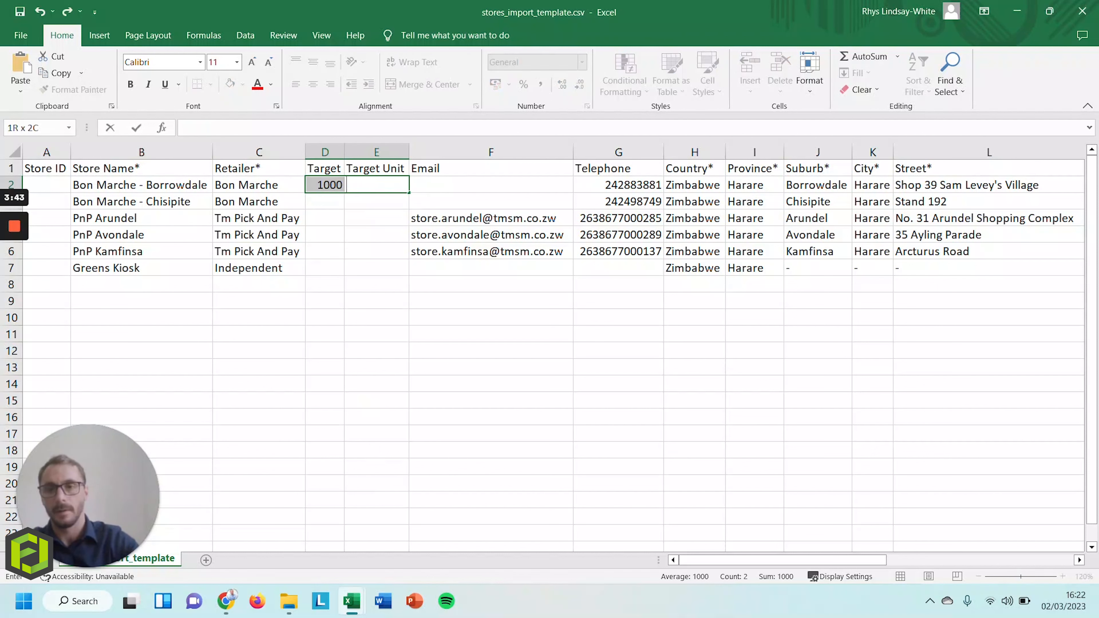
key("Left")
key("BackSpace")
key("Right")
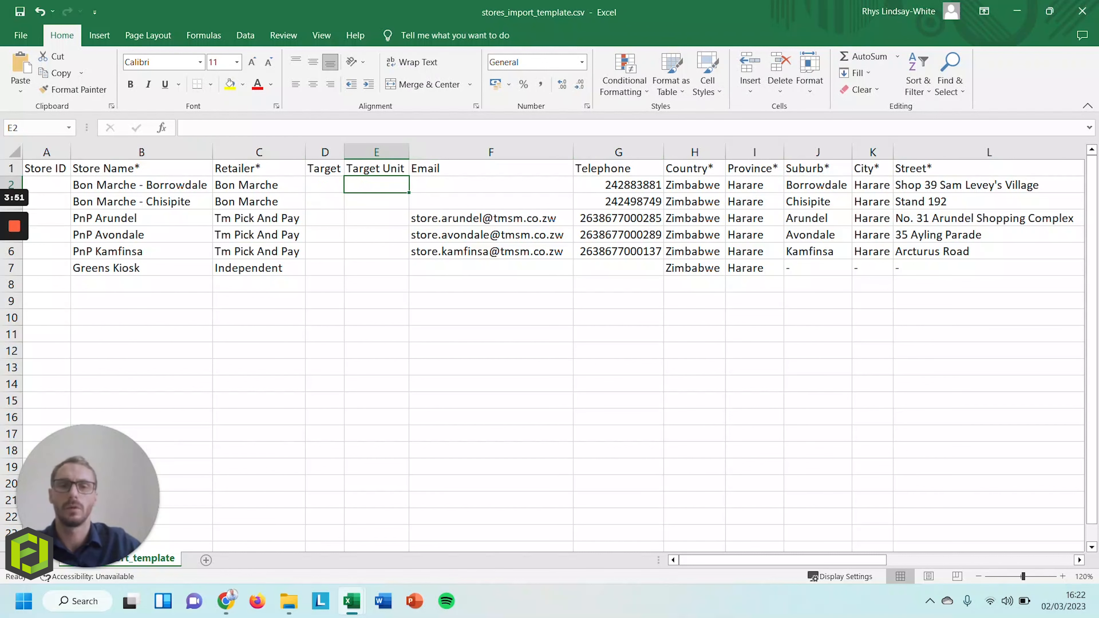
left_click_drag(695, 152, 952, 153)
Review the first store's Zimbabwe/Harare address cells and Store Category, then minimize Excel
left_click(695, 185)
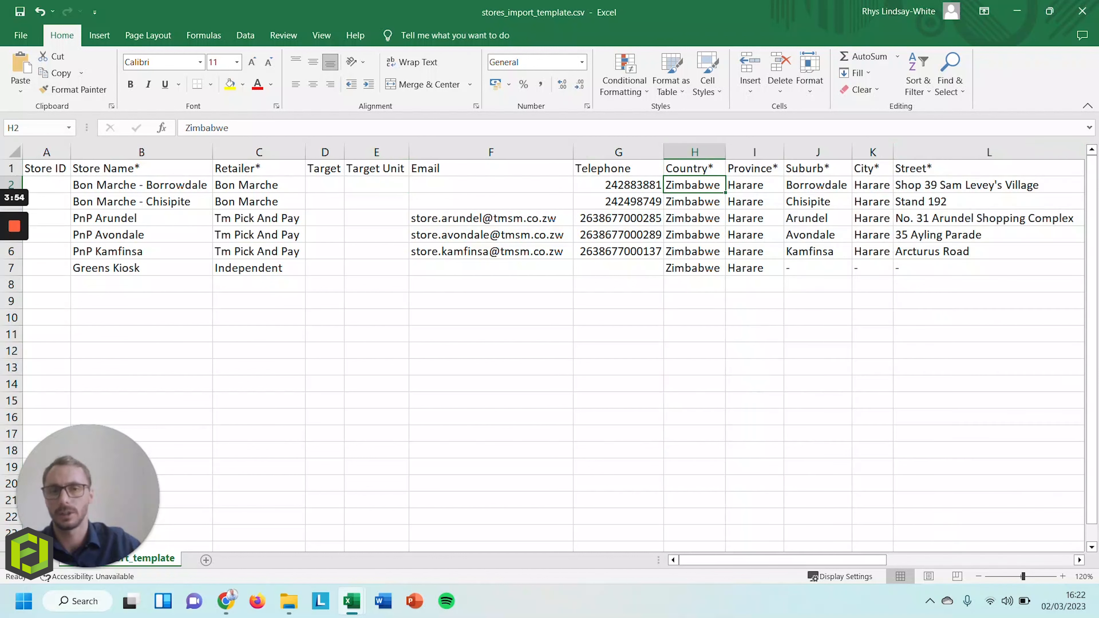
left_click(755, 185)
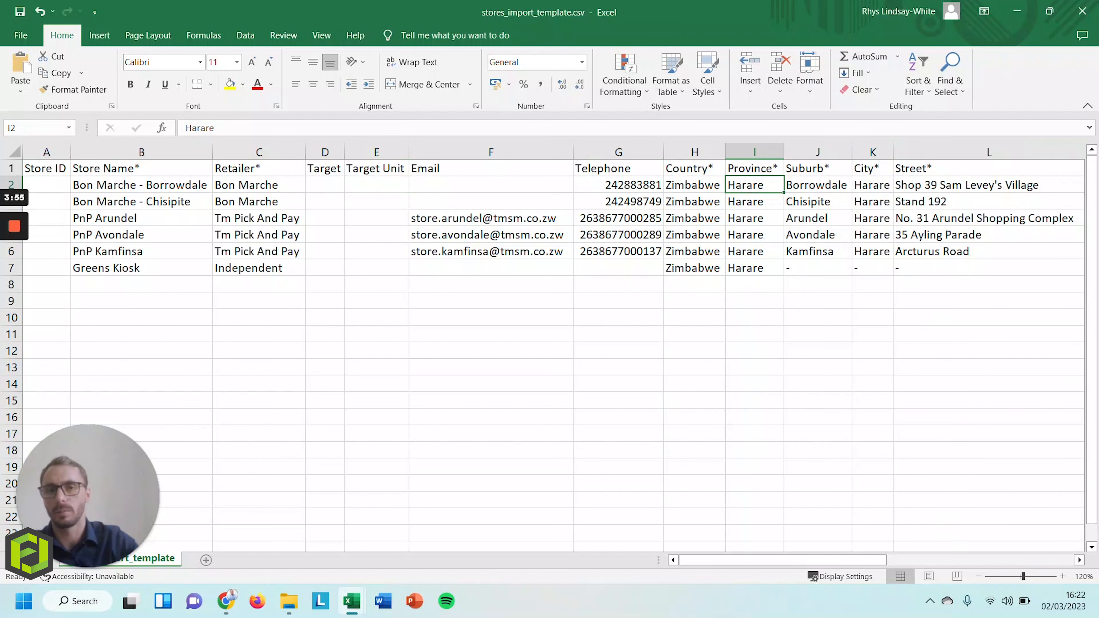
left_click(872, 185)
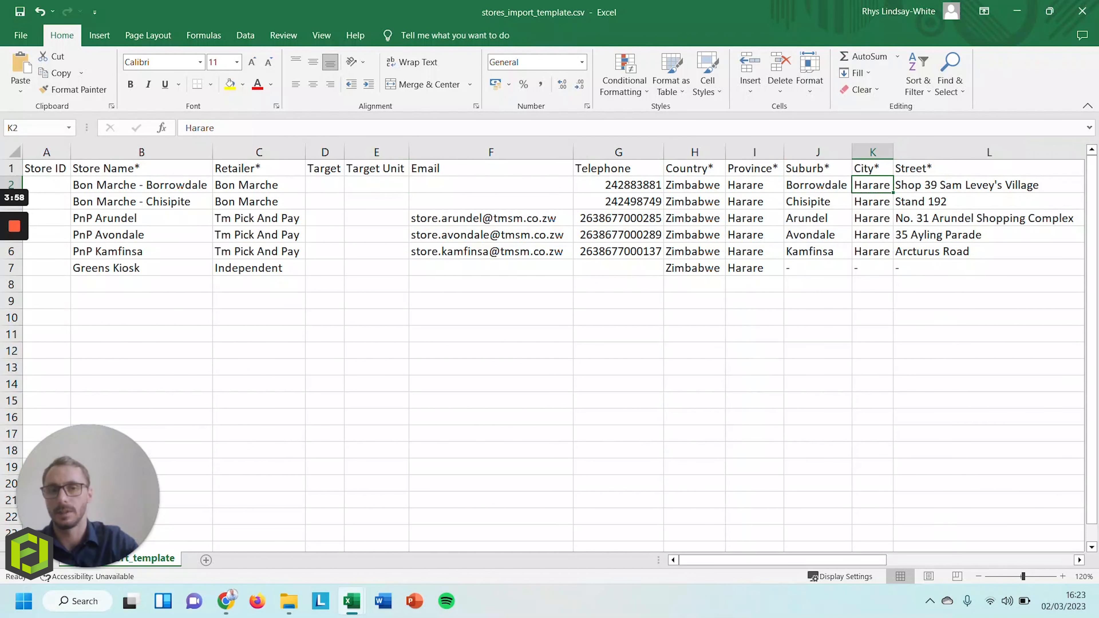
left_click(989, 185)
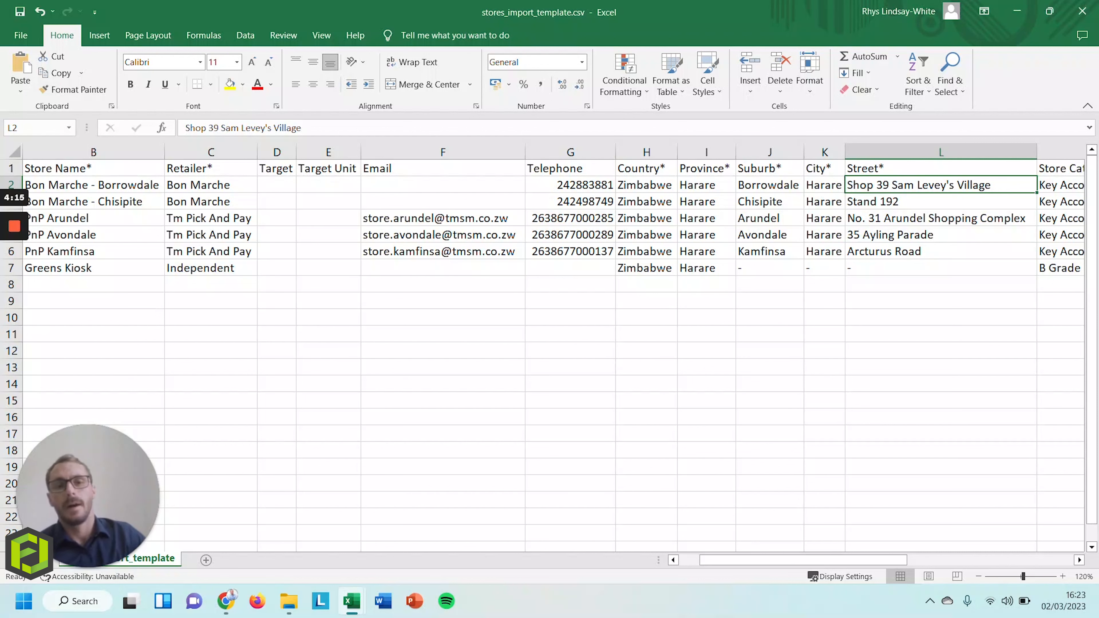
key("Right")
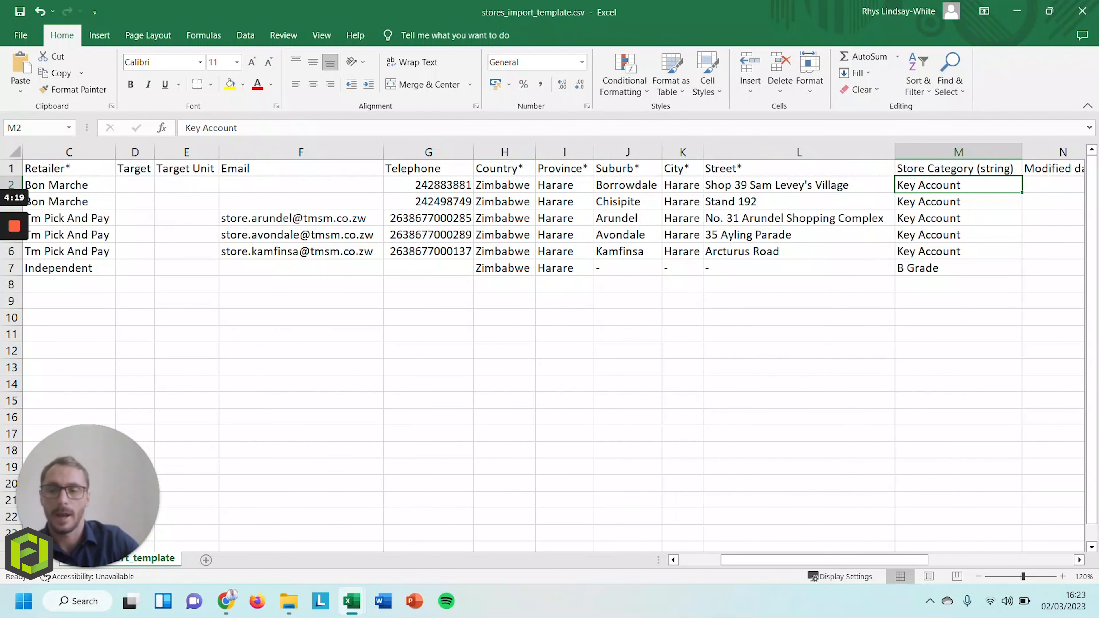
left_click(1018, 11)
Check Figjam's Store Categories list (Key Account, B Grade), then switch back to Excel
left_click(56, 287)
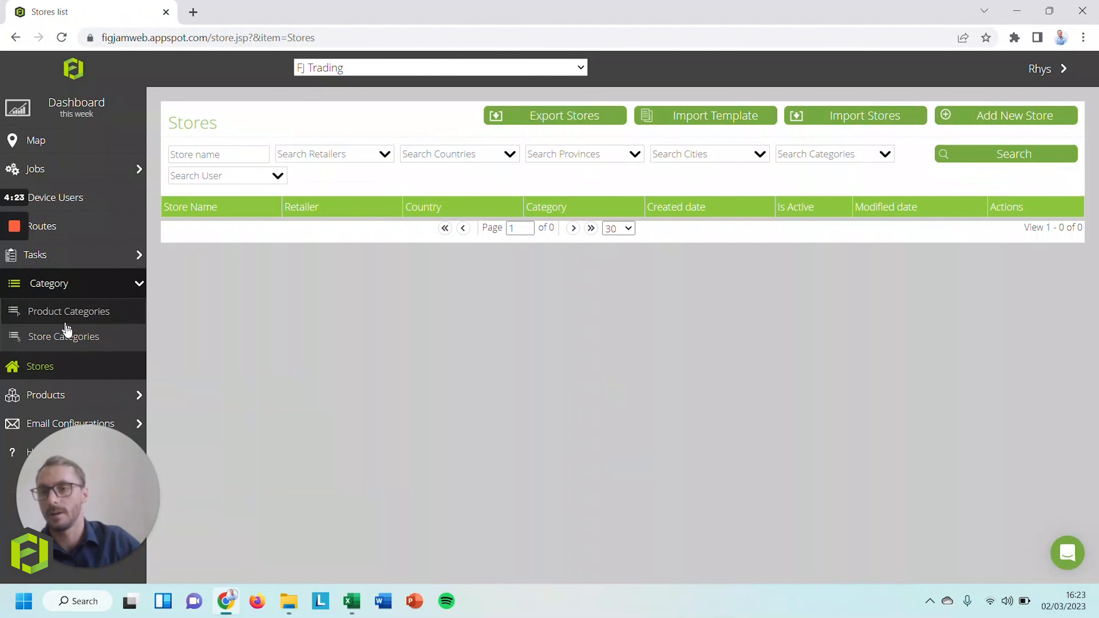
left_click(134, 347)
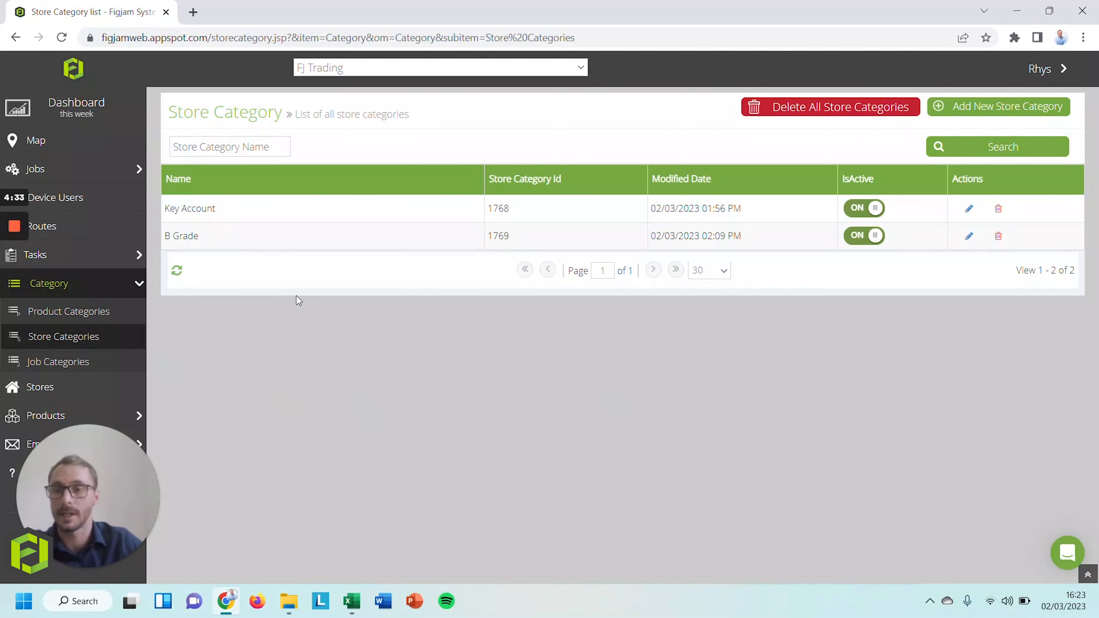
key("alt+Tab")
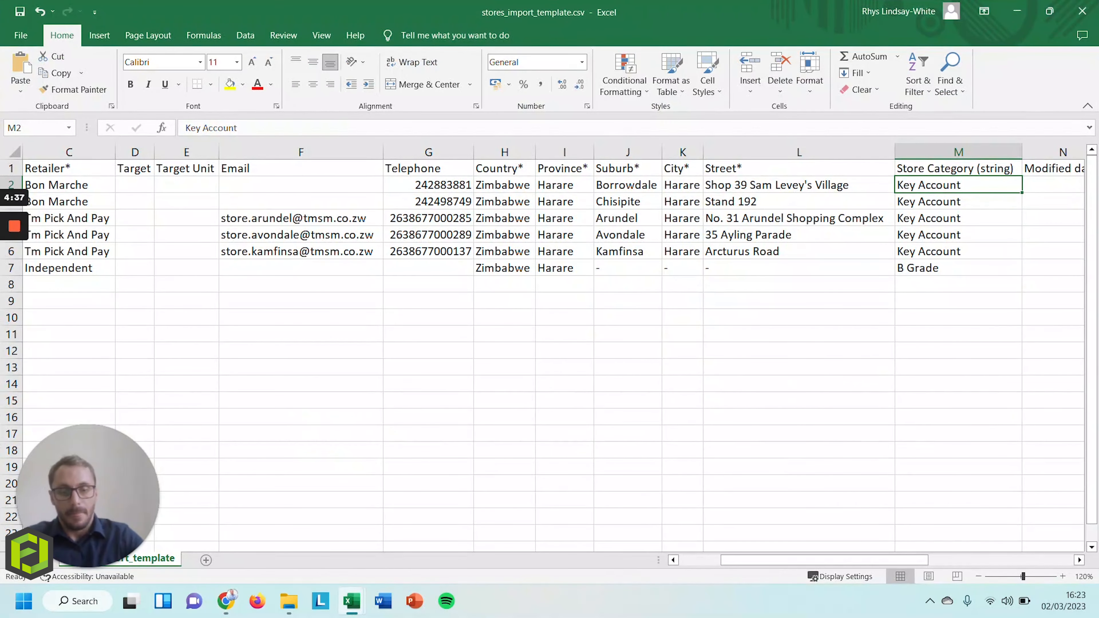
Step through the Modified, Is Active, latitude/longitude and contact columns, then return to the row start
key("Right")
key("Right")
key("Left")
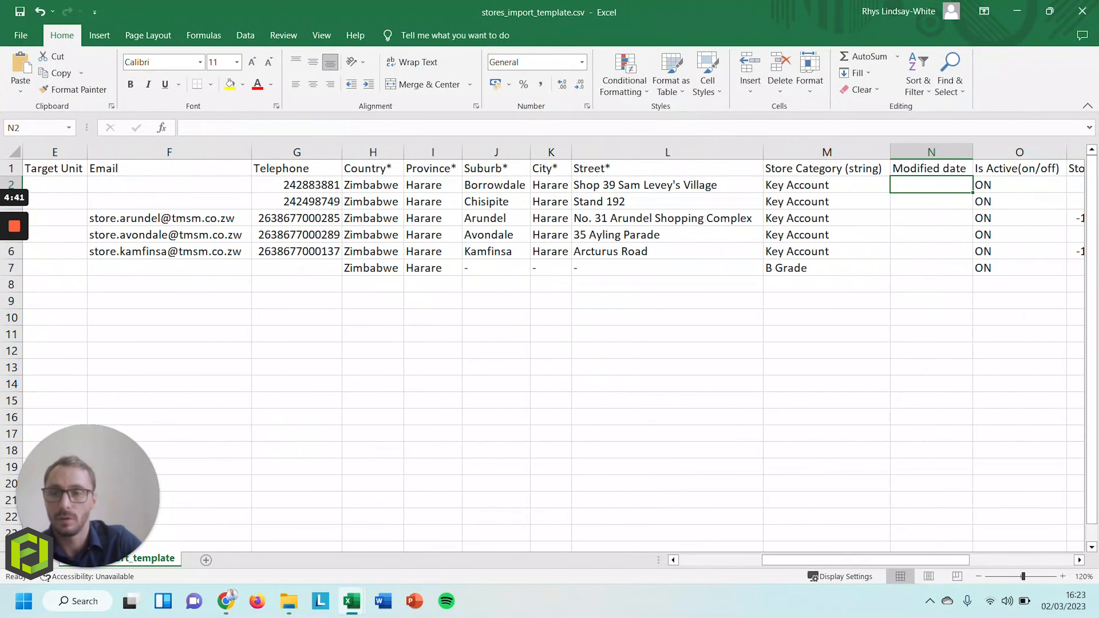
key("Right")
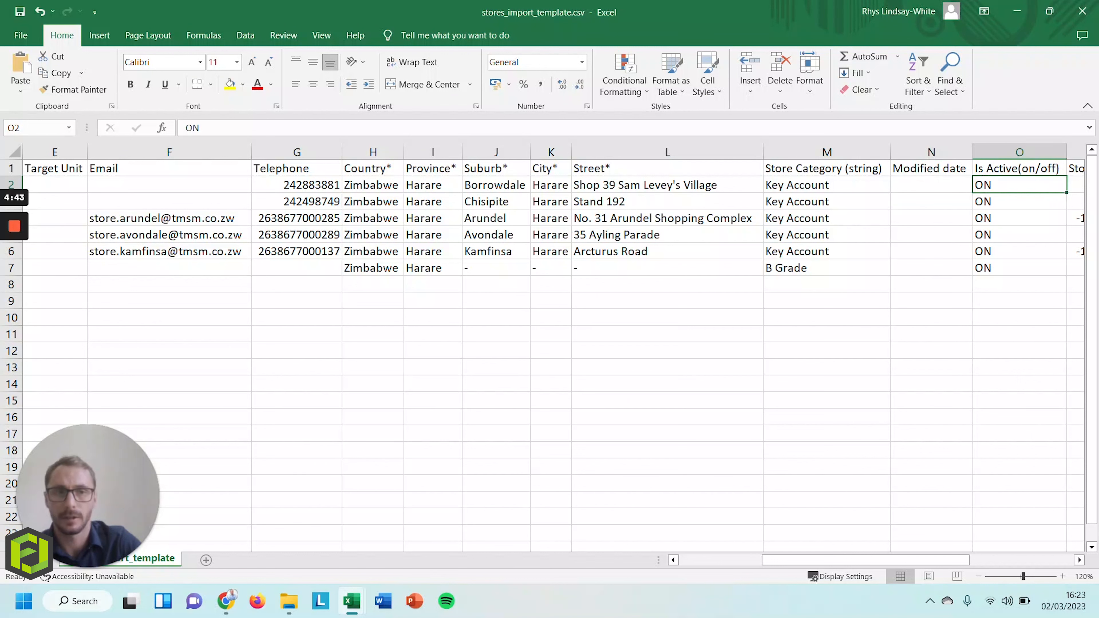
key("Down")
key("Up")
key("Down")
key("Up")
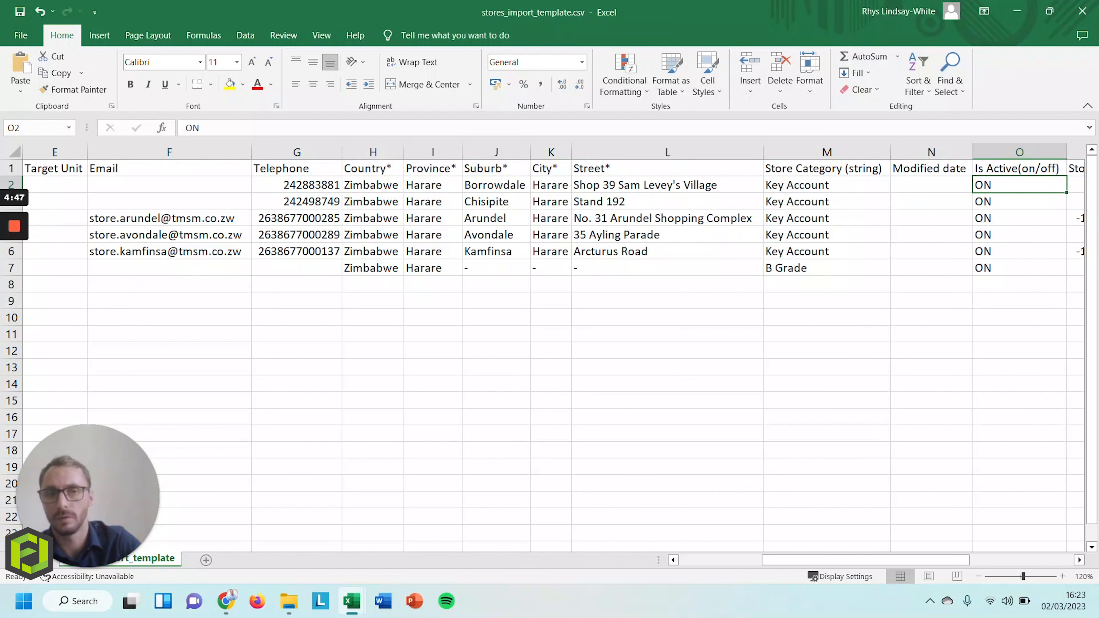
key("Right")
key("Right")
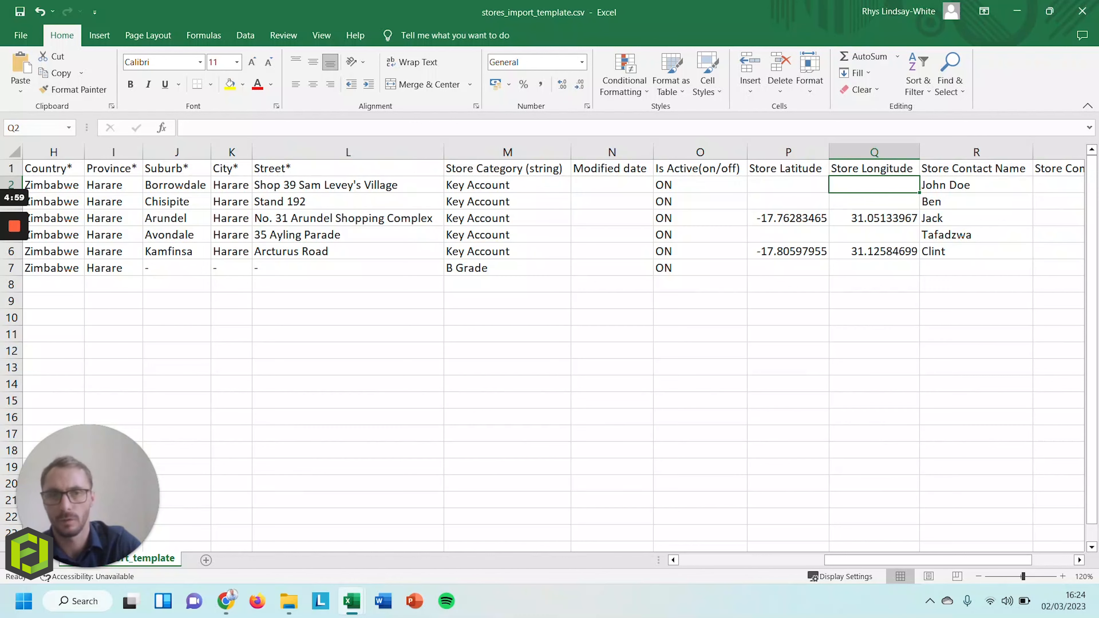
key("Right")
key("Right")
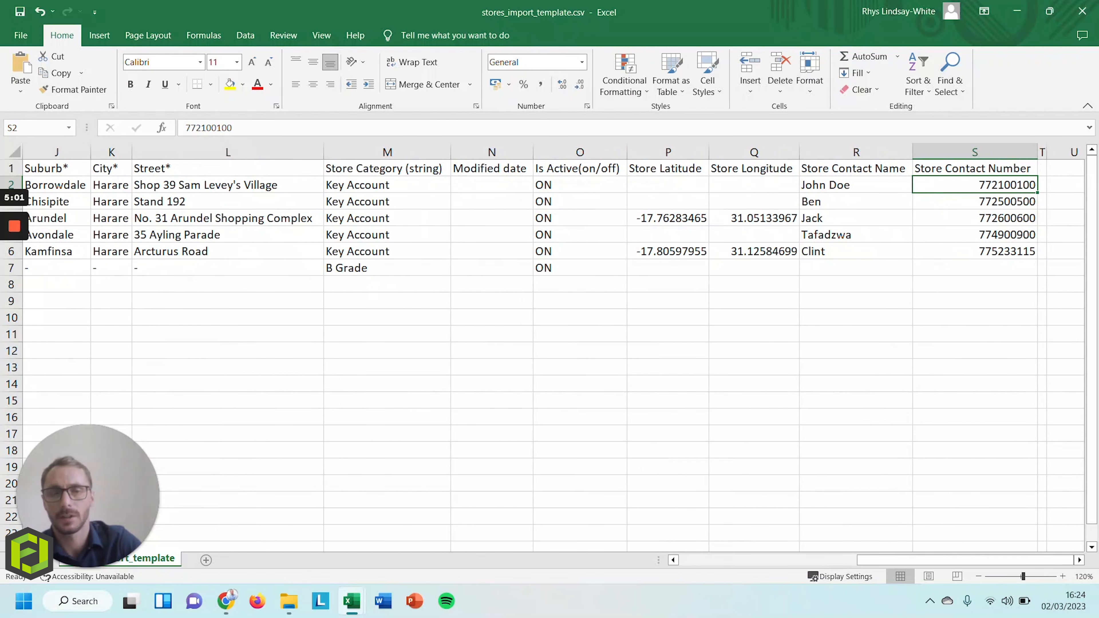
key("Left")
key("Right")
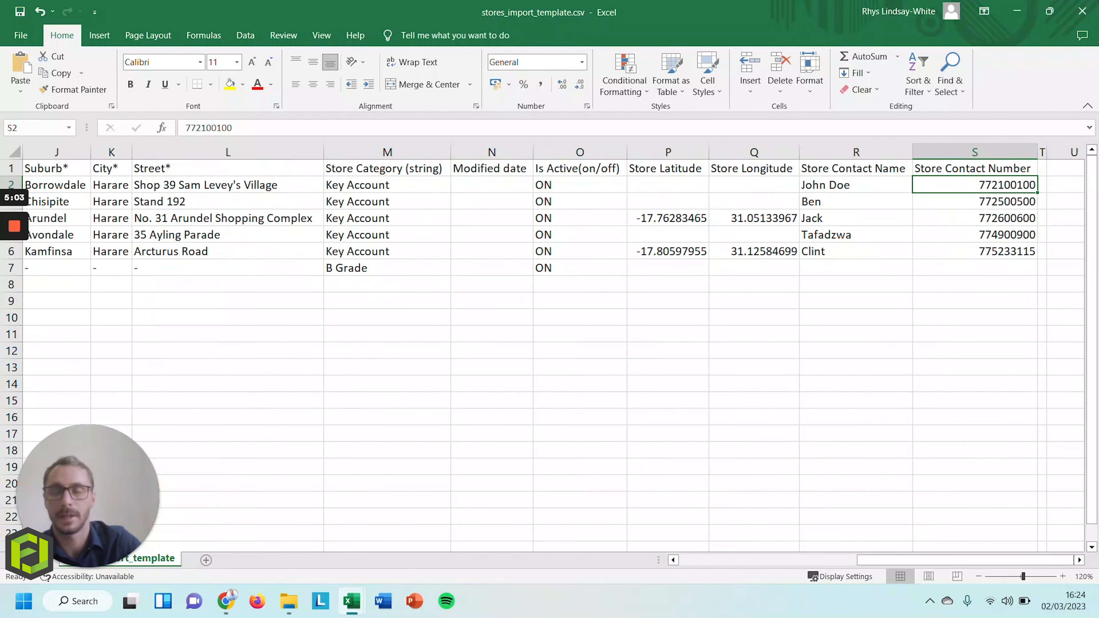
key("Left")
key("Left")
key("Left")
key("Left")
key("Left")
key("Left")
key("Left")
key("Left")
key("Left")
key("Left")
key("Left")
key("Left")
key("Left")
key("Left")
key("Left")
key("Left")
key("Left")
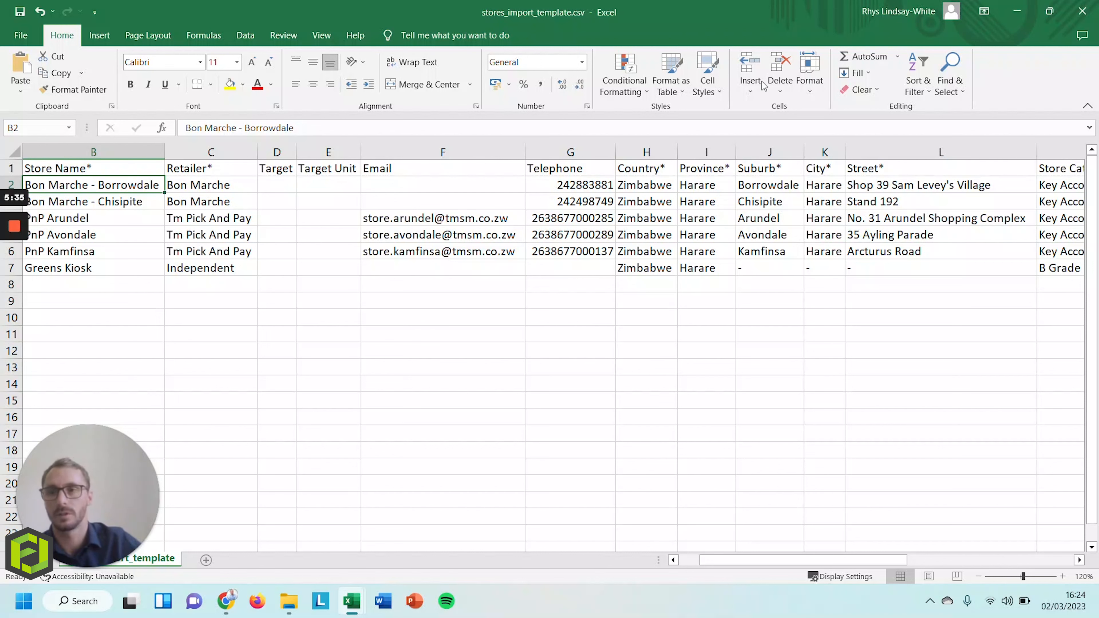
Save stores_import_template.csv keeping CSV format, then switch to the browser
left_click(19, 12)
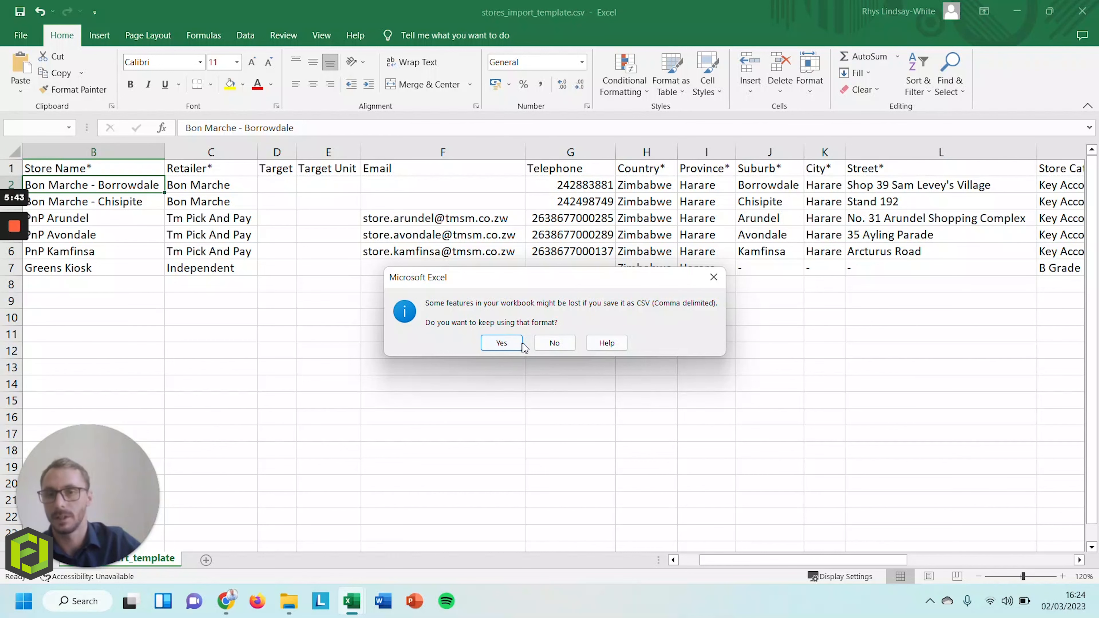
left_click(503, 343)
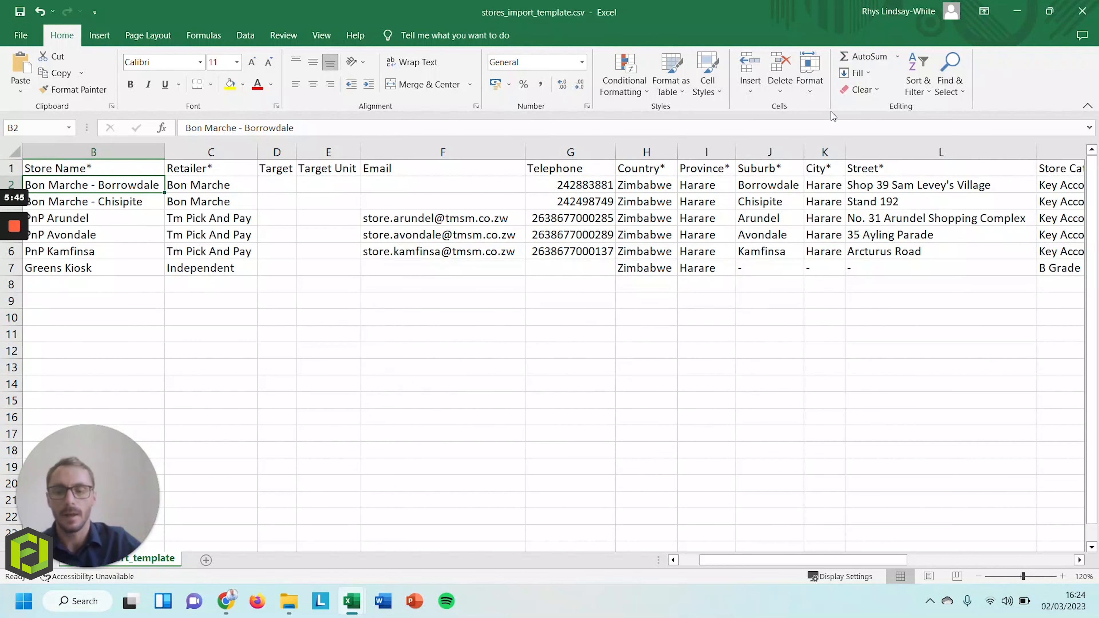
key("alt+Tab")
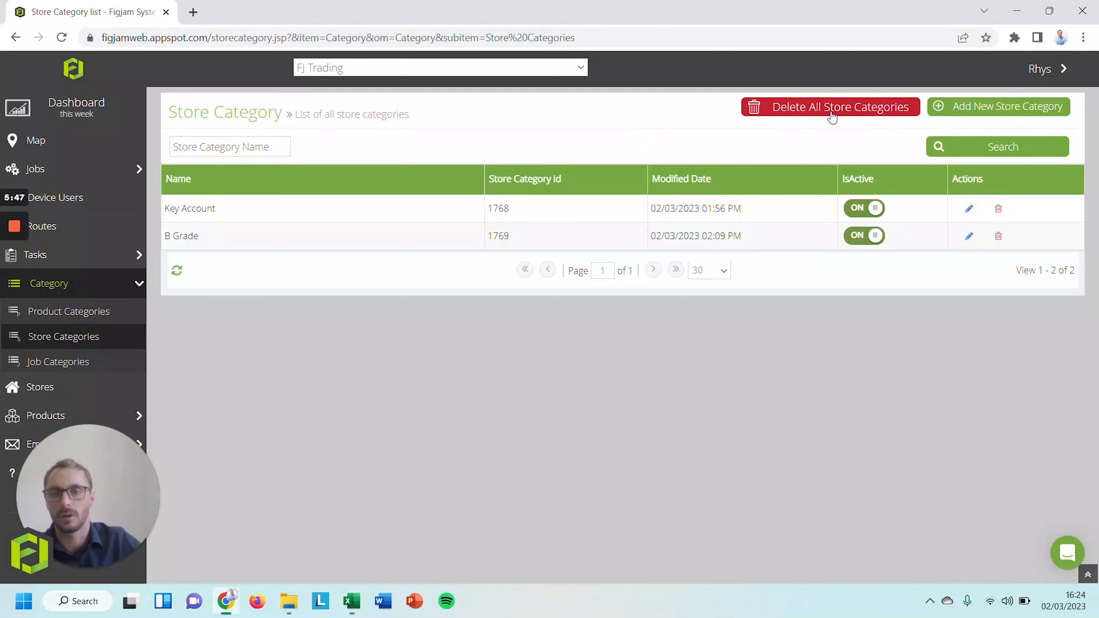
On the Stores page, upload stores_import_template.csv and submit the import with UTF-8 encoding
left_click(40, 387)
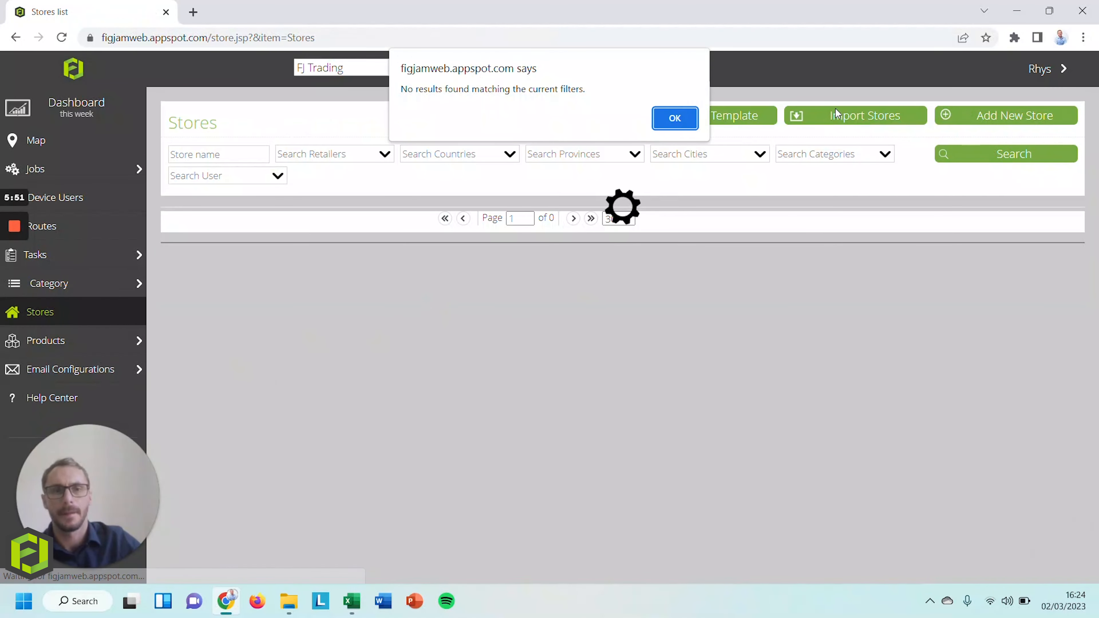
left_click(675, 118)
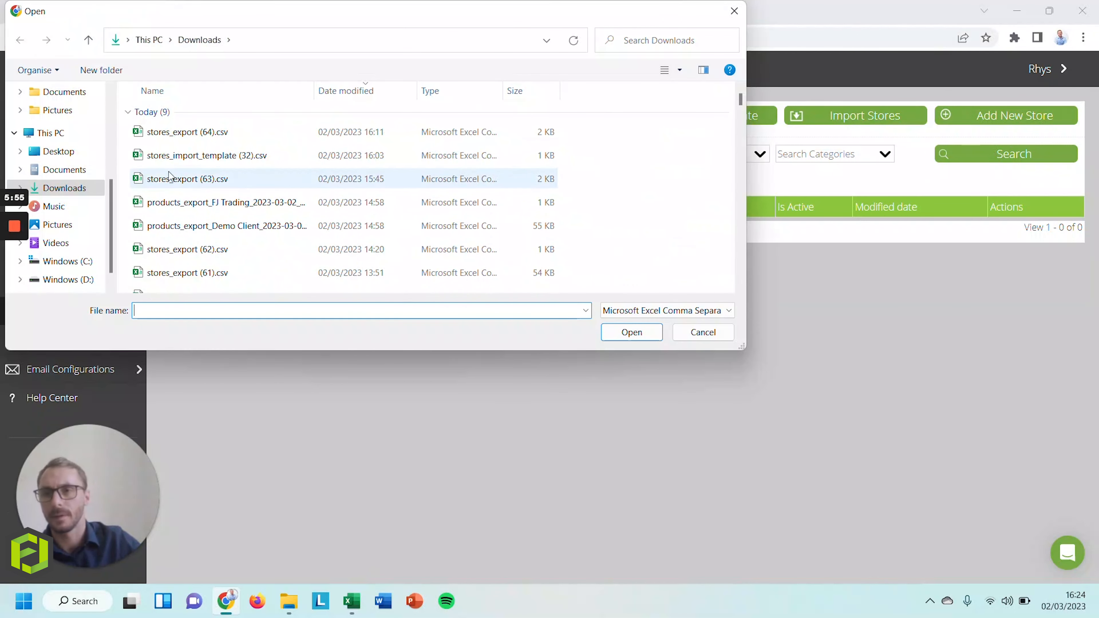
scroll(43, 113, "up", 2)
left_click(51, 91)
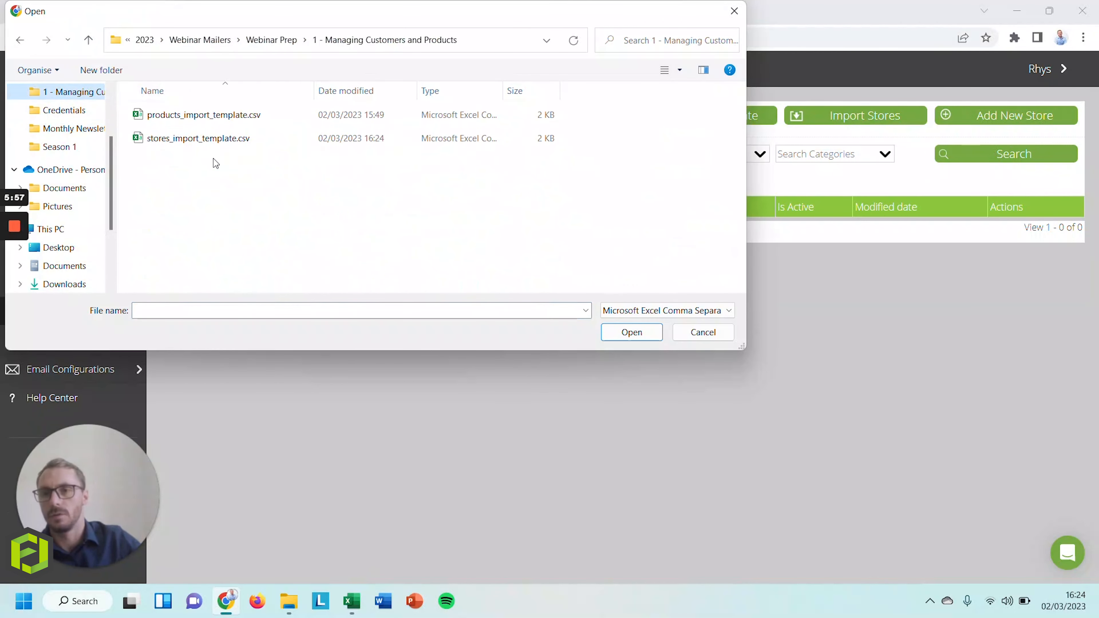
left_click(229, 139)
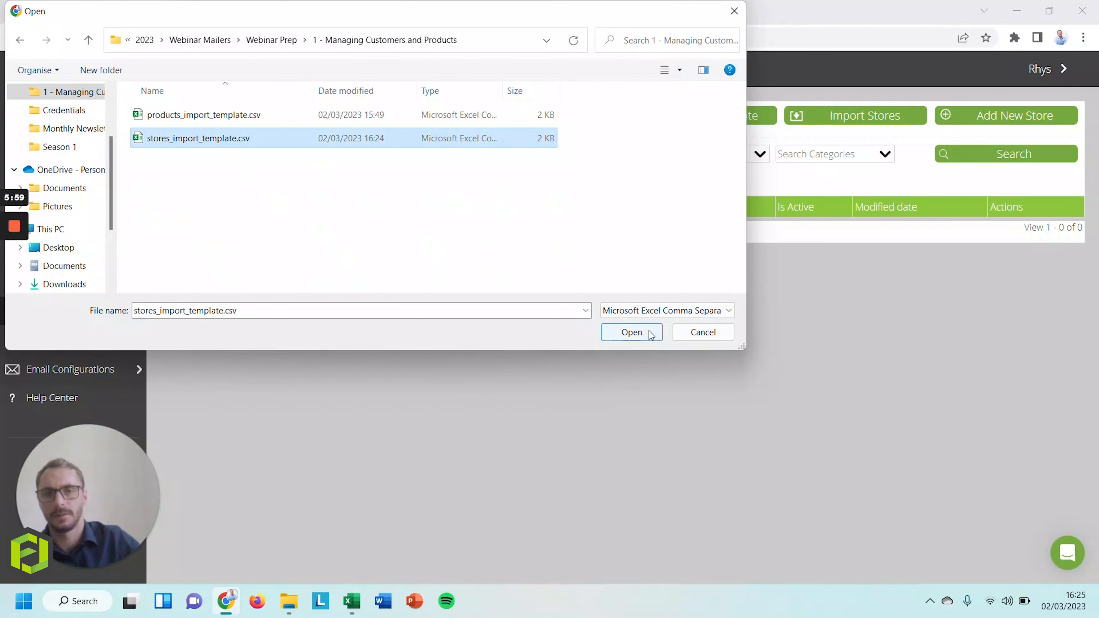
left_click(632, 332)
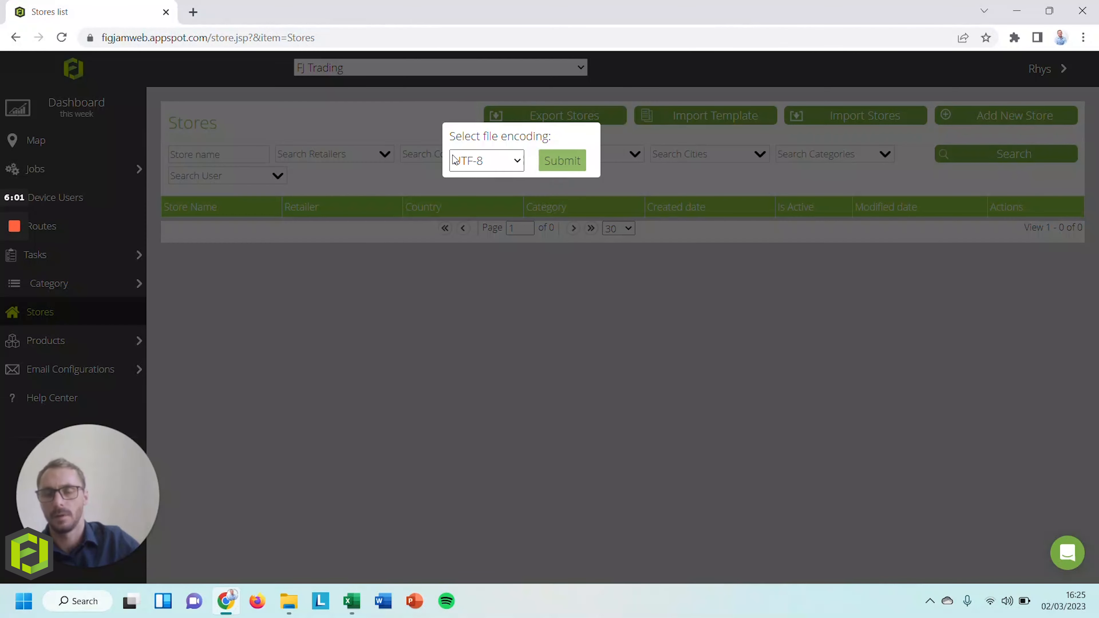
left_click(507, 164)
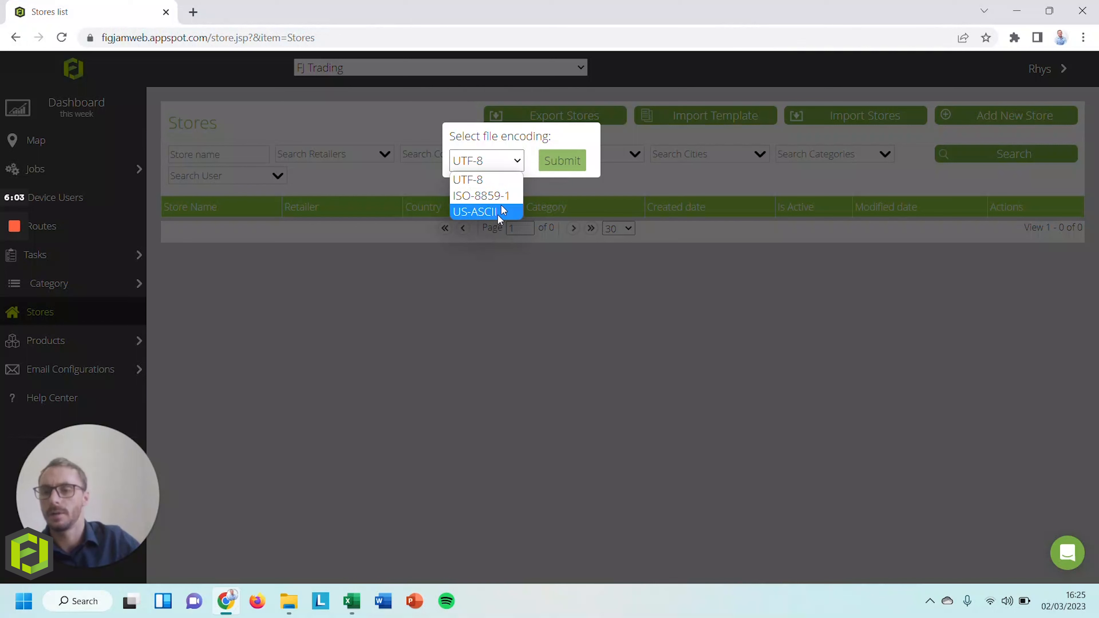
left_click(501, 178)
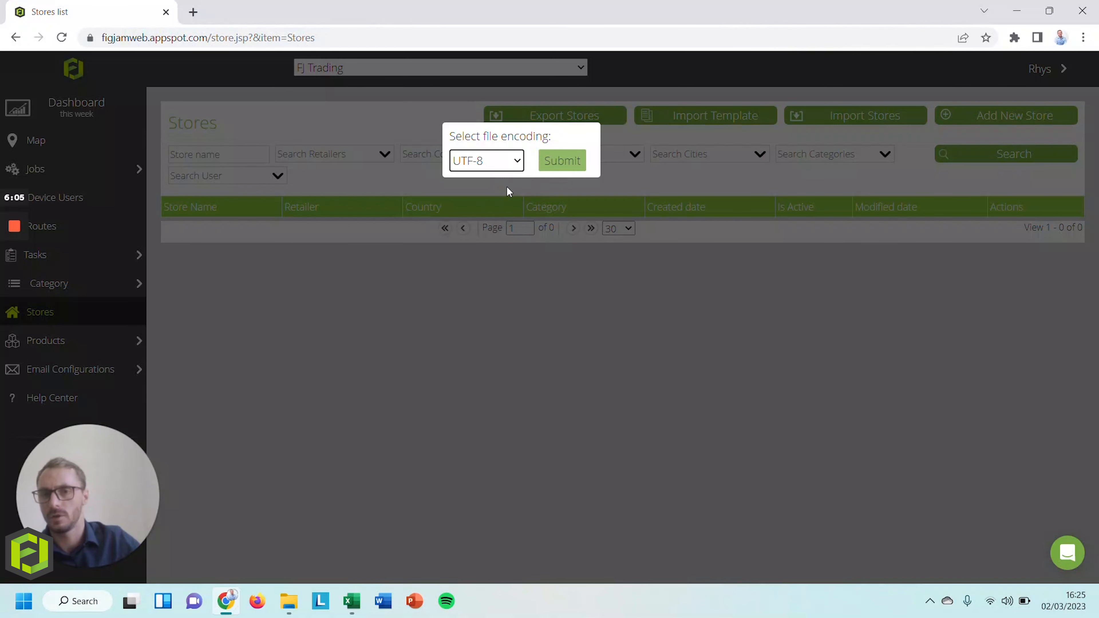
left_click(568, 166)
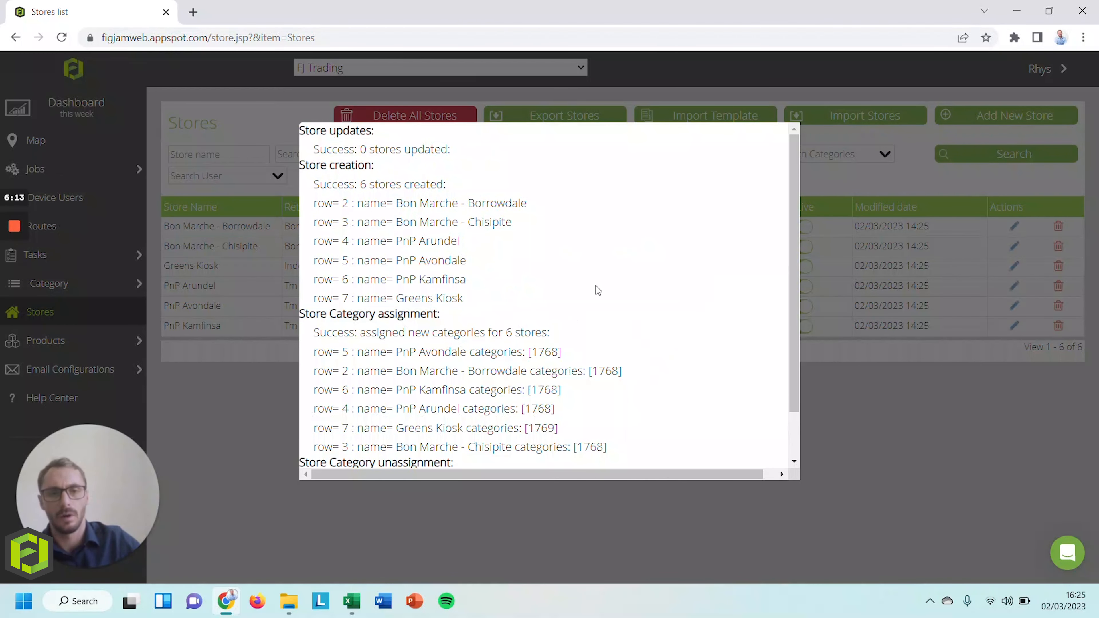
Check the import report shows no errors and close it to reveal the six stores
scroll(495, 233, "down", 2)
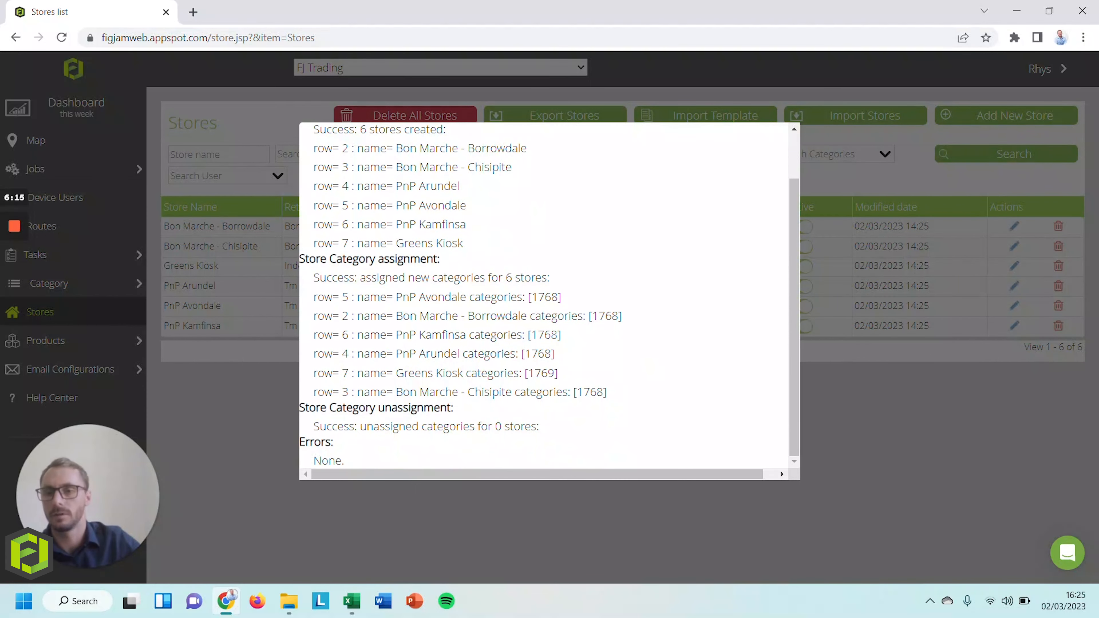
scroll(503, 400, "up", 2)
scroll(562, 419, "down", 2)
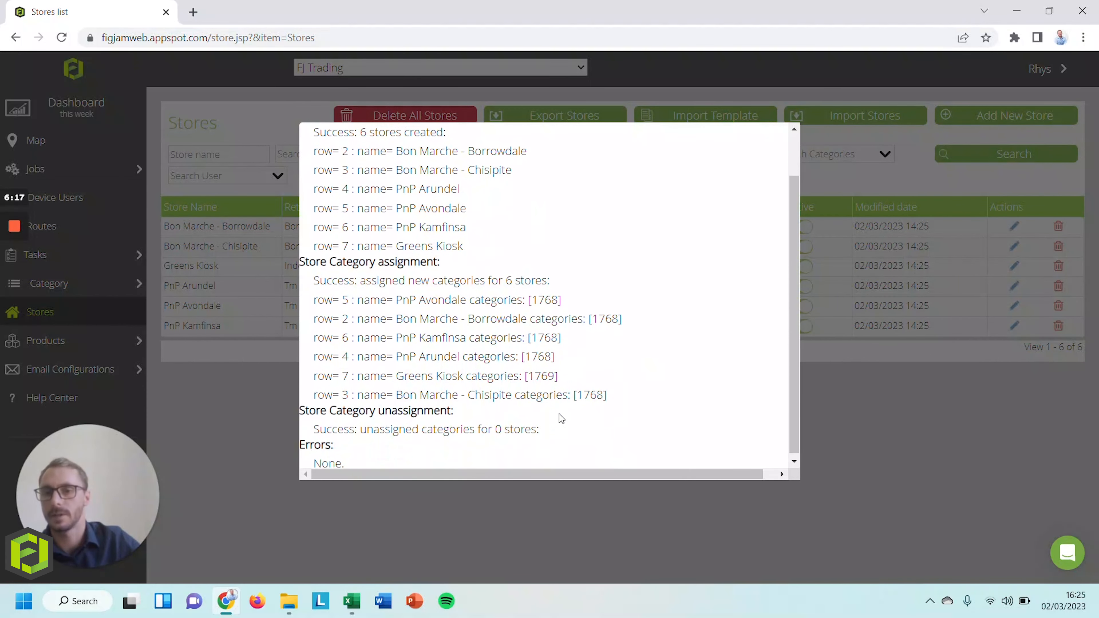
scroll(544, 299, "up", 2)
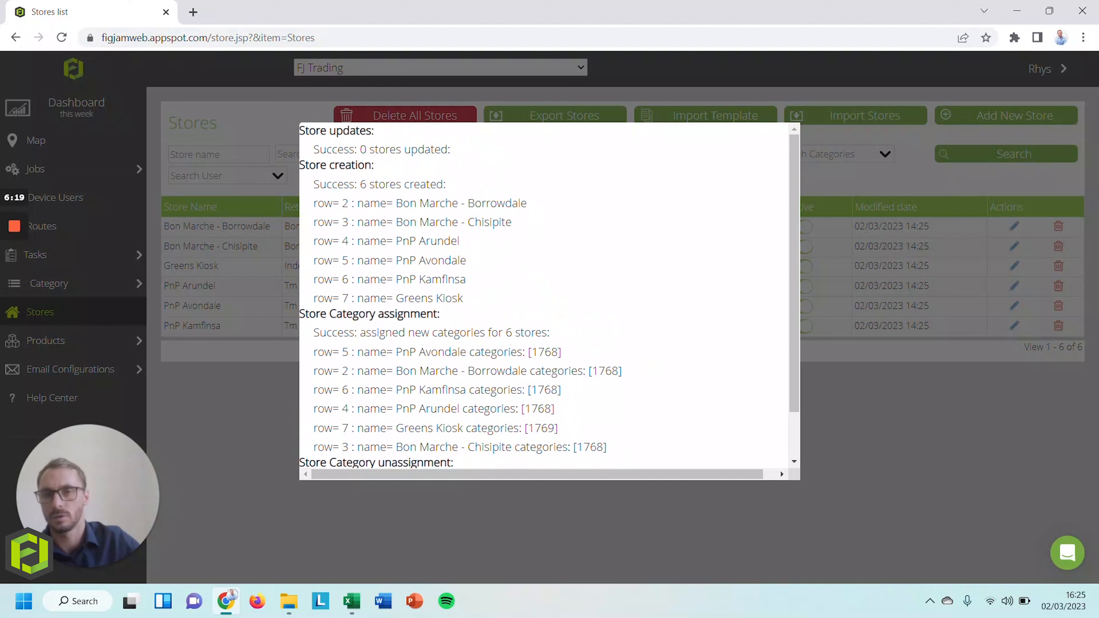
left_click(286, 434)
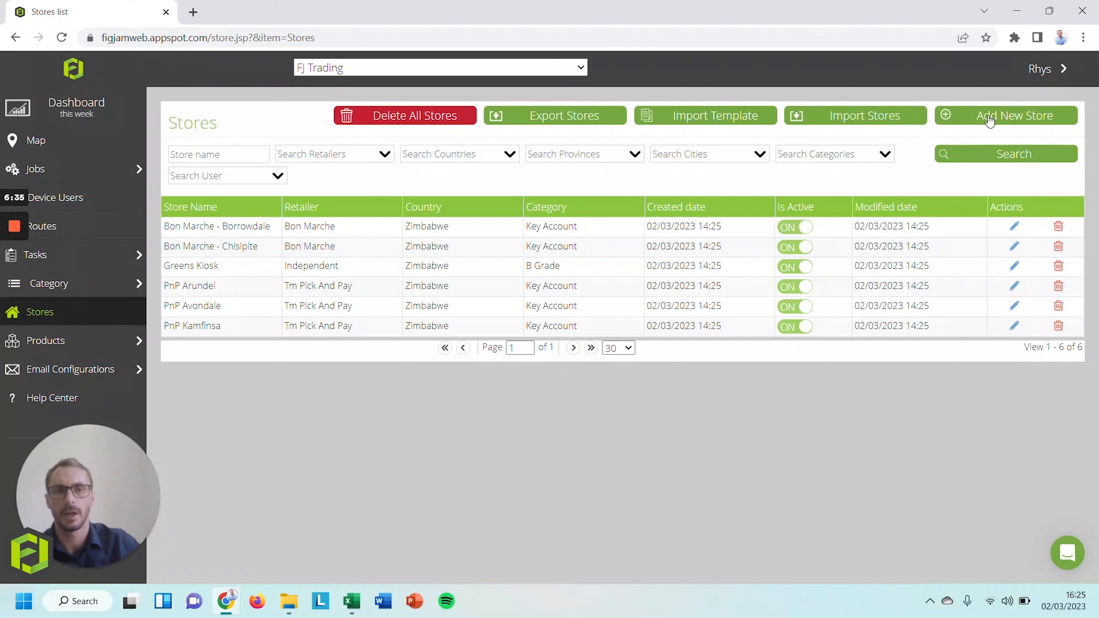
Start a new store named 'Spar - Kamfinsa' with retailer Spar, moving on to Telephone
left_click(1016, 123)
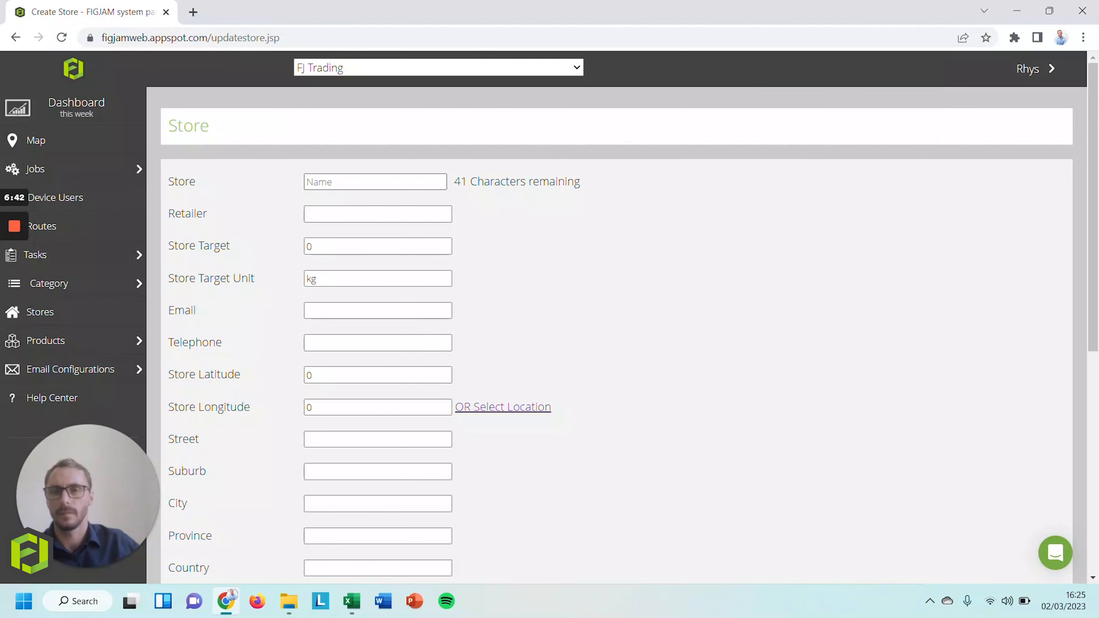
left_click(376, 182)
type("Spar - Kamfinsa")
key("Tab")
type("Spar")
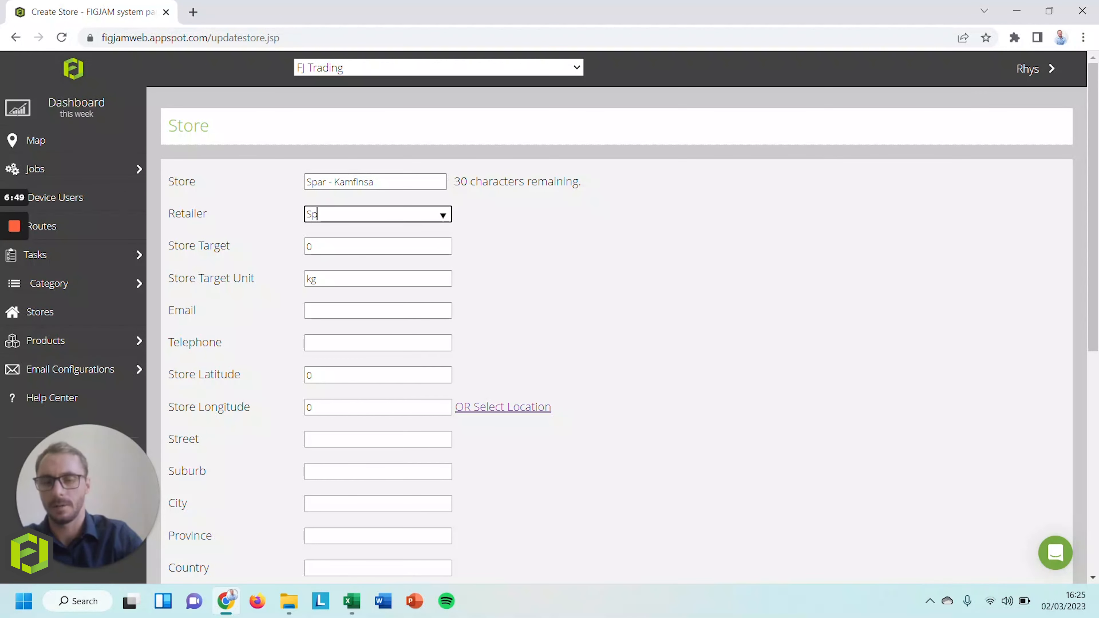
key("Tab")
key("Tab")
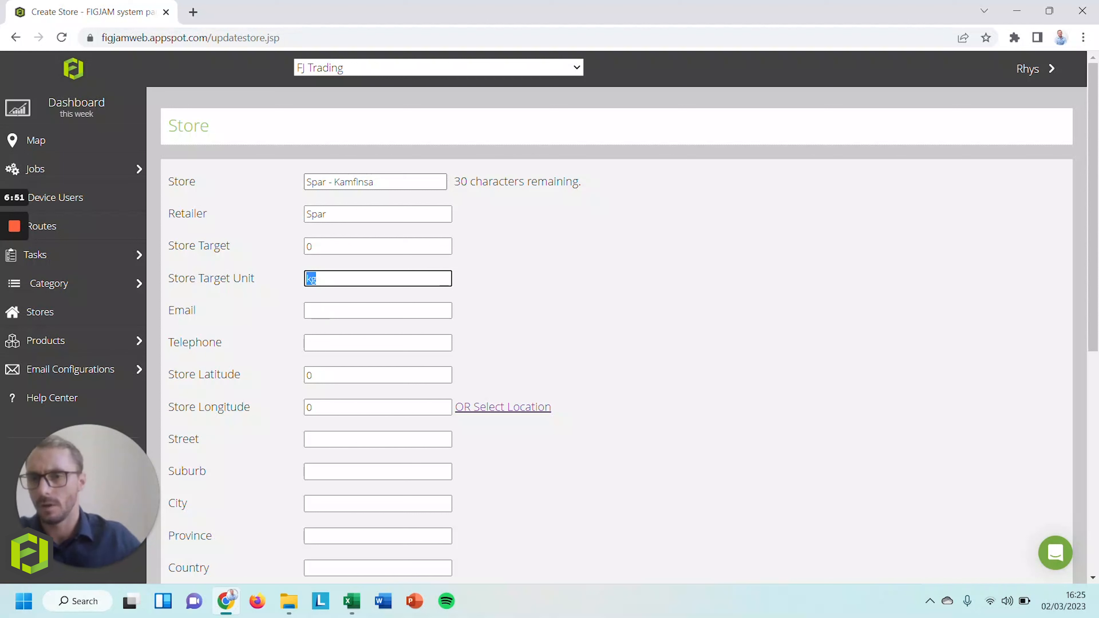
key("Tab")
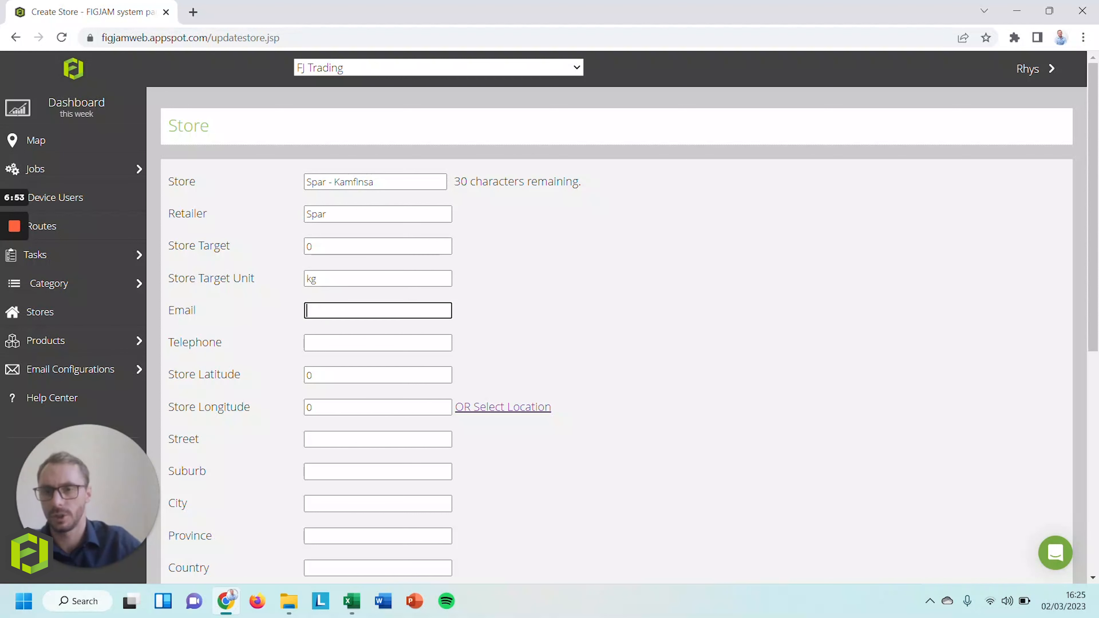
key("Tab")
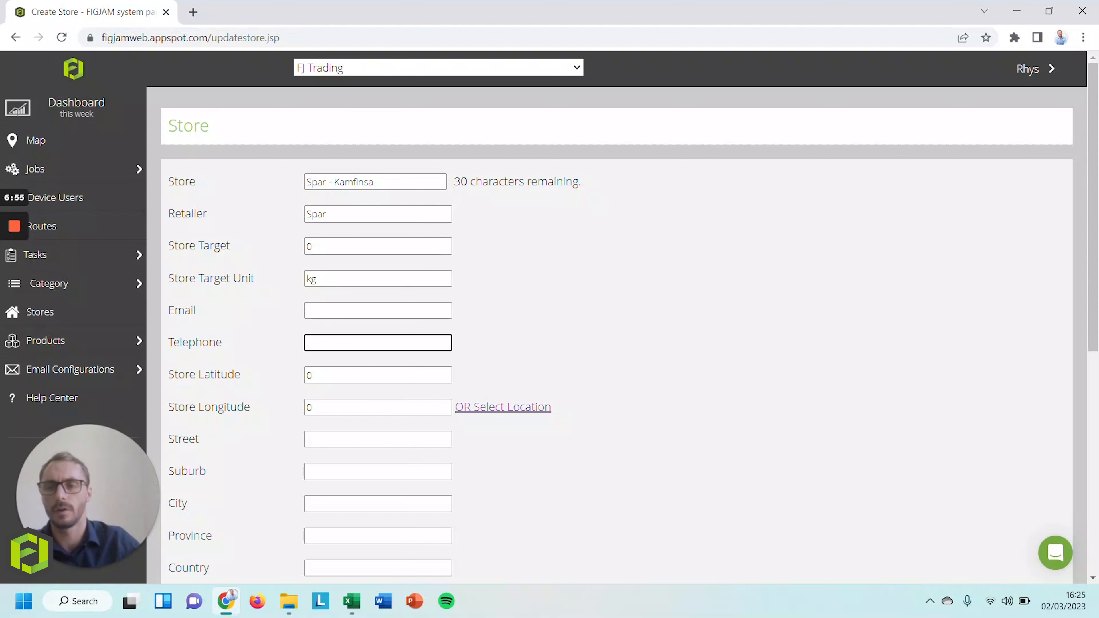
scroll(344, 354, "down", 2)
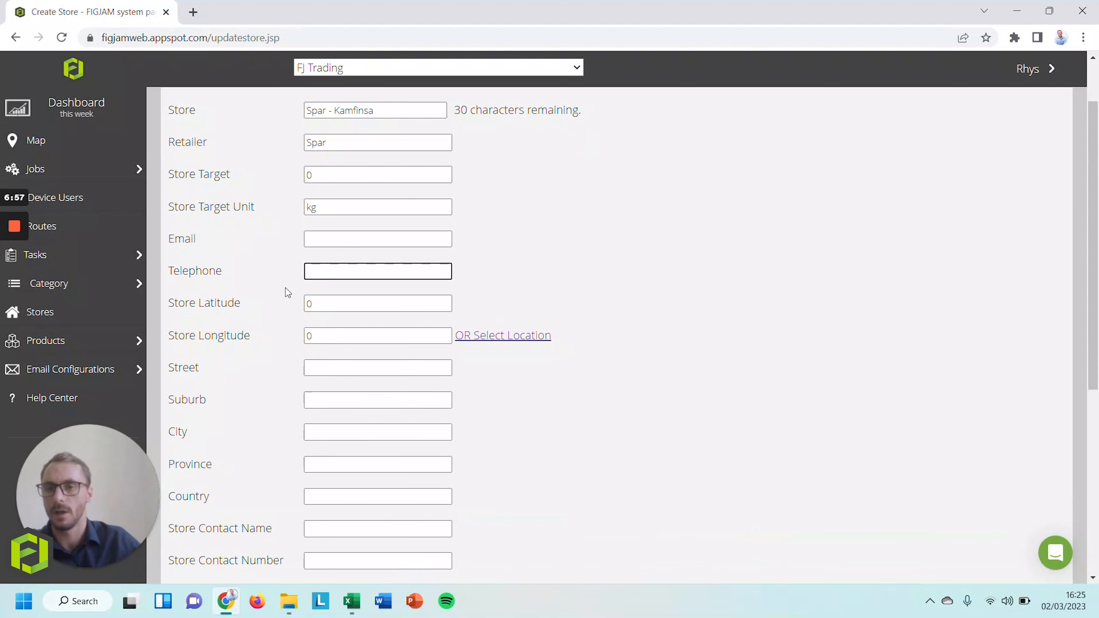
Pin the store on the map, filling latitude -17.805868168423814 and longitude 31.124123663232115
left_click(498, 340)
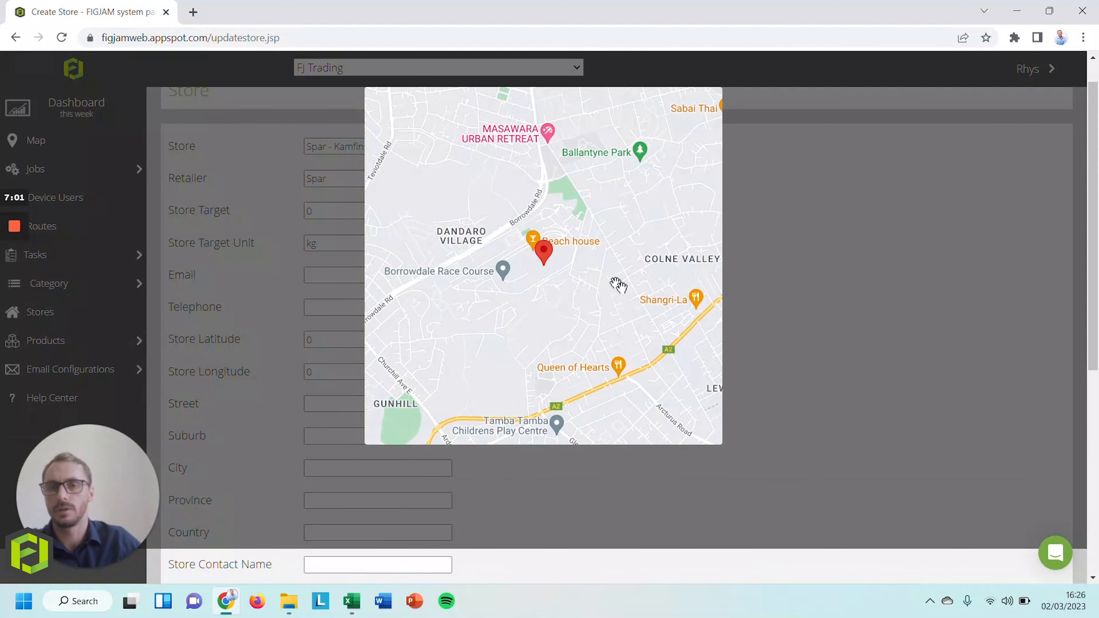
scroll(619, 286, "down", 4)
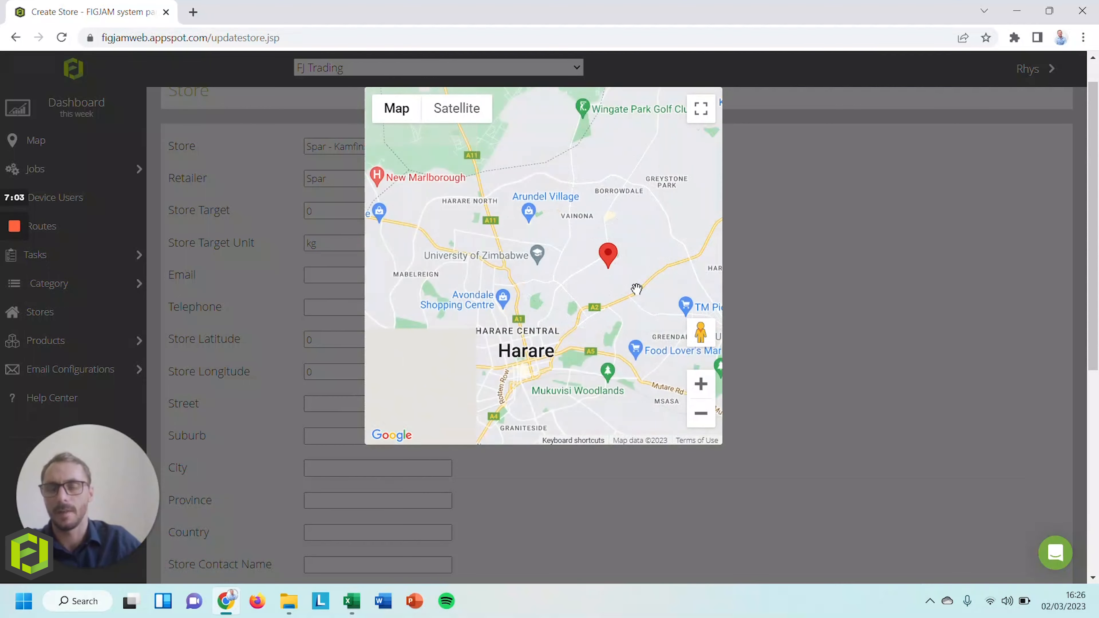
left_click_drag(636, 289, 552, 262)
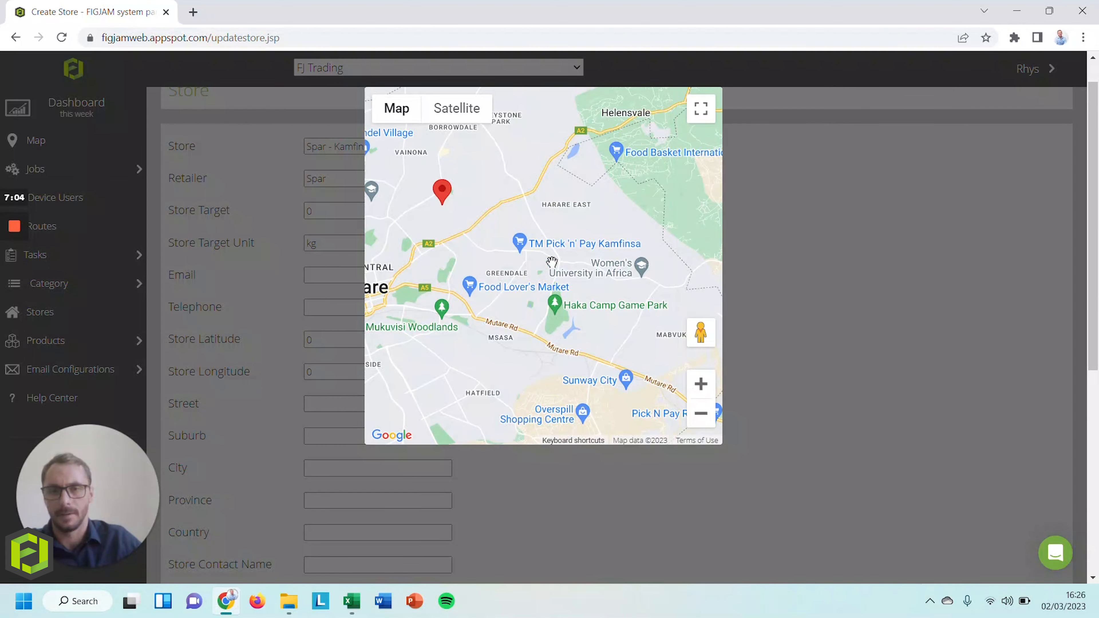
scroll(552, 262, "up", 3)
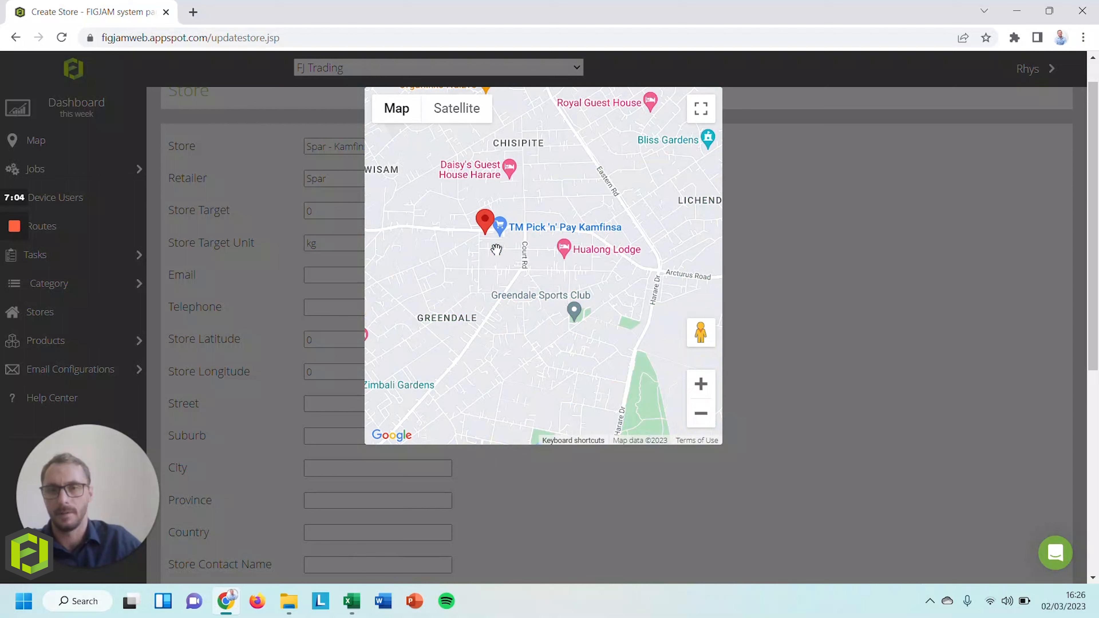
left_click(818, 292)
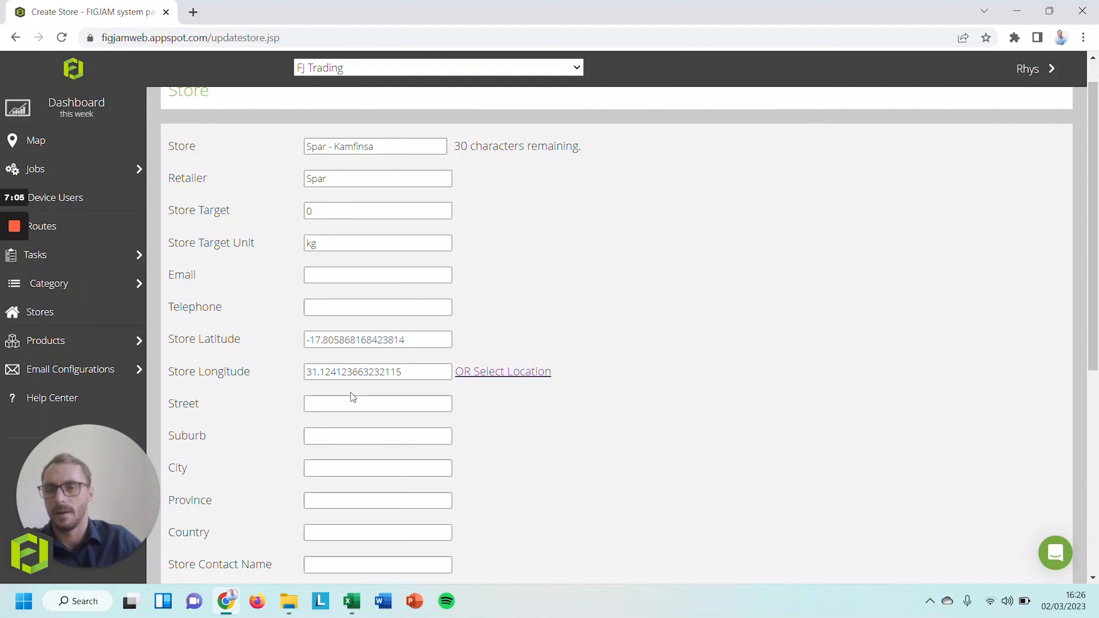
Enter the address: street Arcturus Road, suburb Kamfinsa, city and province Harare, country Zimbabwe
left_click(351, 402)
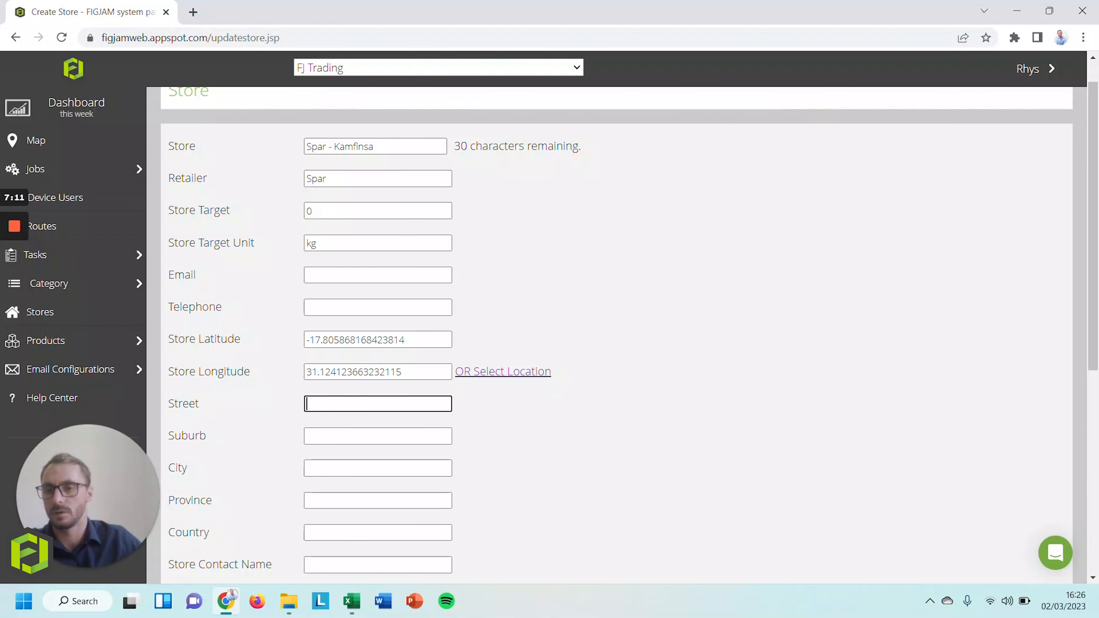
type("A")
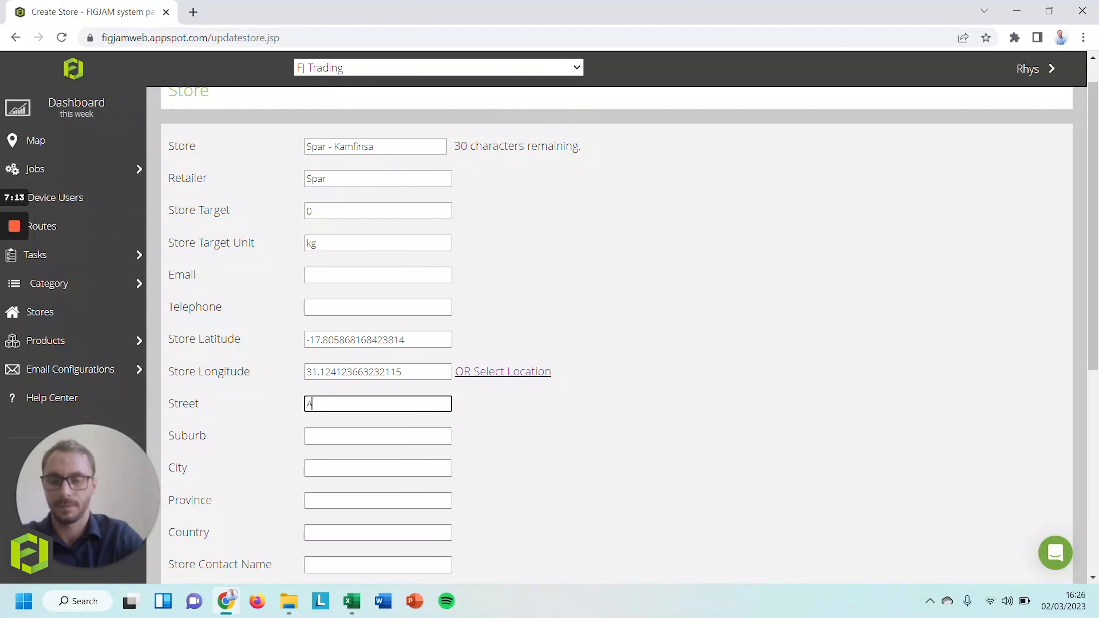
type("rcturus")
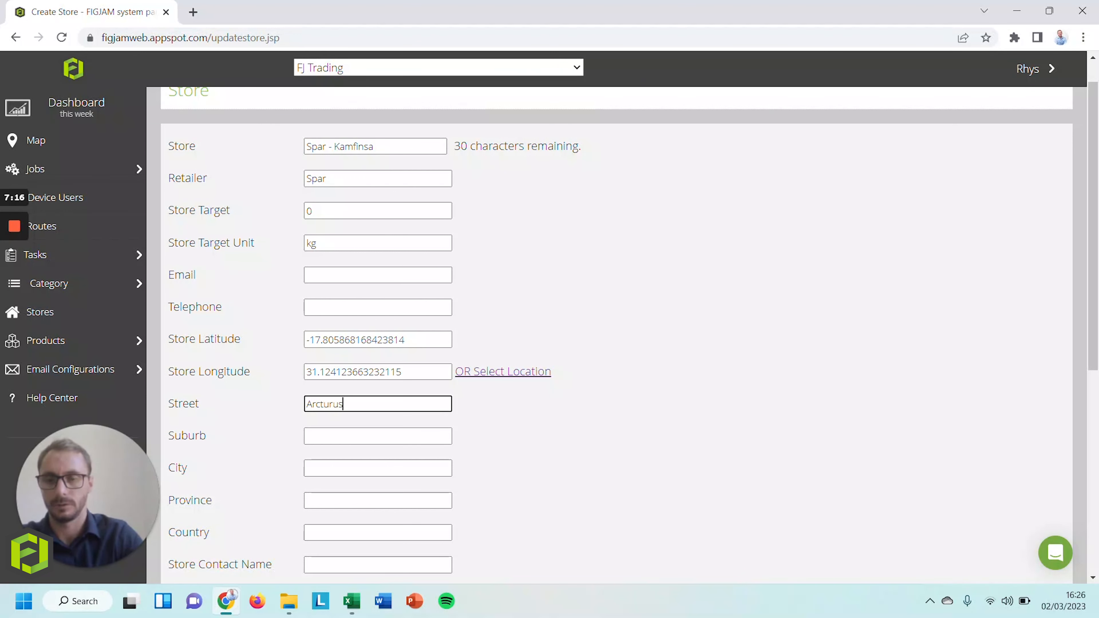
key("Tab")
left_click(351, 403)
type("Roas")
key("BackSpace")
type("d")
key("Tab")
type("Kamfinsa")
key("Tab")
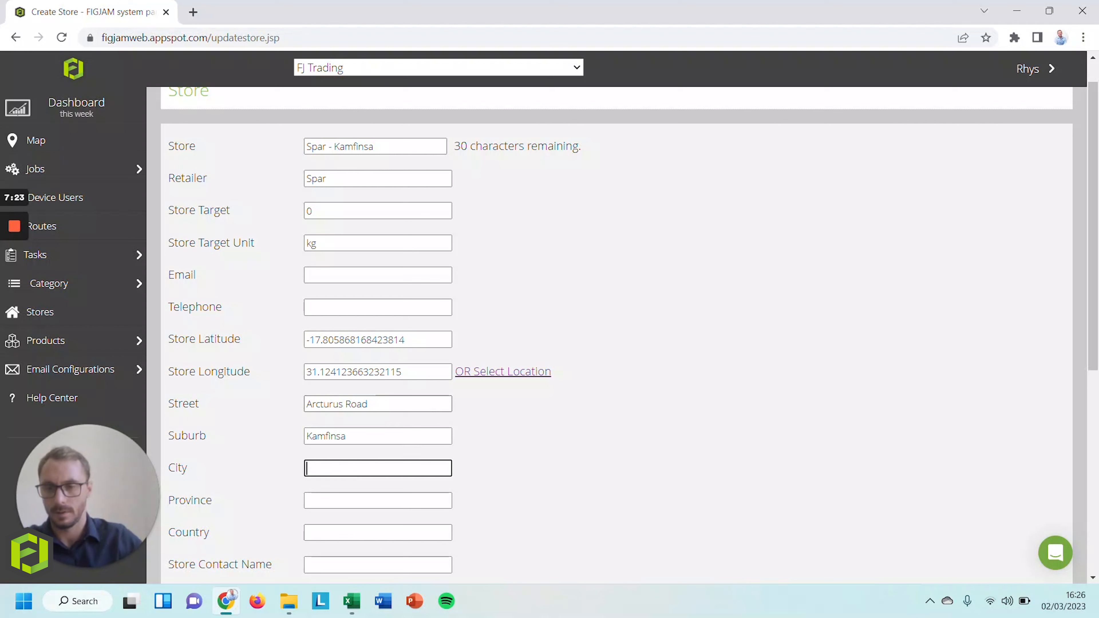
type("Harare")
key("Tab")
type("Harare")
key("Tab")
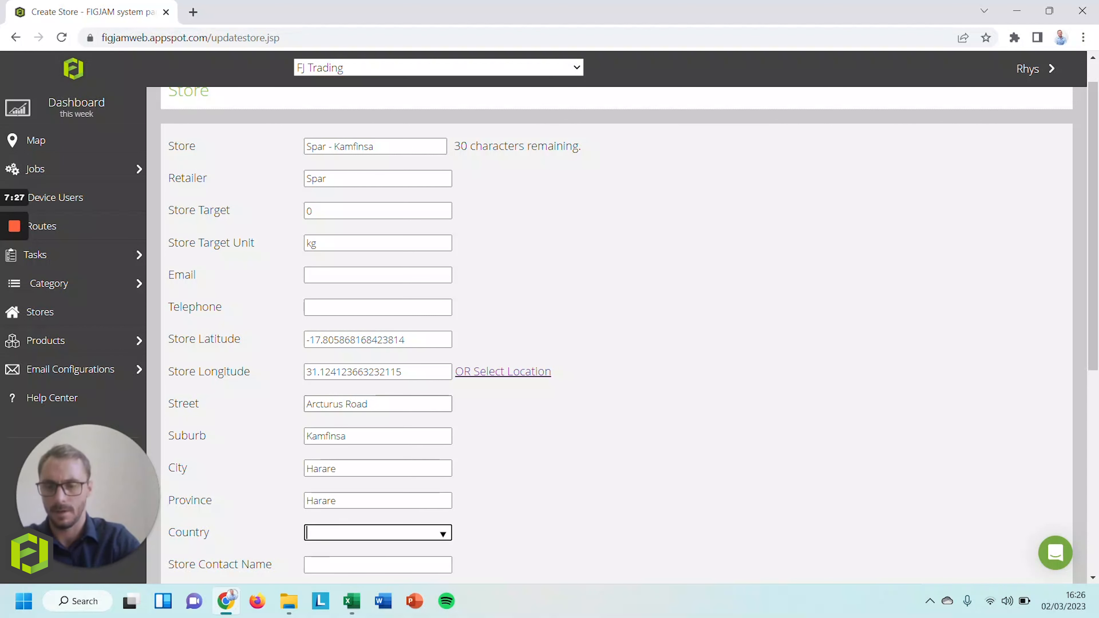
type("Zimbabwe")
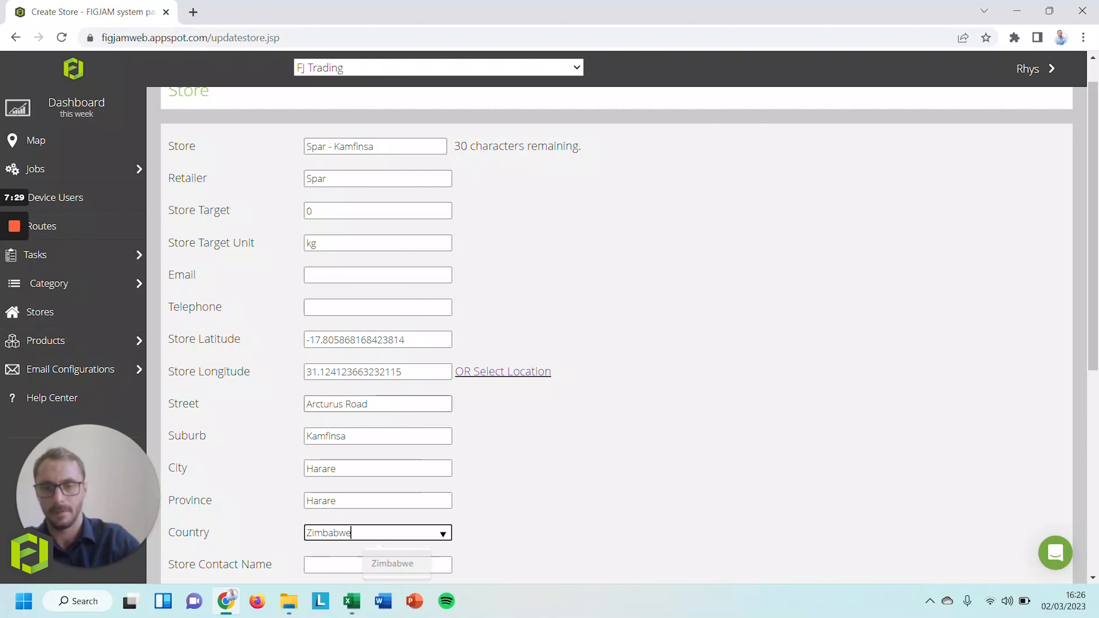
Fill in the store contact's name, contact number and the store telephone number
scroll(616, 334, "down", 5)
key("Tab")
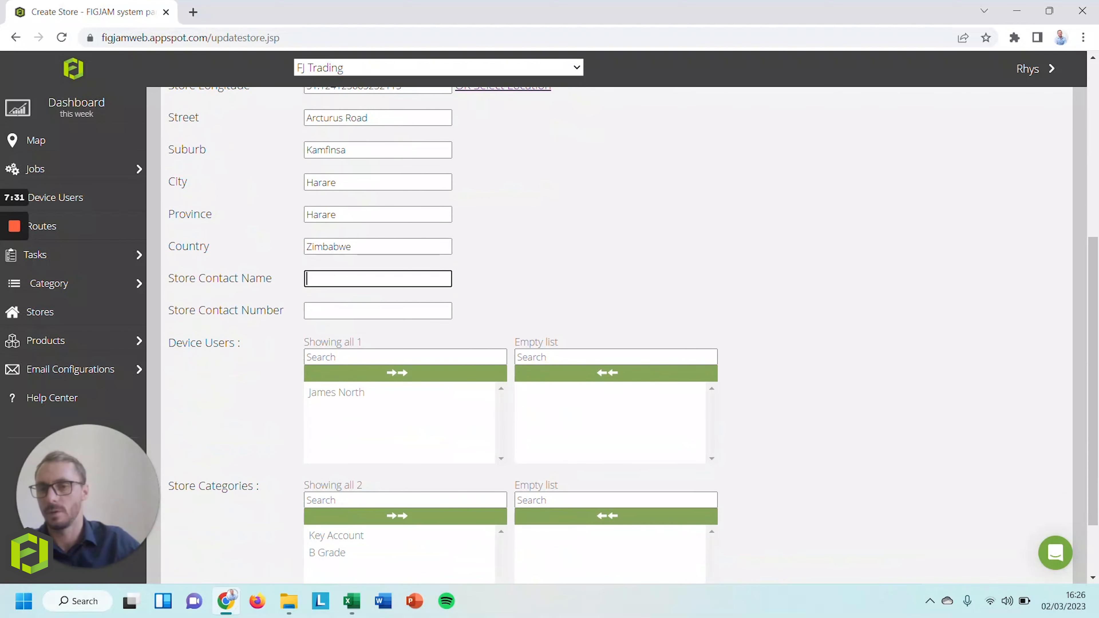
type("John")
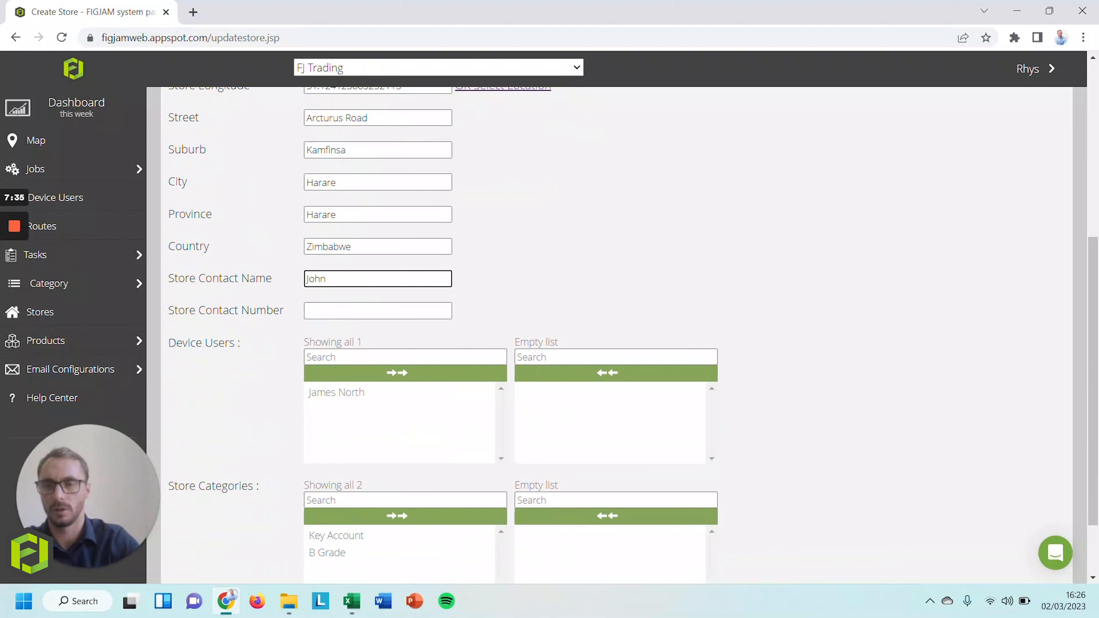
type(" Doe")
key("Tab")
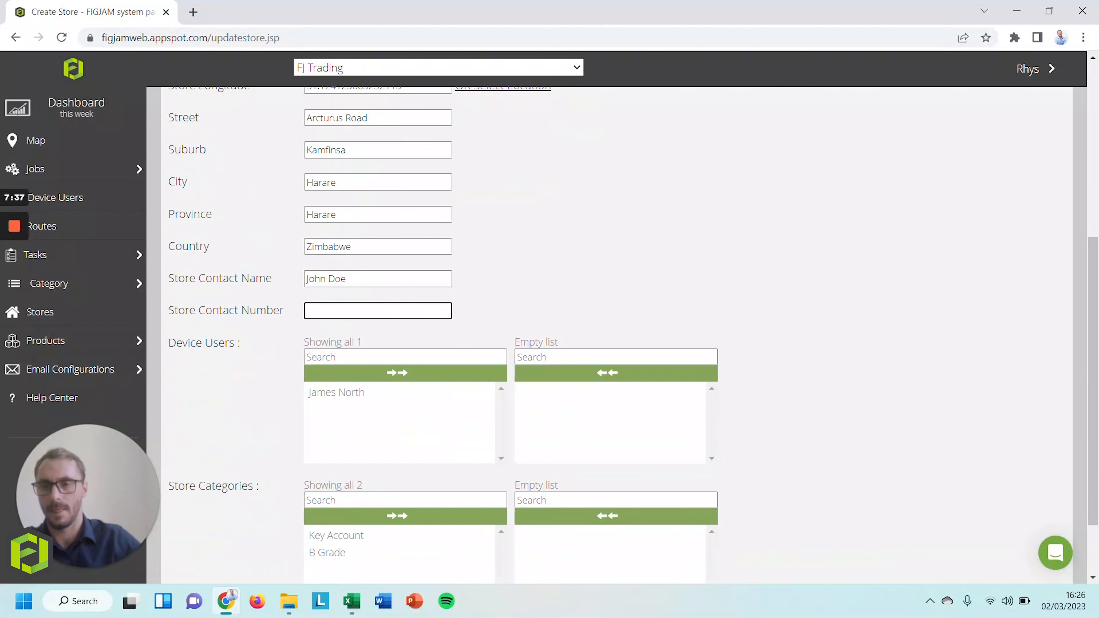
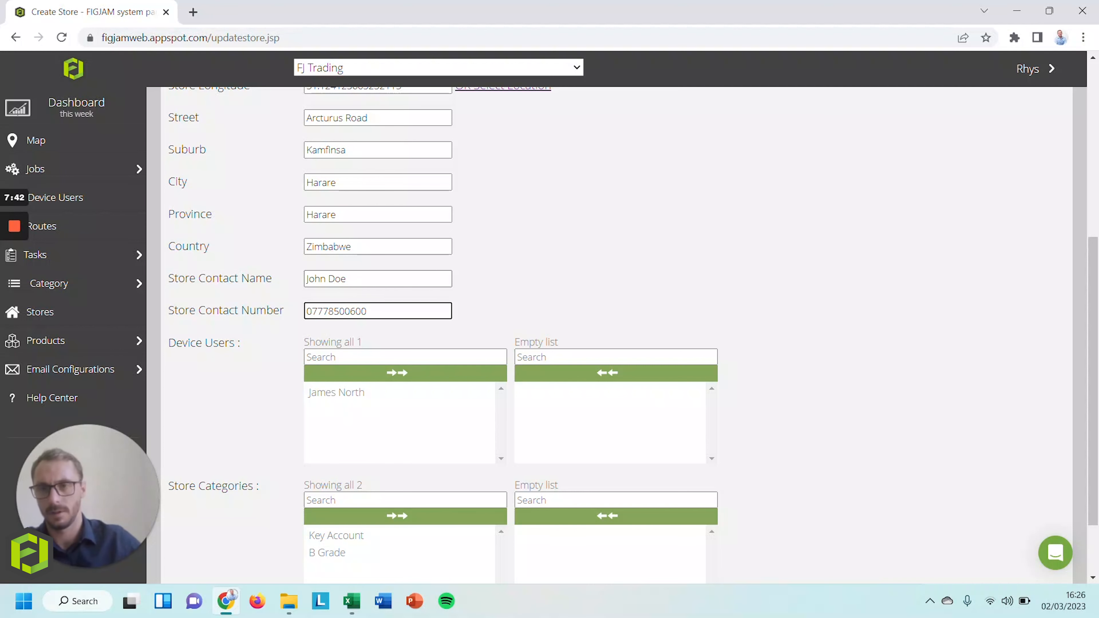
scroll(368, 288, "up", 7)
left_click(342, 343)
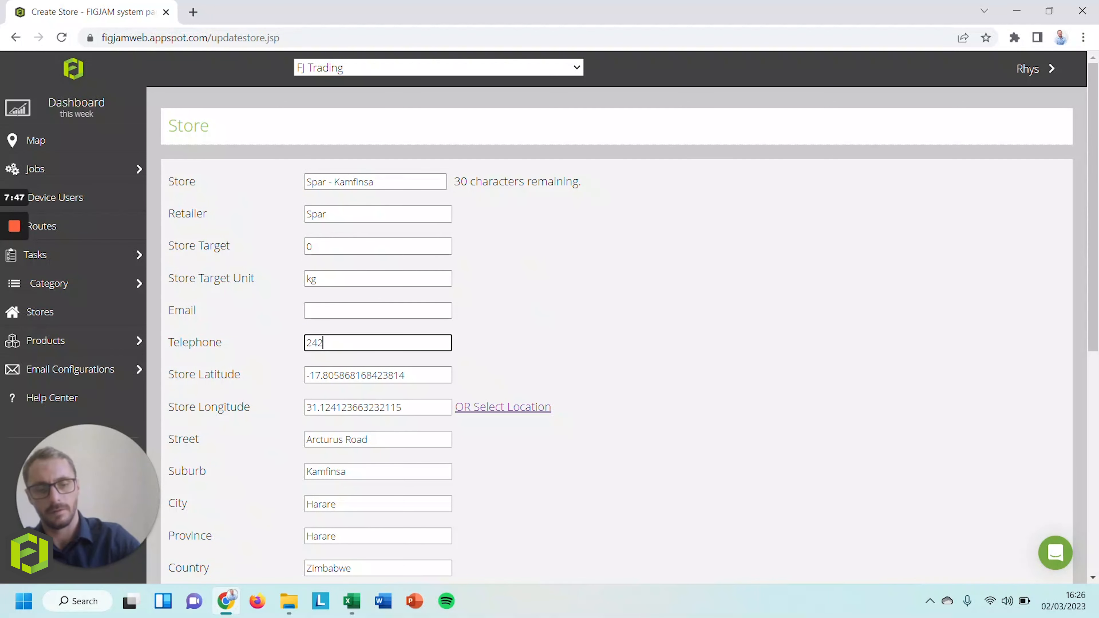
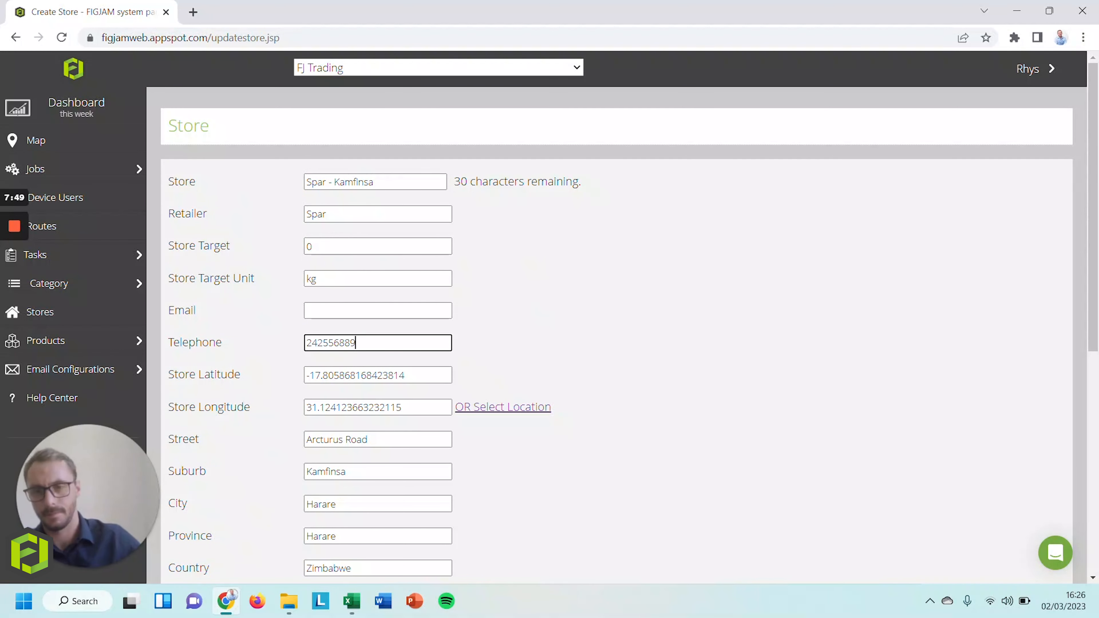
scroll(335, 342, "down", 7)
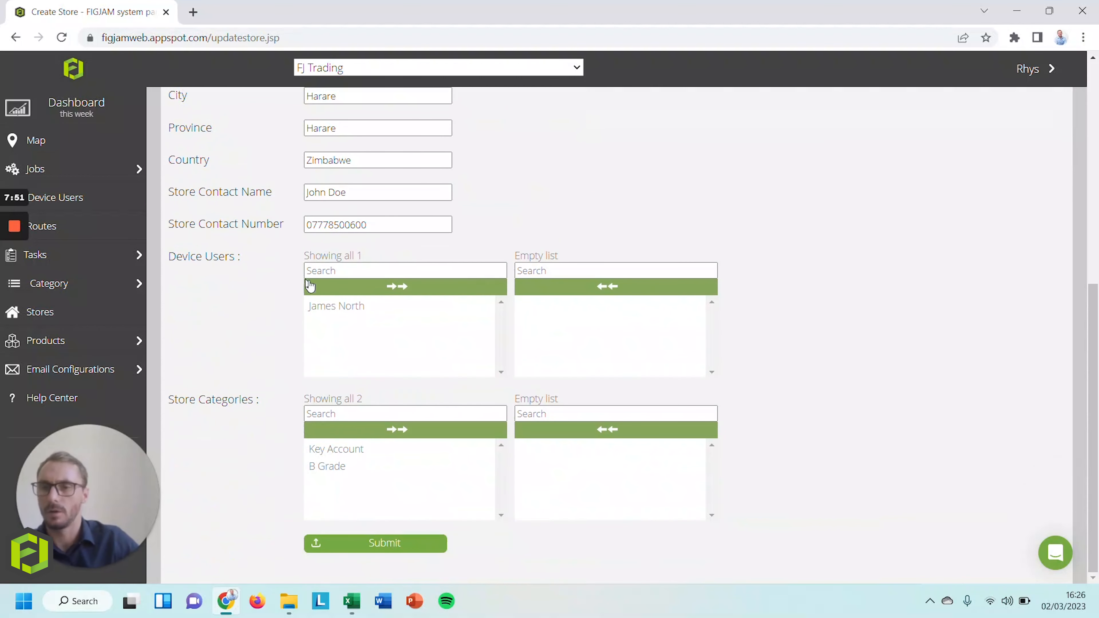
Assign the device user and the Key Account category to Spar - Kamfinsa and submit the store
left_click(339, 308)
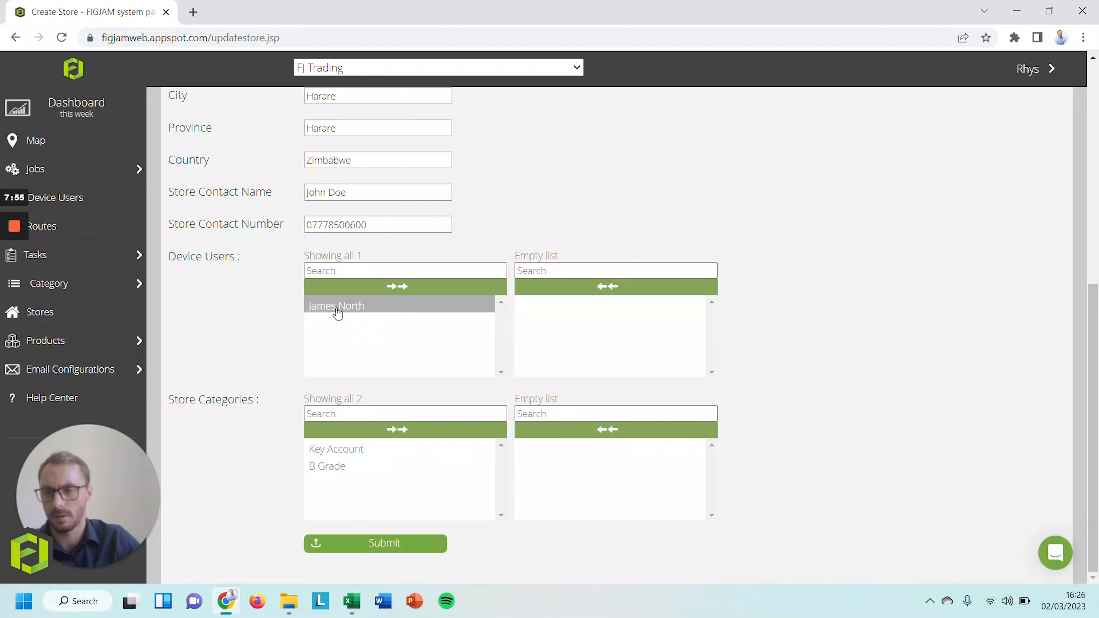
double_click(338, 308)
left_click(355, 470)
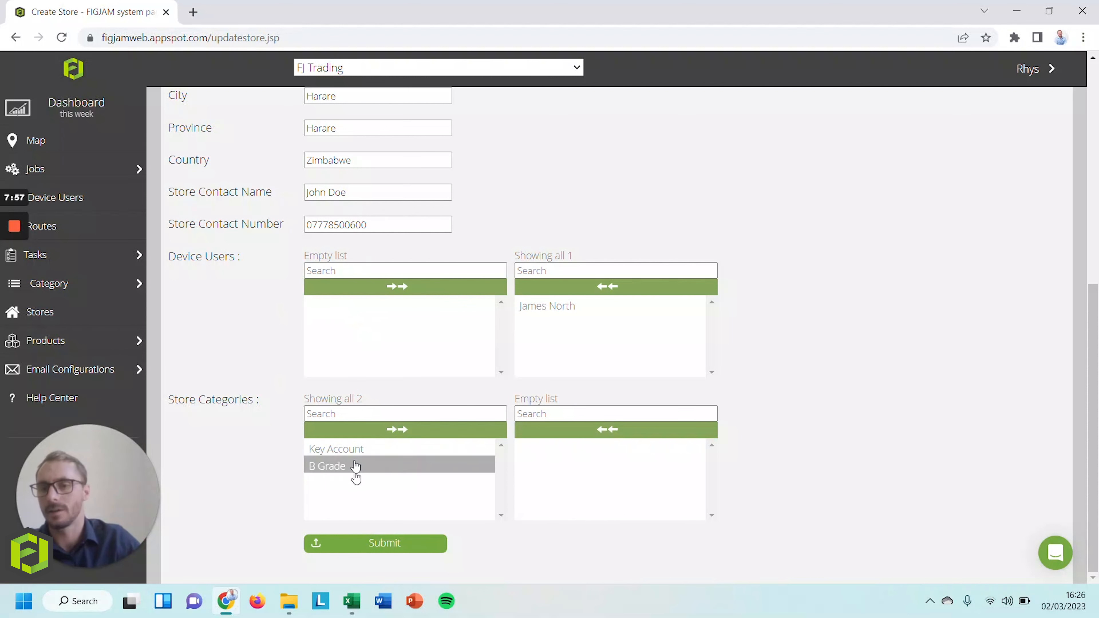
left_click(359, 452)
left_click(361, 463)
left_click(360, 454)
double_click(360, 453)
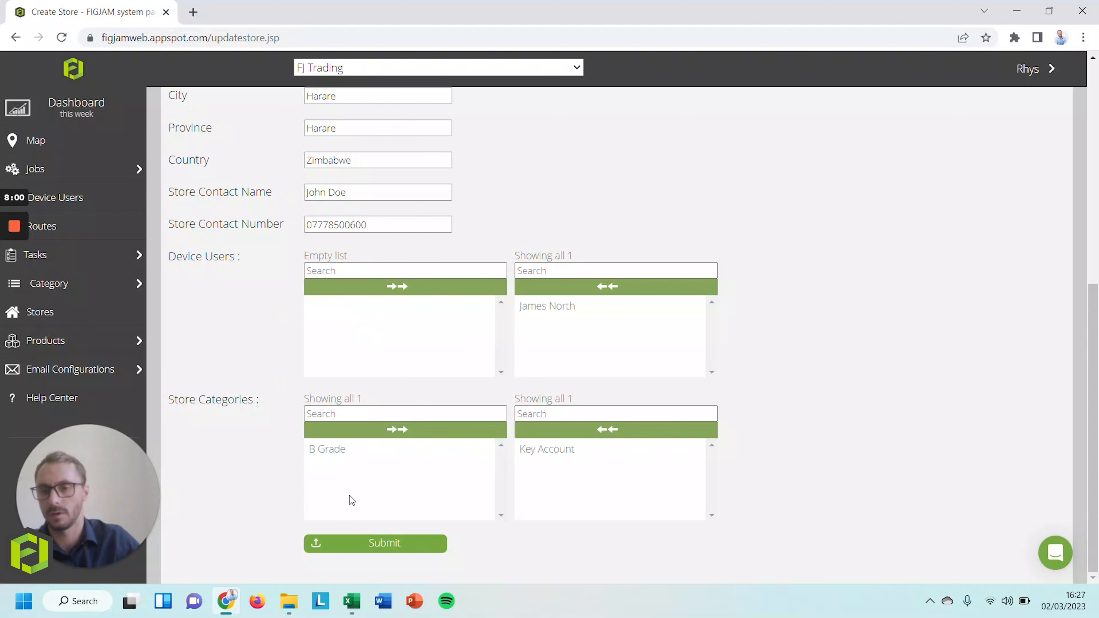
left_click(385, 543)
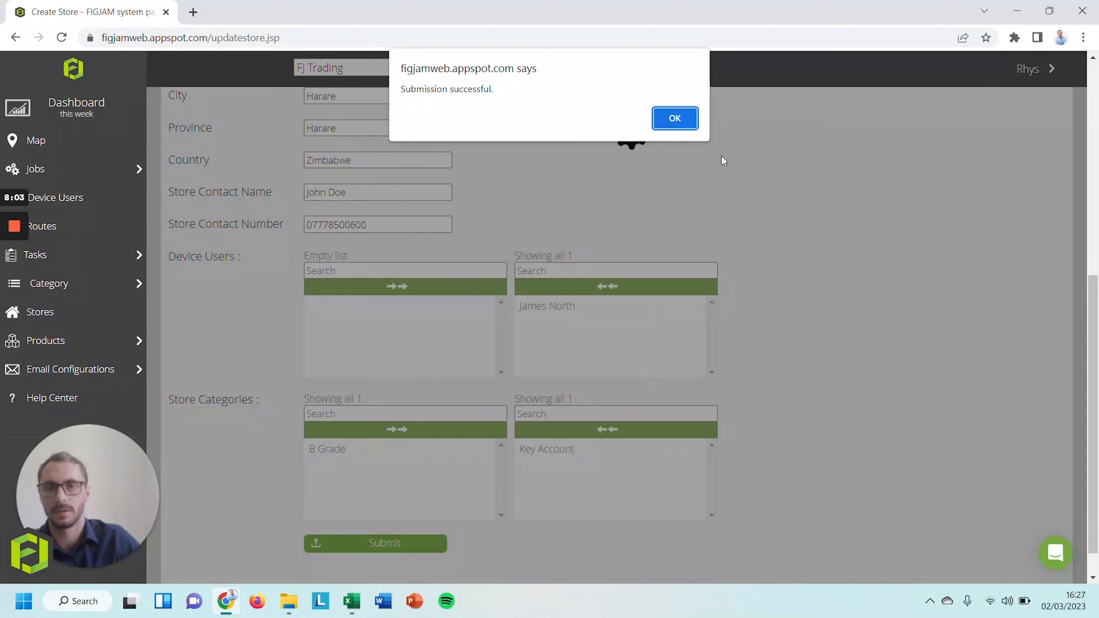
left_click(673, 117)
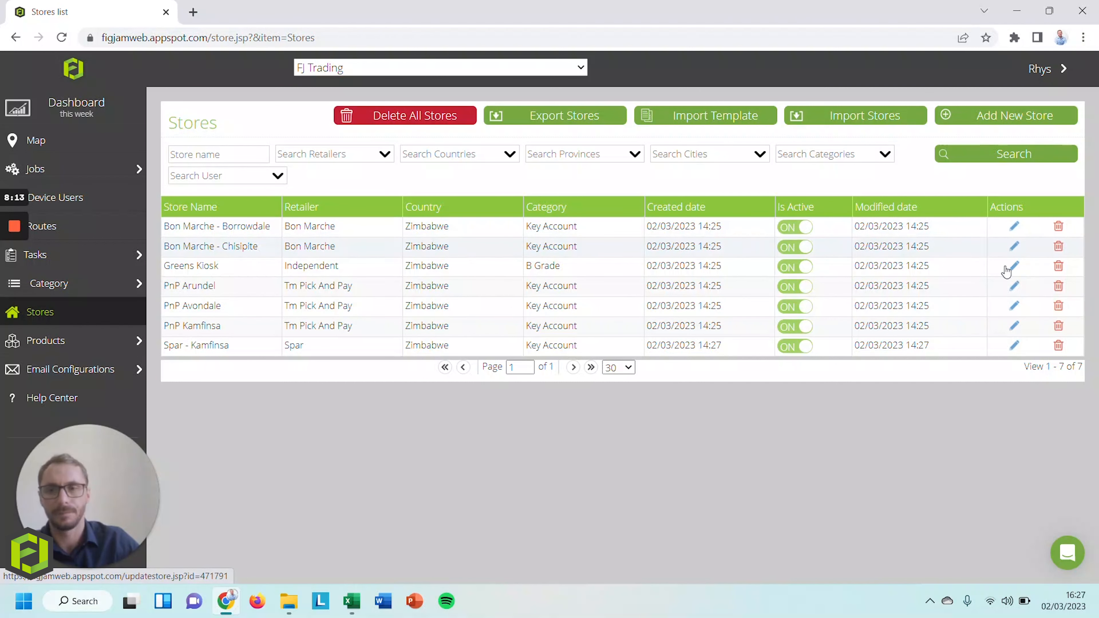
Edit Bon Marche - Borrowdale, retype the last digits of its telephone number, and submit
left_click(1016, 228)
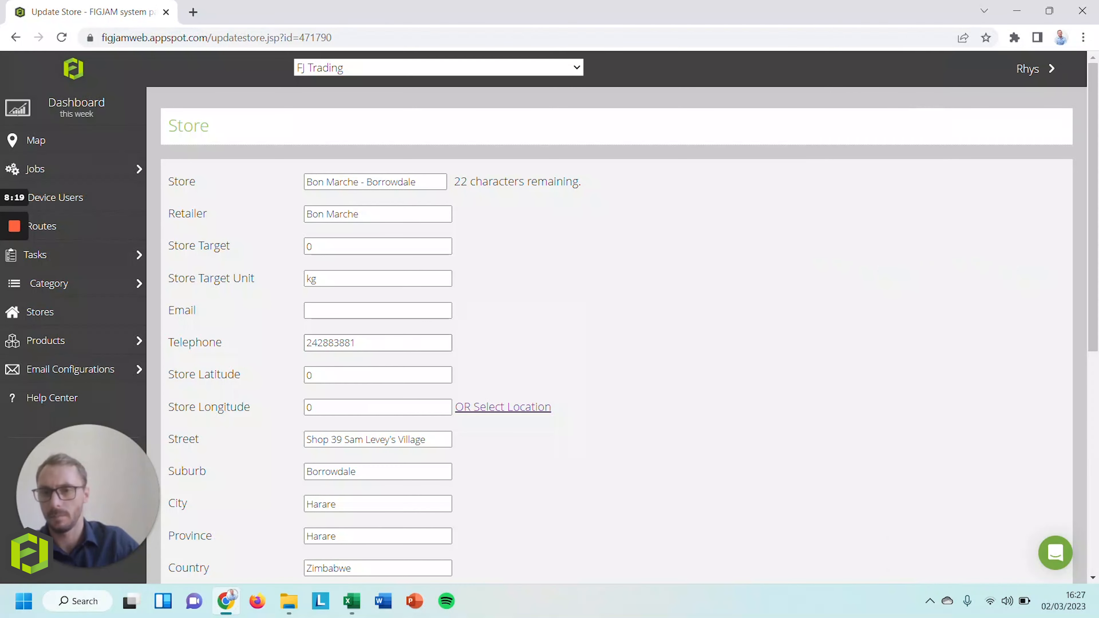
left_click_drag(363, 343, 323, 343)
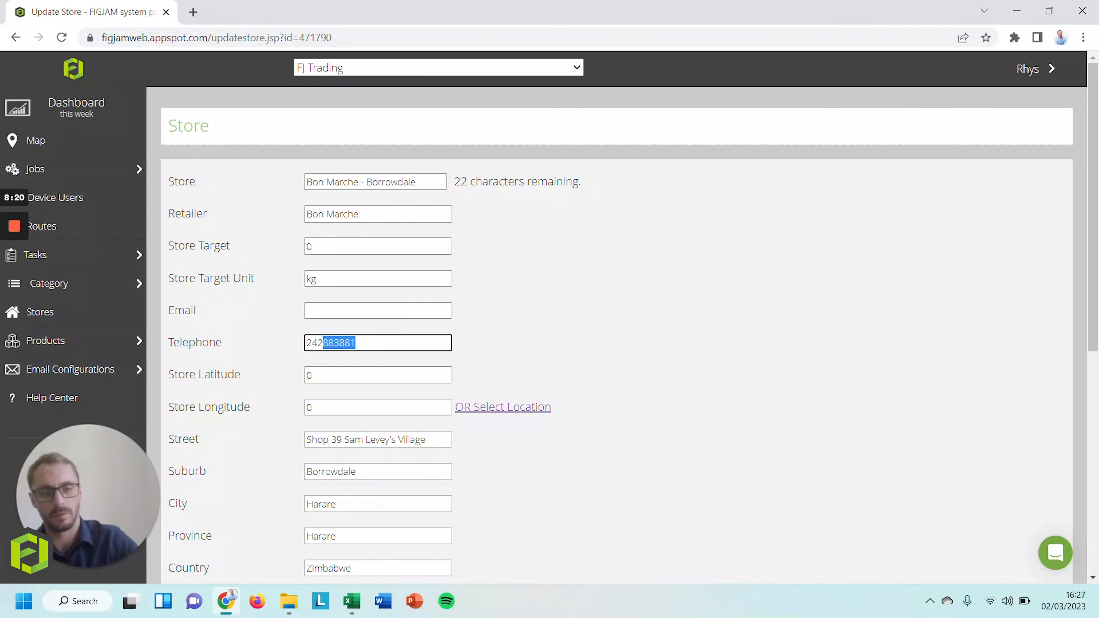
type("3356")
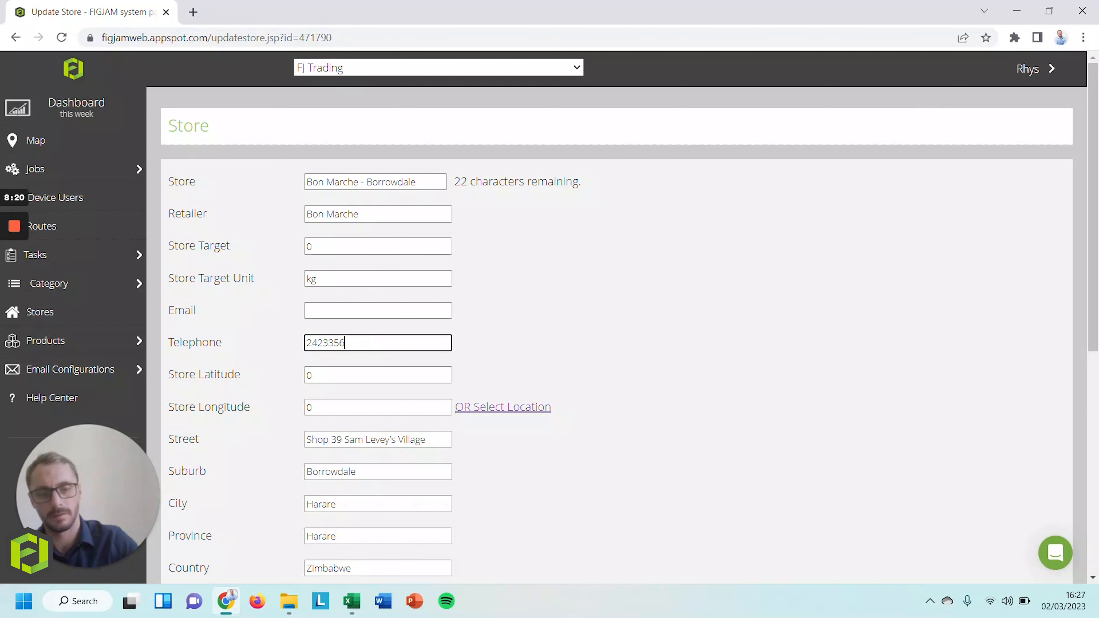
type("689")
scroll(307, 151, "down", 5)
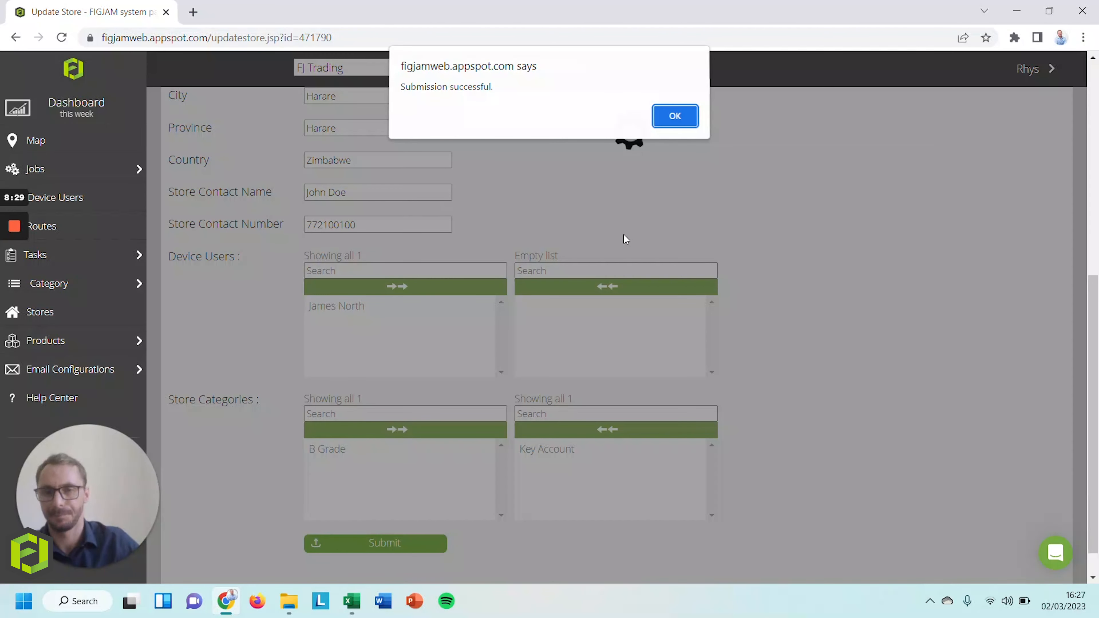
left_click(686, 116)
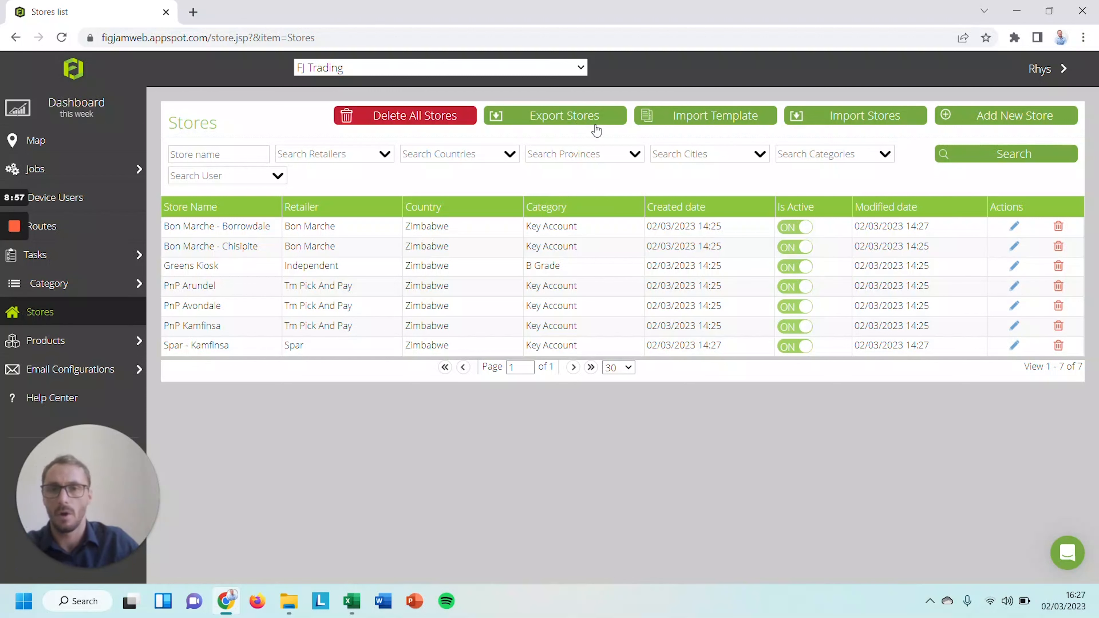
Export the stores list and open the downloaded stores_export CSV in Excel
left_click(551, 121)
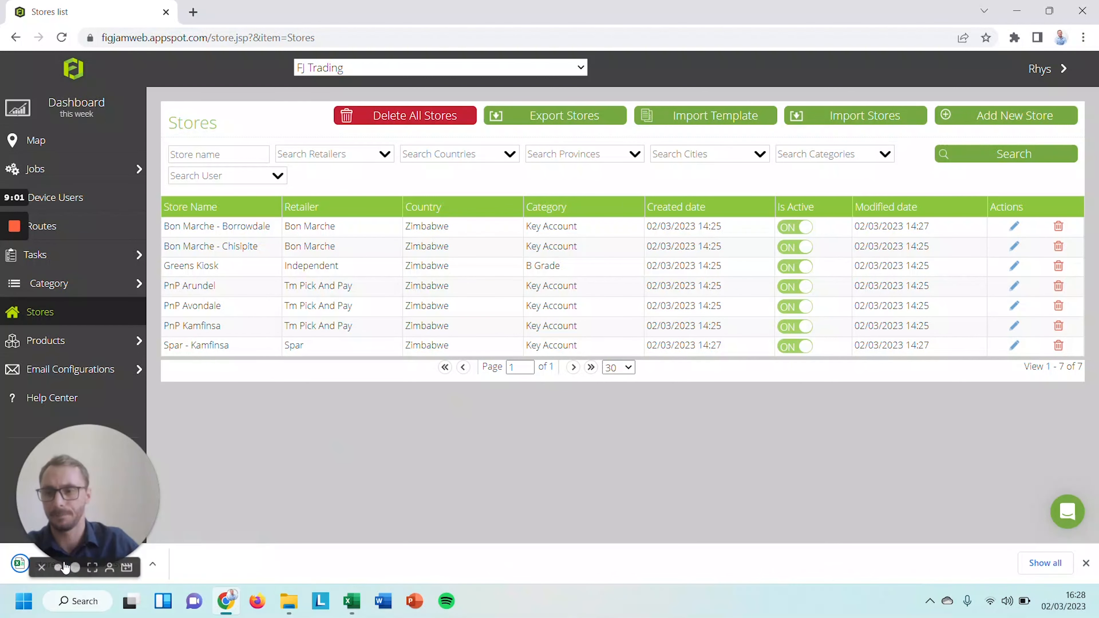
left_click_drag(58, 507, 261, 445)
left_click(45, 571)
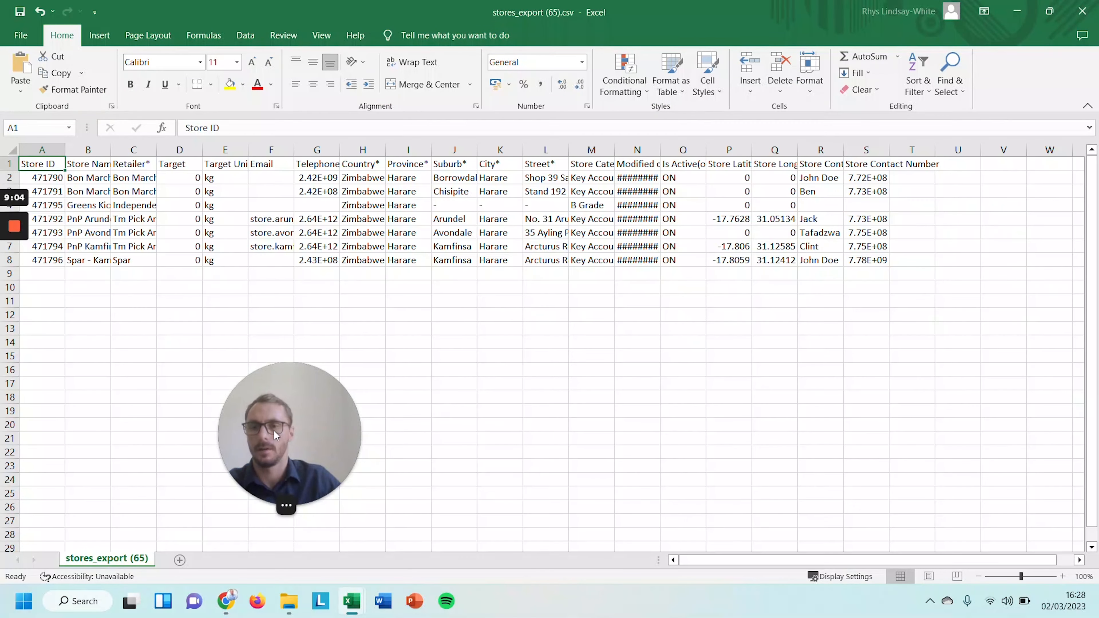
Rename the three PnP stores in column B to PNP 1, PNP 2 and PNP 3
left_click_drag(273, 430, 80, 460)
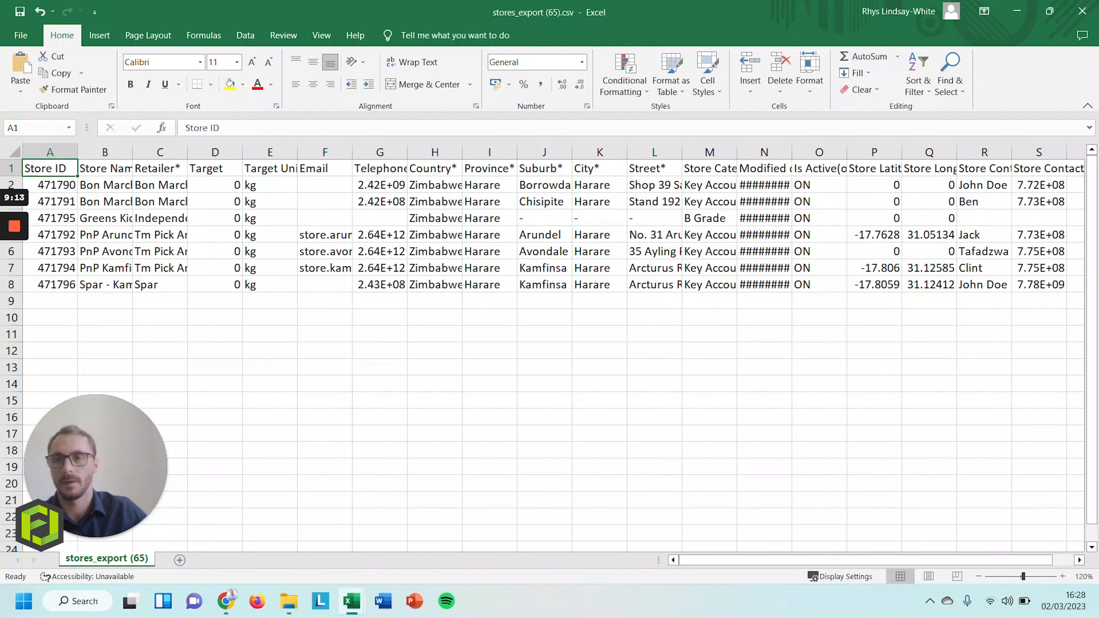
key("ctrl+space")
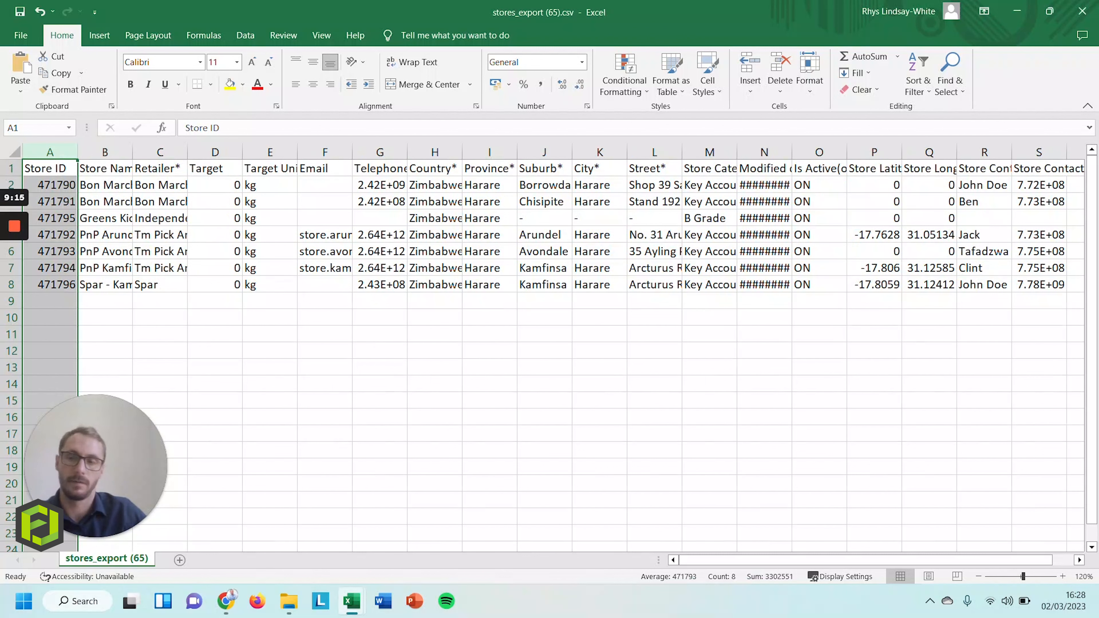
left_click(50, 185)
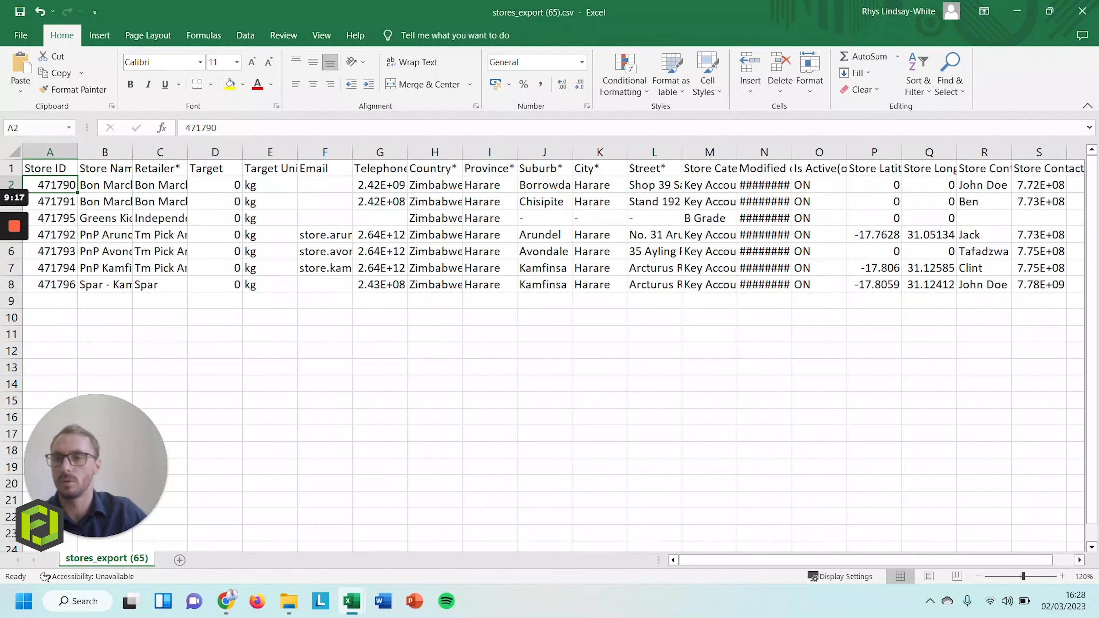
left_click_drag(50, 185, 930, 184)
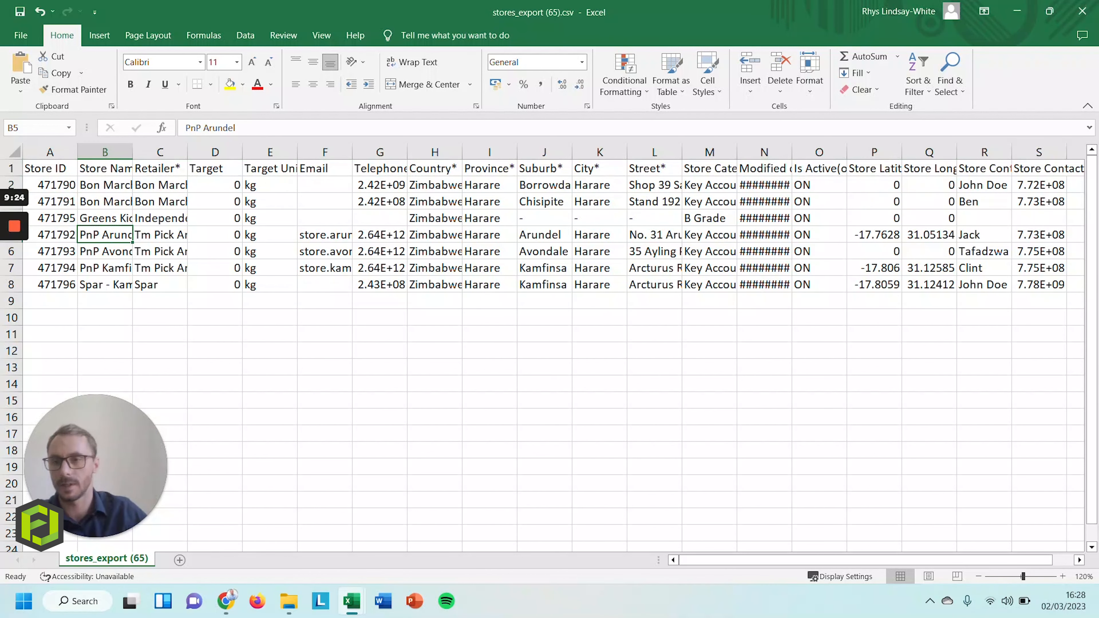
type("PNP")
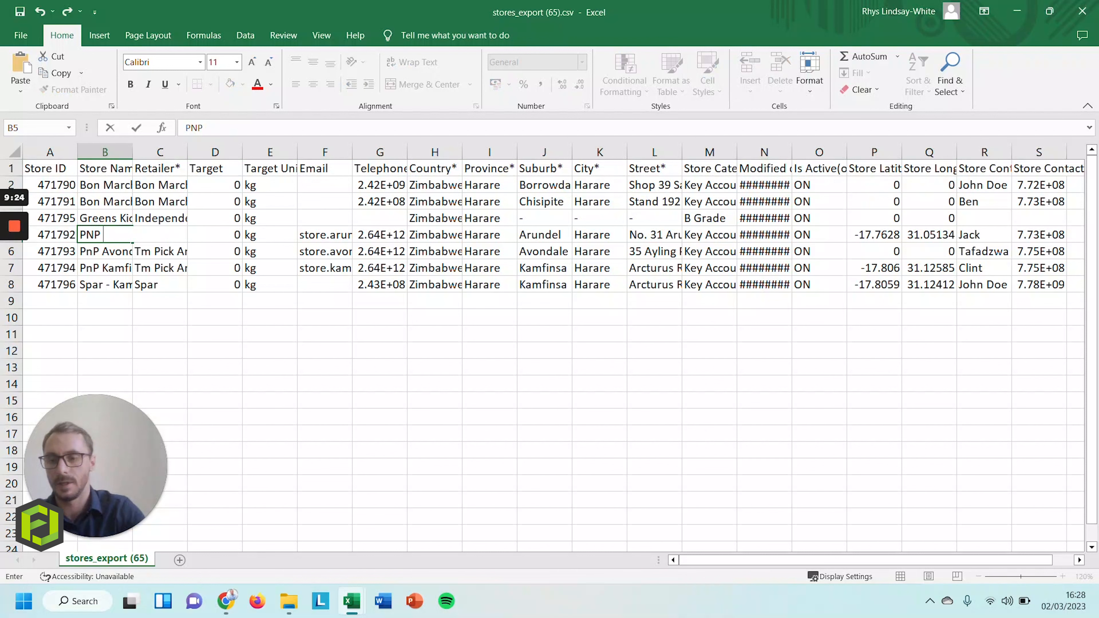
type("1")
key("Return")
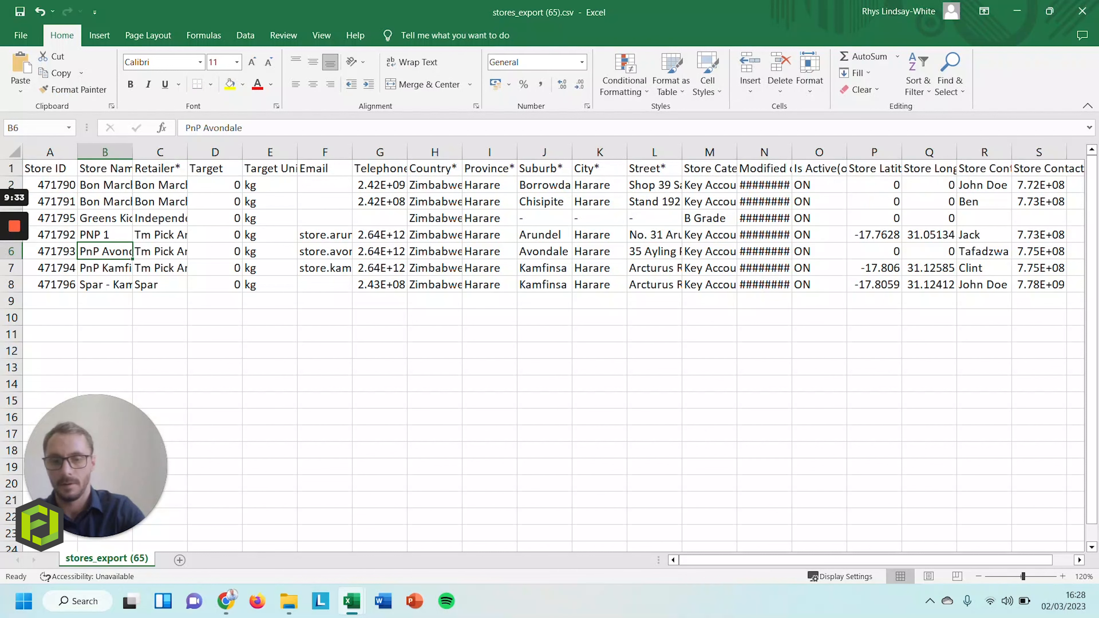
type("PNP 2")
key("Return")
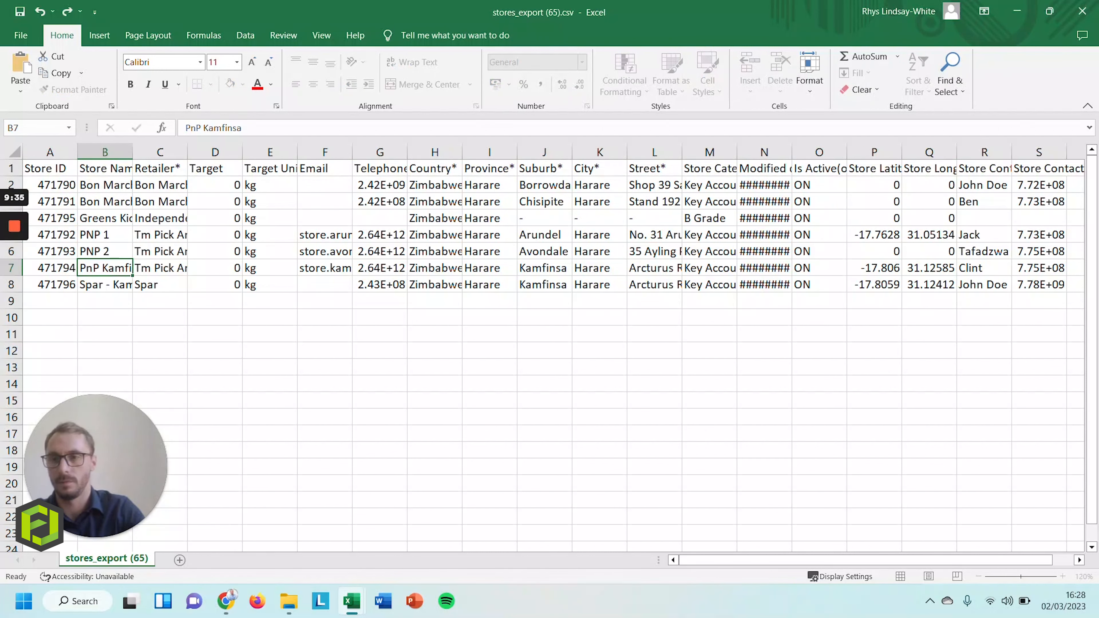
type("PNP 3")
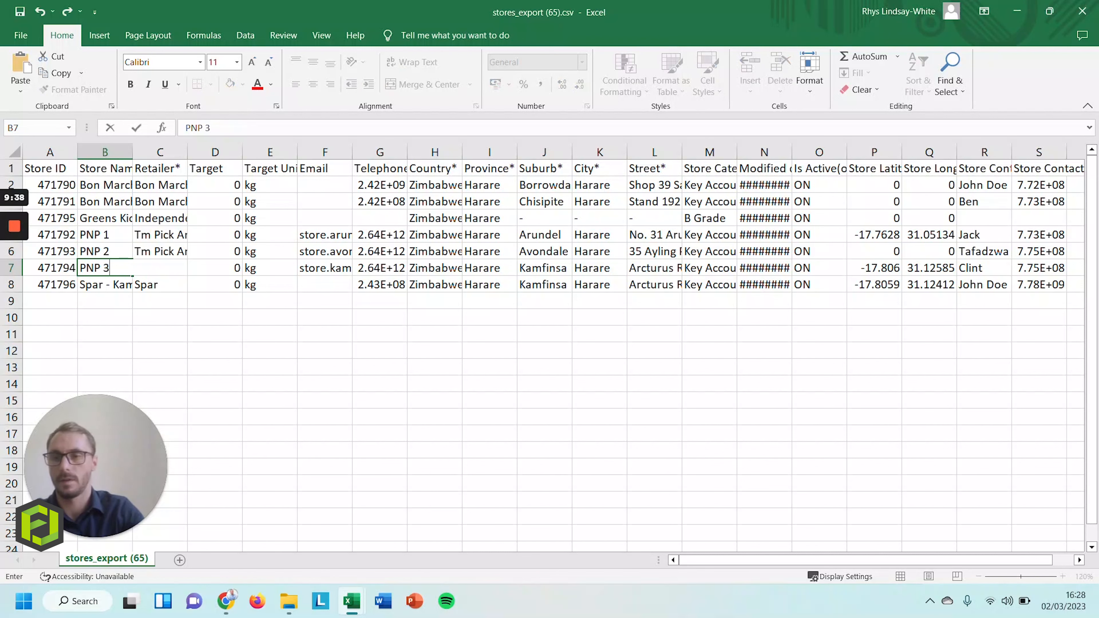
Save the stores file in CSV format and switch back to Chrome
left_click(19, 12)
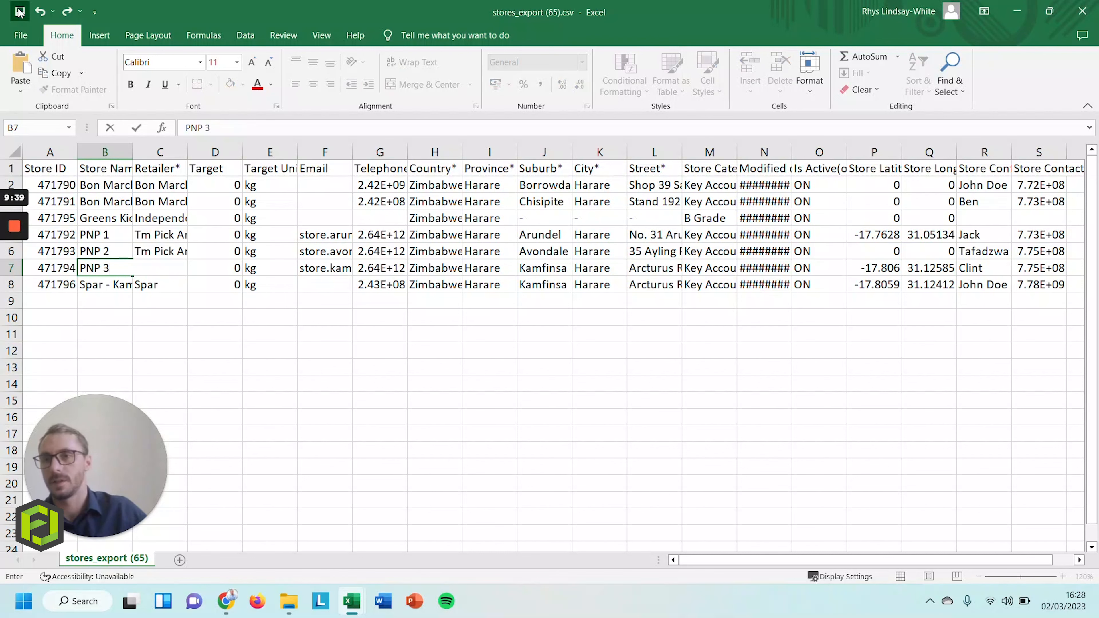
left_click(501, 343)
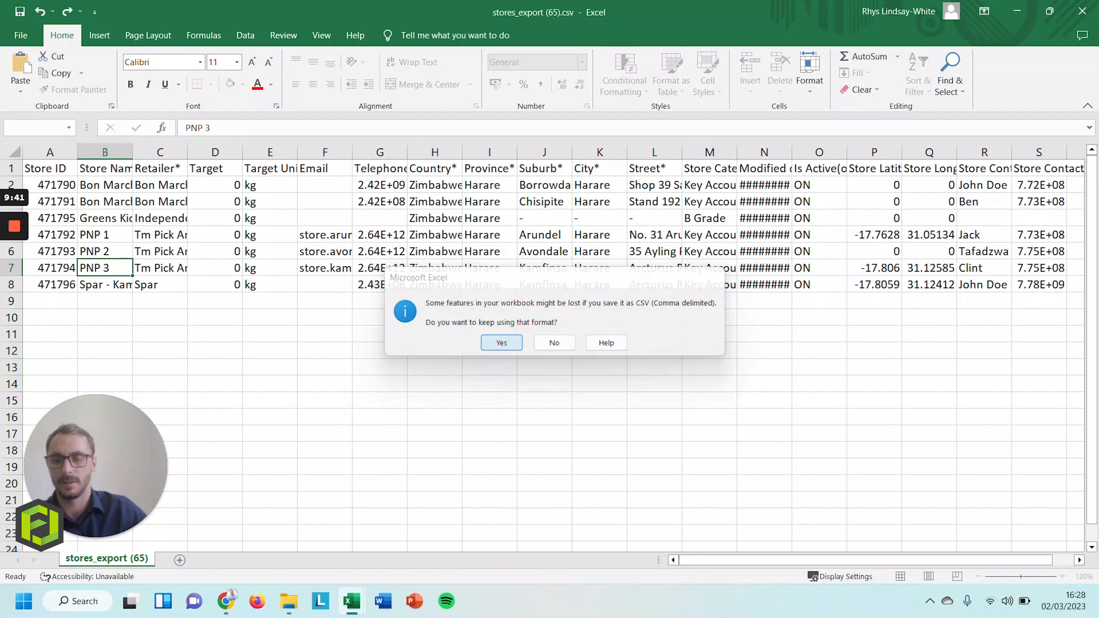
key("alt+Tab")
key("alt+Tab")
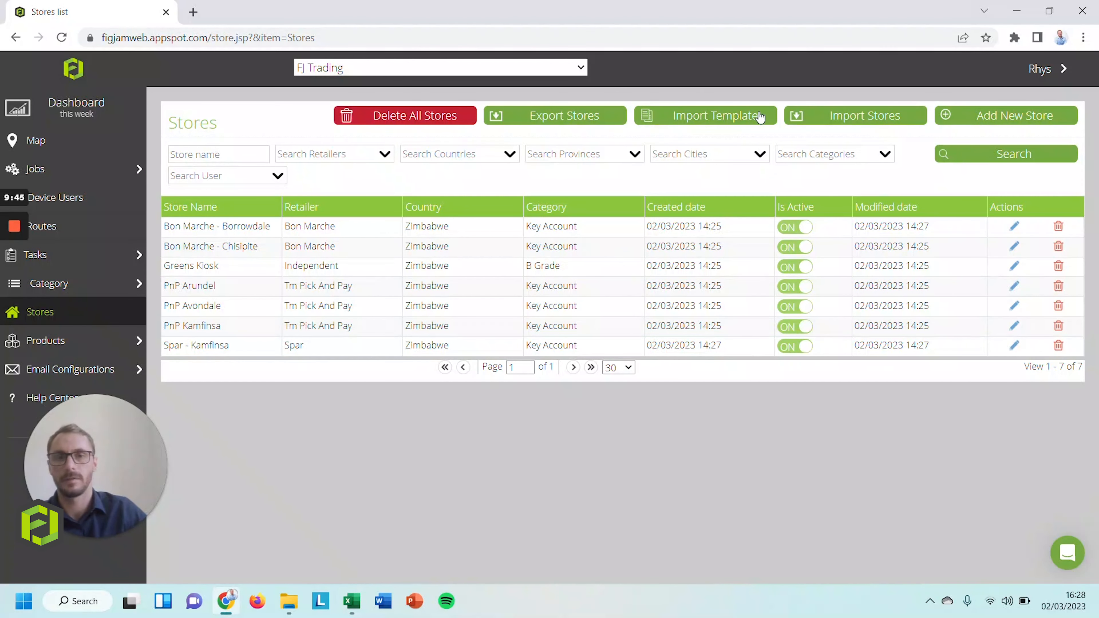
Import the edited stores CSV from Downloads with UTF-8 encoding and close the results
left_click(836, 118)
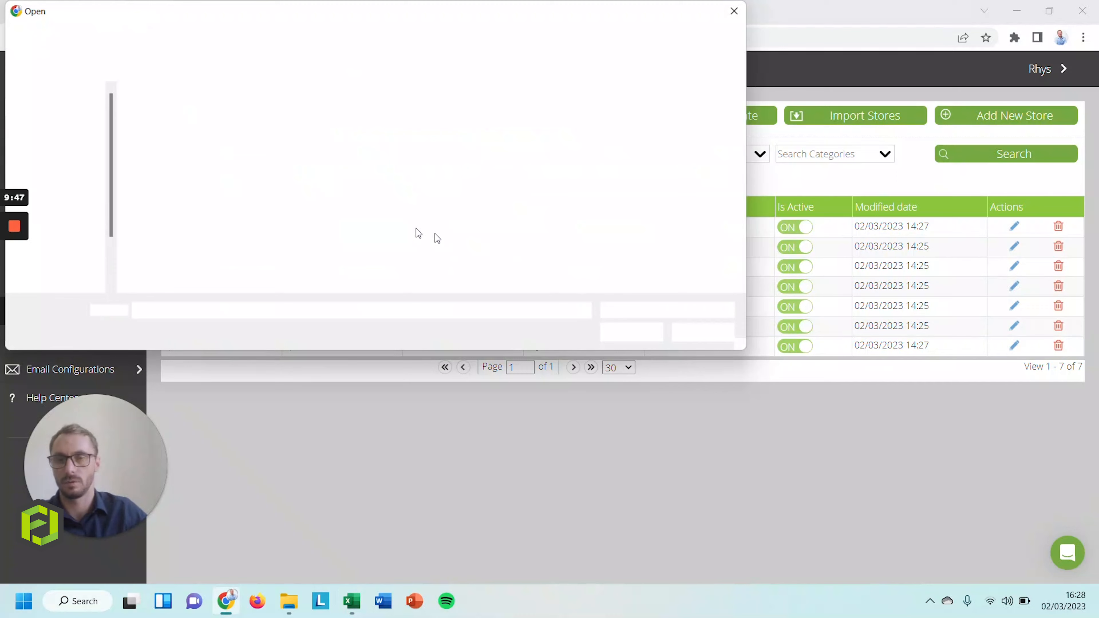
left_click(64, 188)
double_click(187, 128)
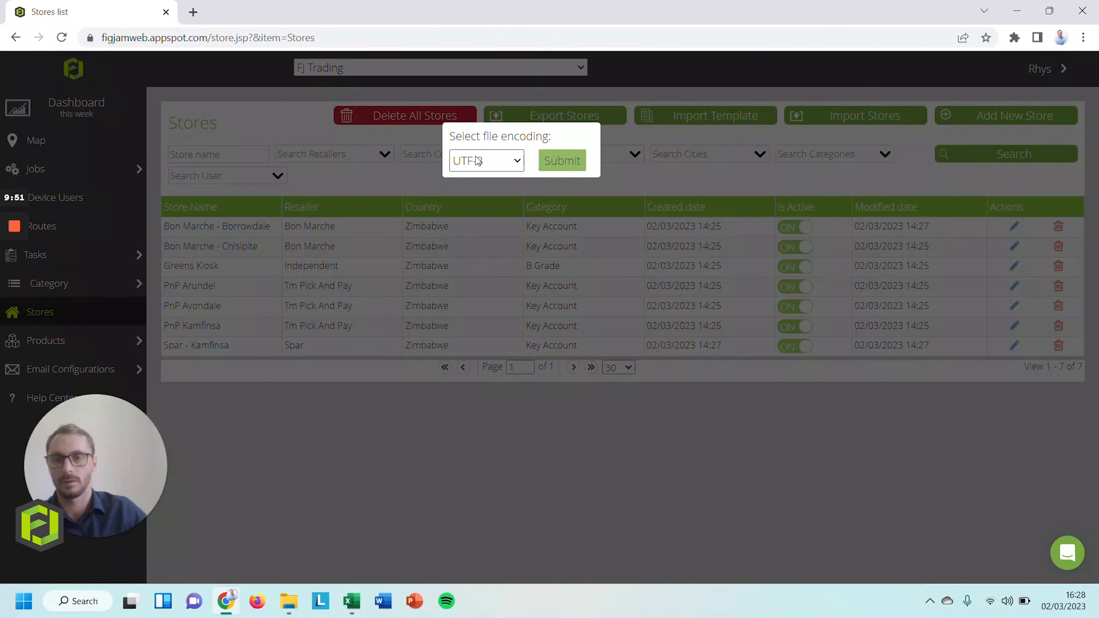
left_click(550, 160)
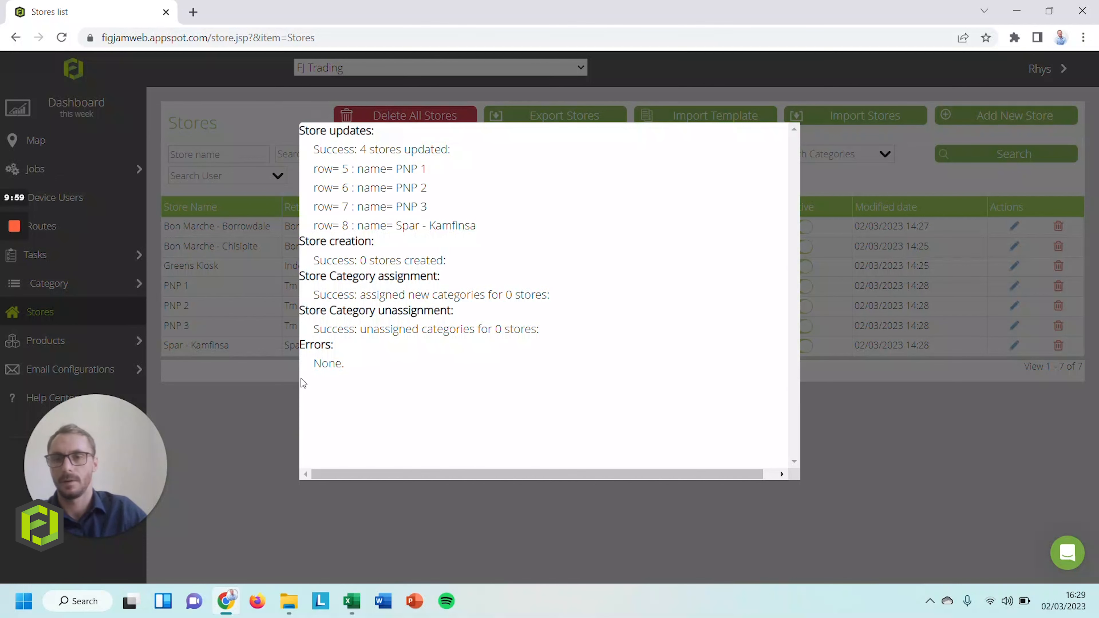
left_click(264, 426)
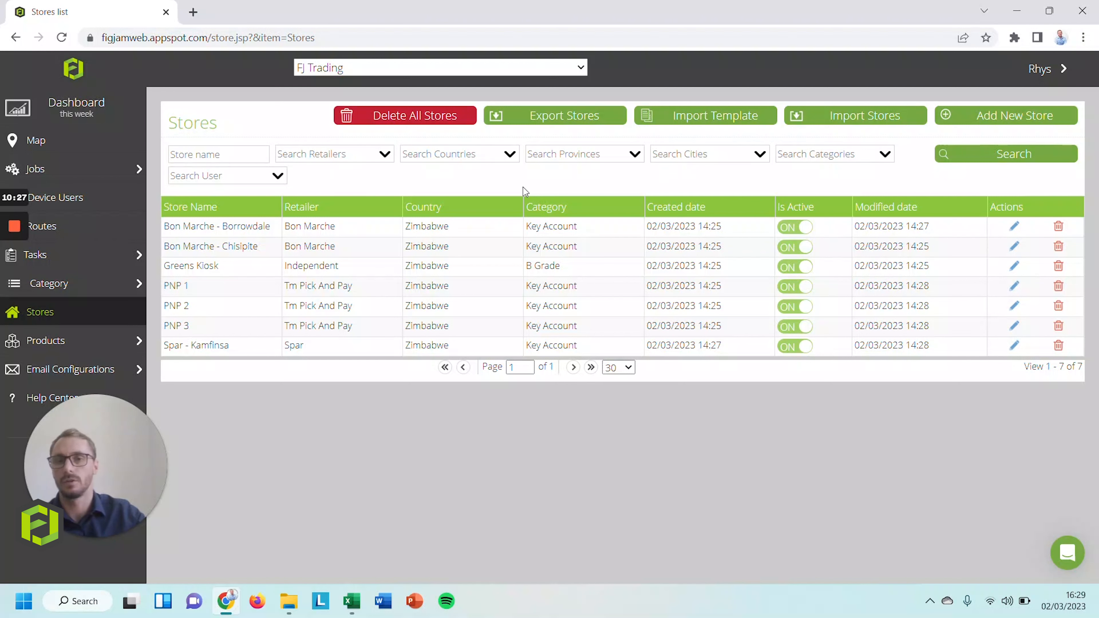
Filter the stores by the B Grade category, then go to Products > Products
left_click(878, 164)
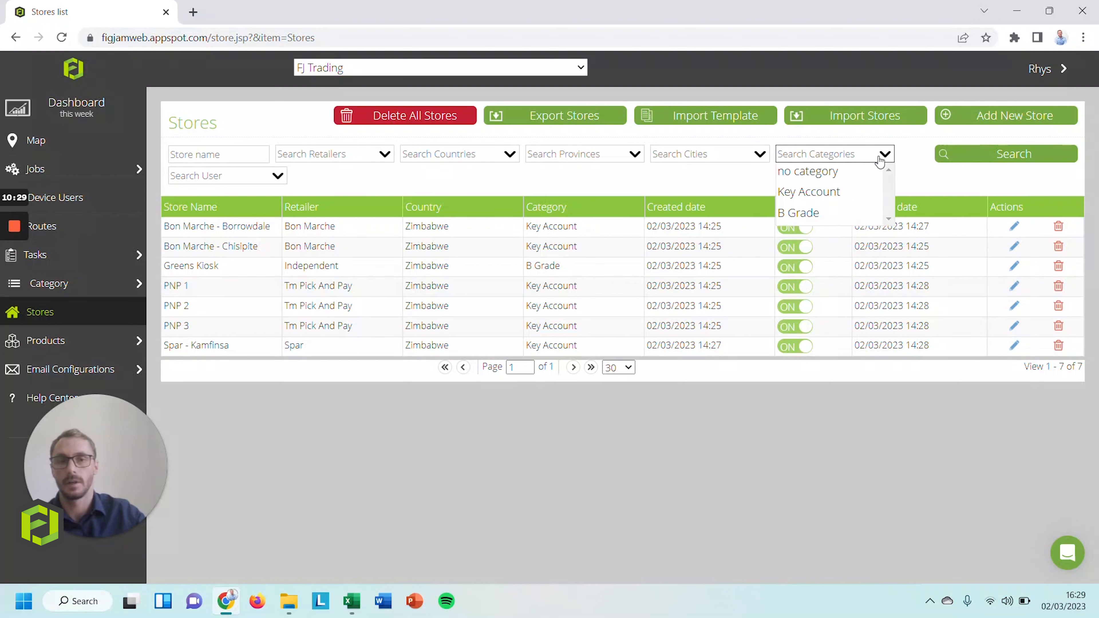
left_click(802, 214)
left_click(986, 151)
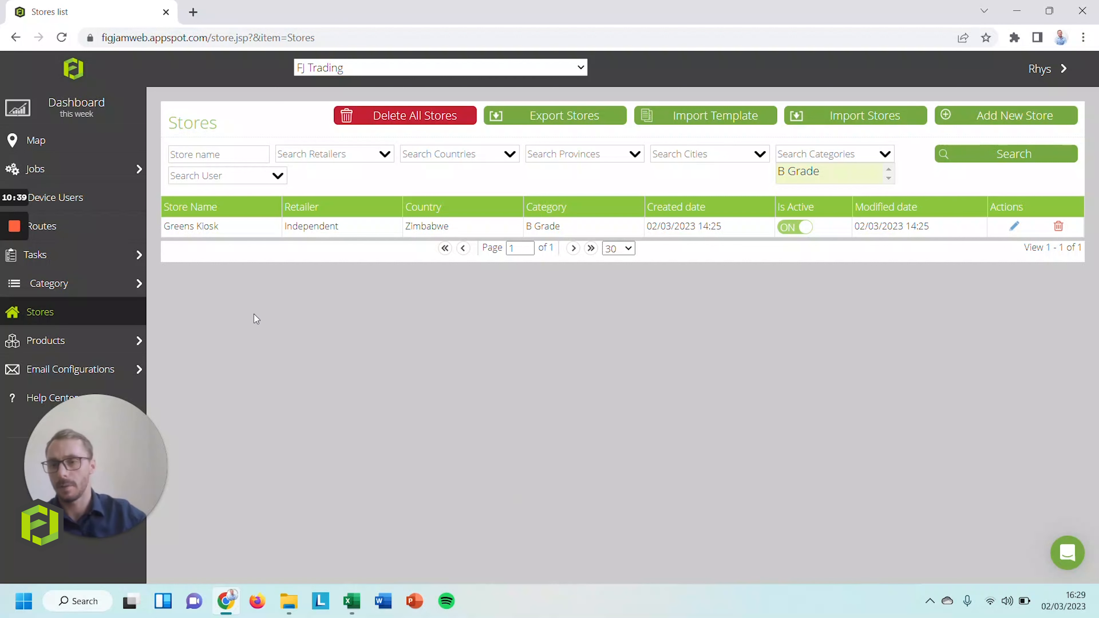
left_click(61, 342)
left_click(47, 369)
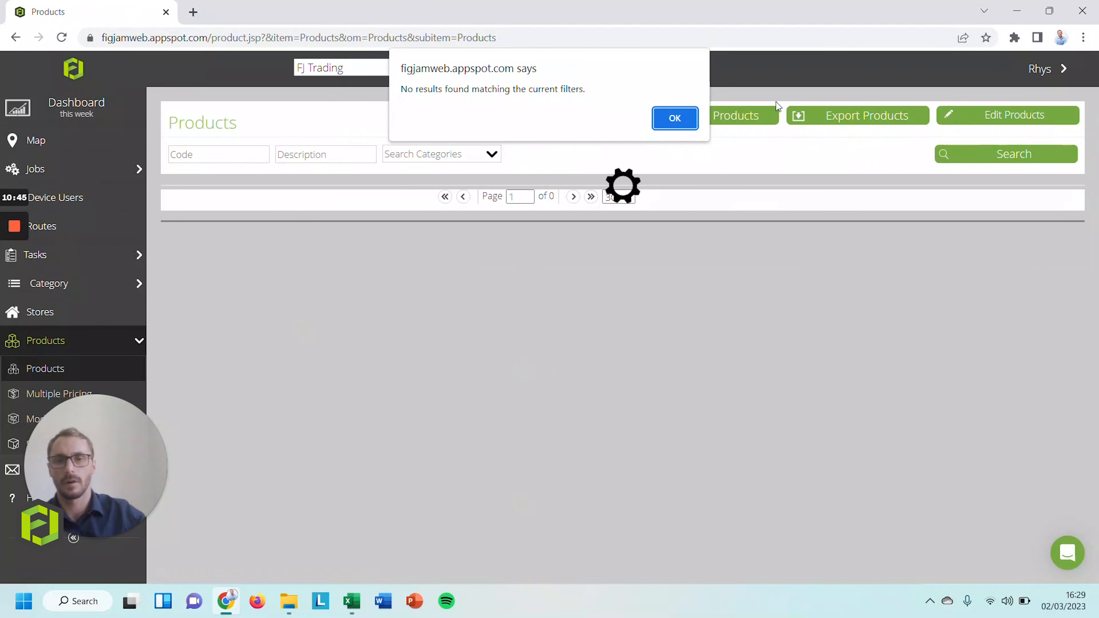
Dismiss the alert and view the Product Categories list: Soap, Coffee, Porridge, Beans, Ground
left_click(690, 118)
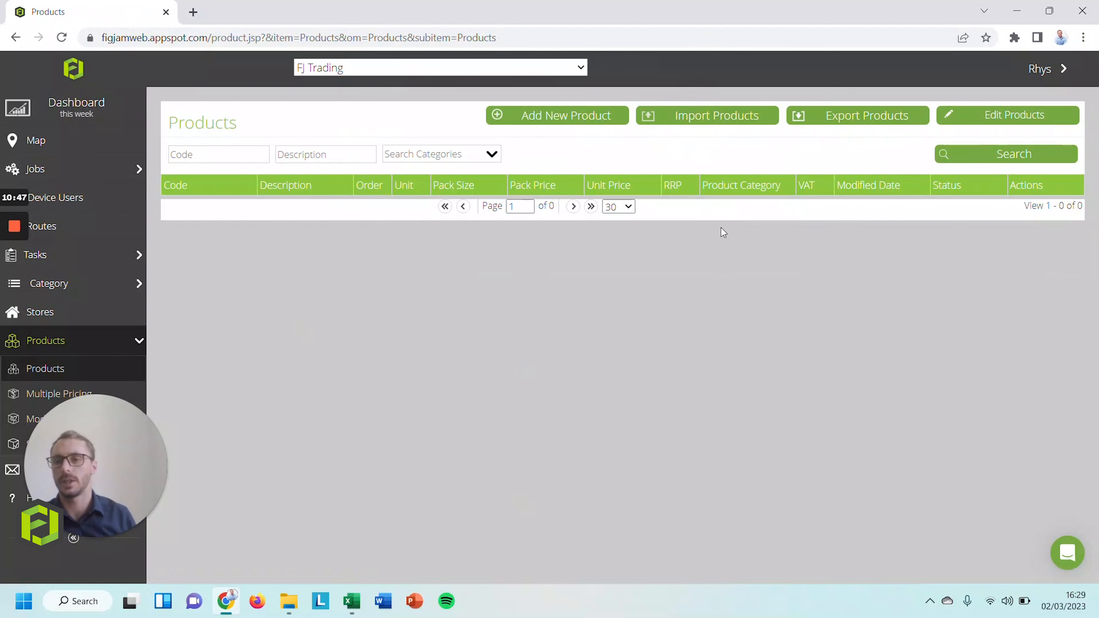
left_click(52, 286)
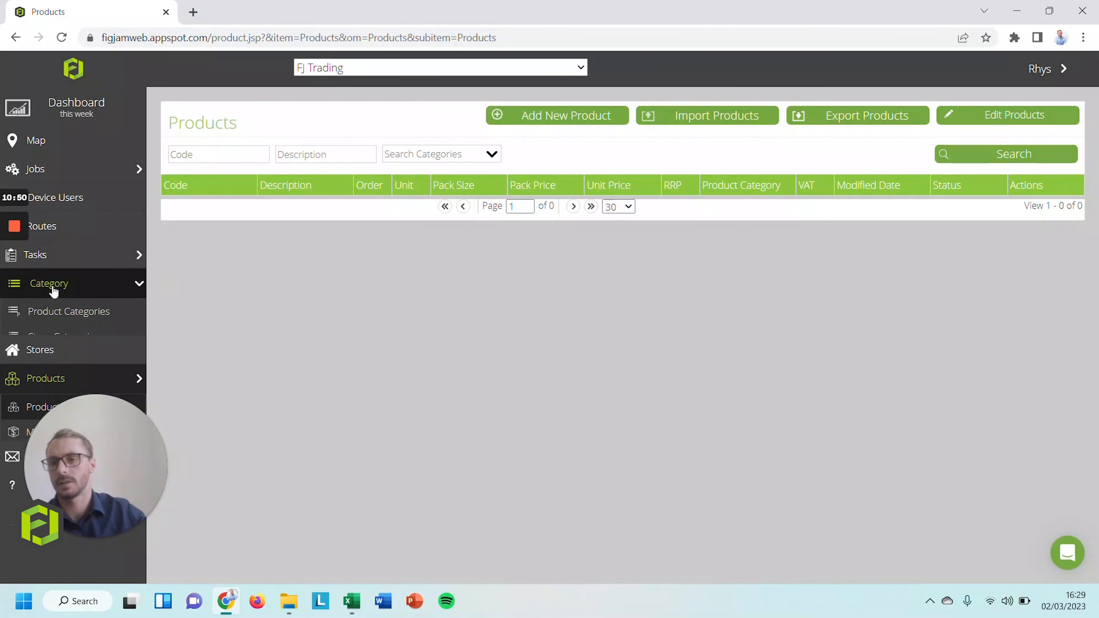
left_click(73, 312)
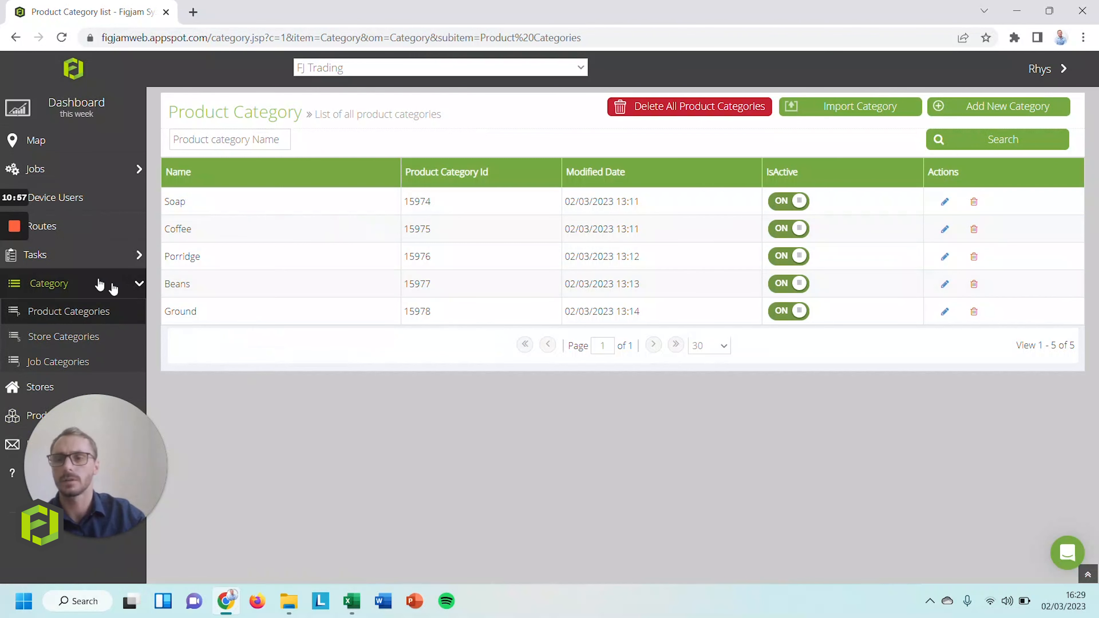
scroll(88, 285, "down", 1)
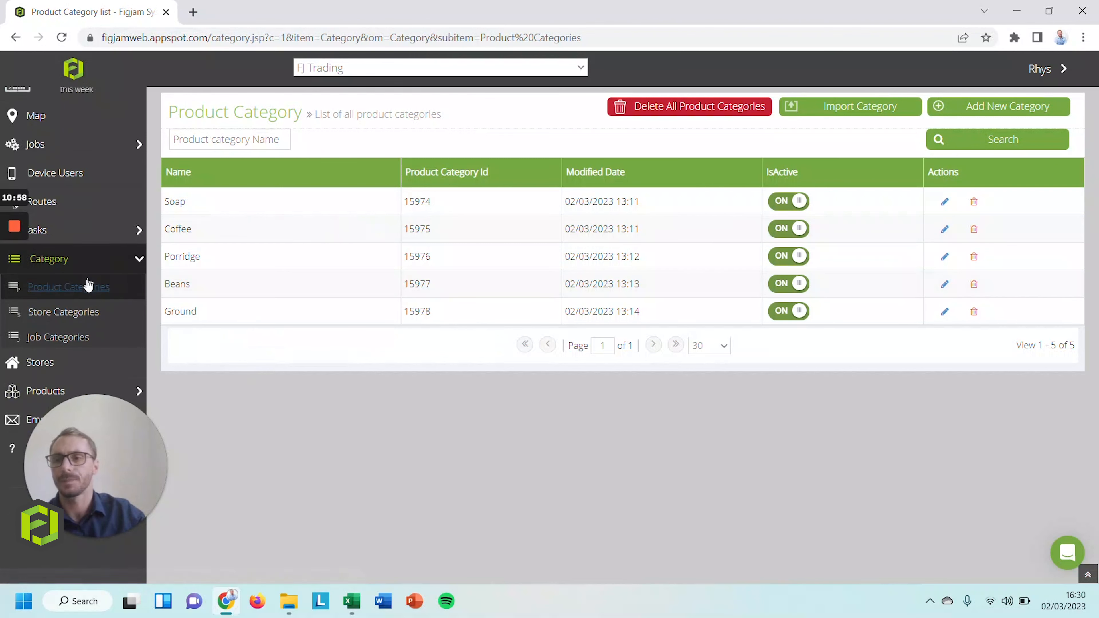
Go back to Products > Products, dismiss the no-results alert, and bring up the products import template
left_click(44, 383)
left_click(42, 349)
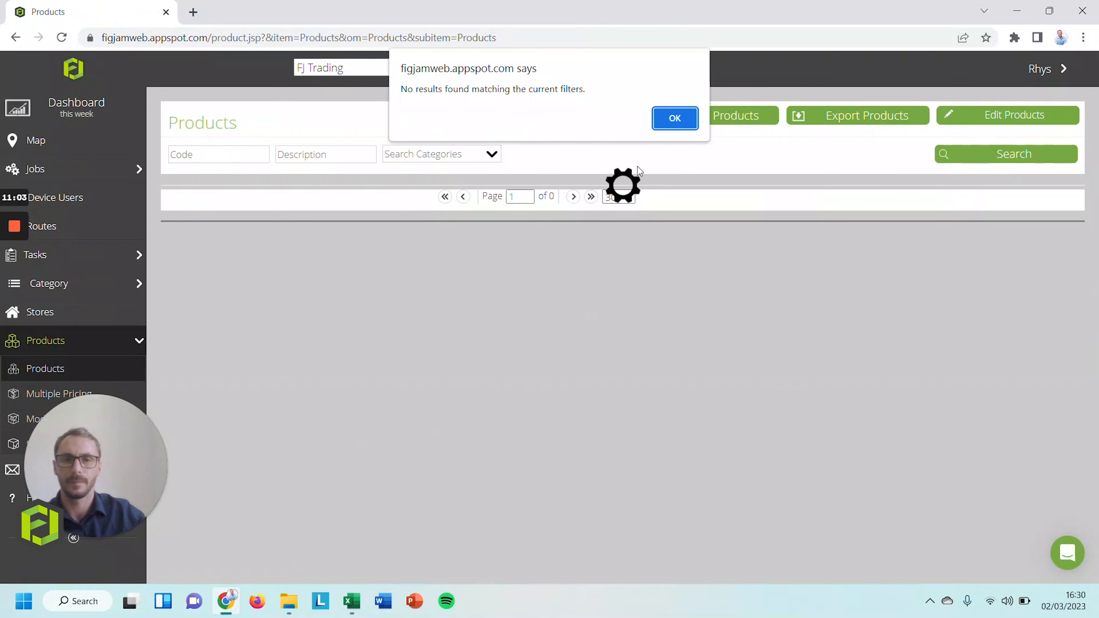
key("Return")
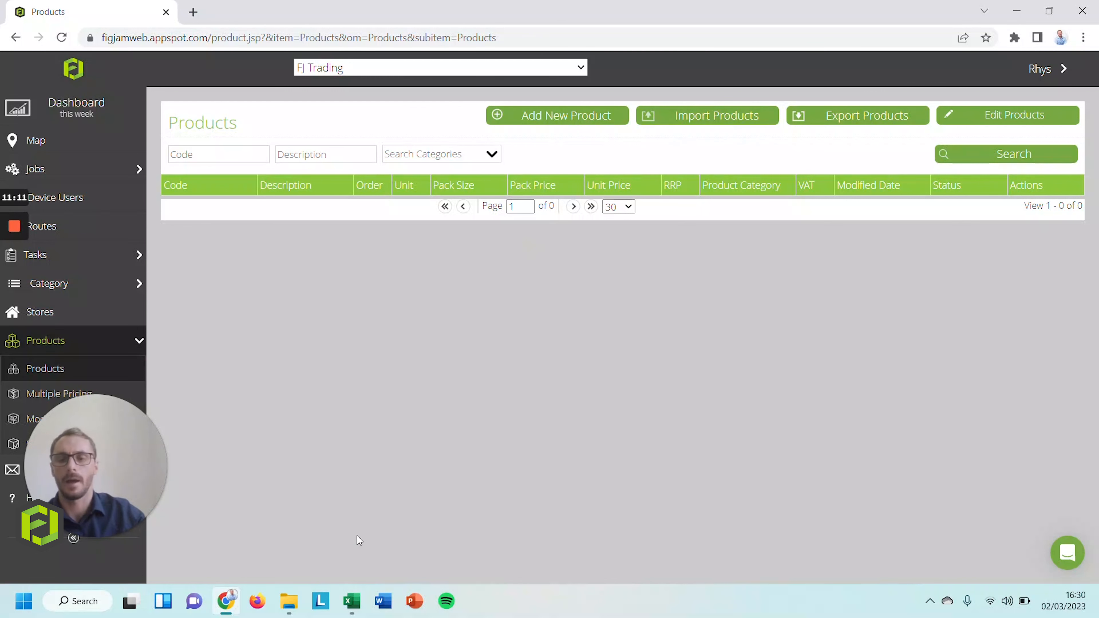
mouse_move(362, 611)
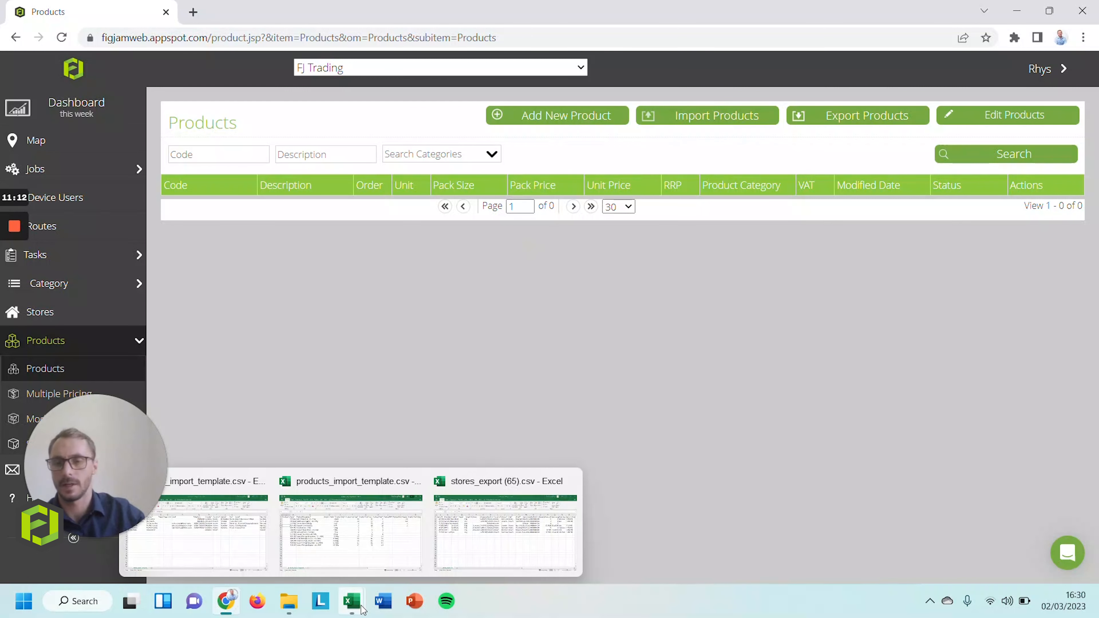
left_click(385, 538)
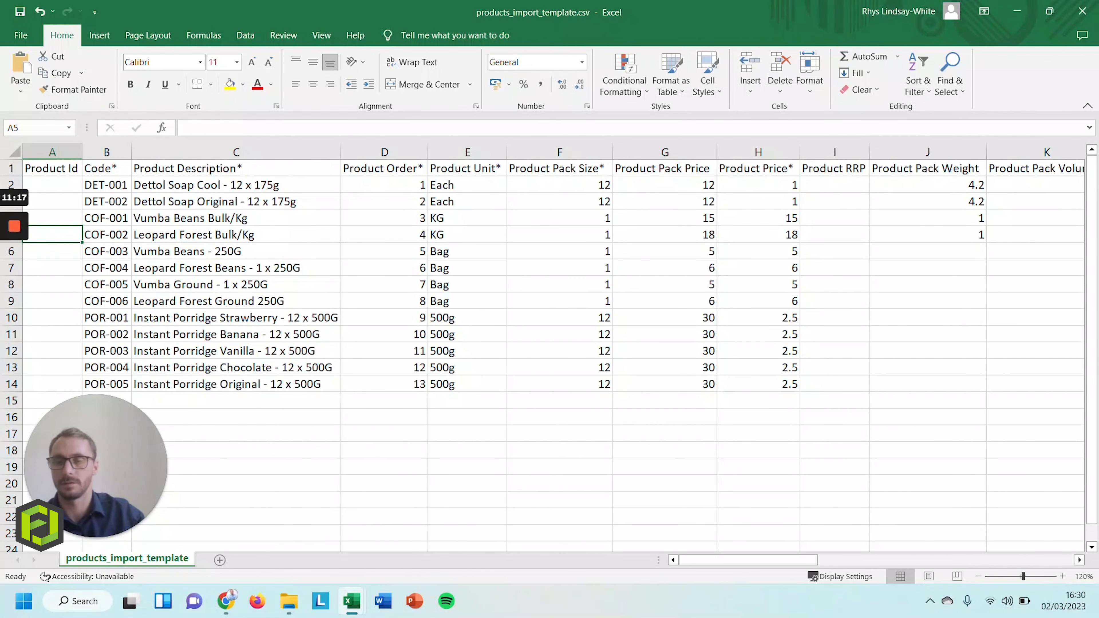
Review the Product Id and Code columns and paste the product descriptions into column C
left_click(52, 153)
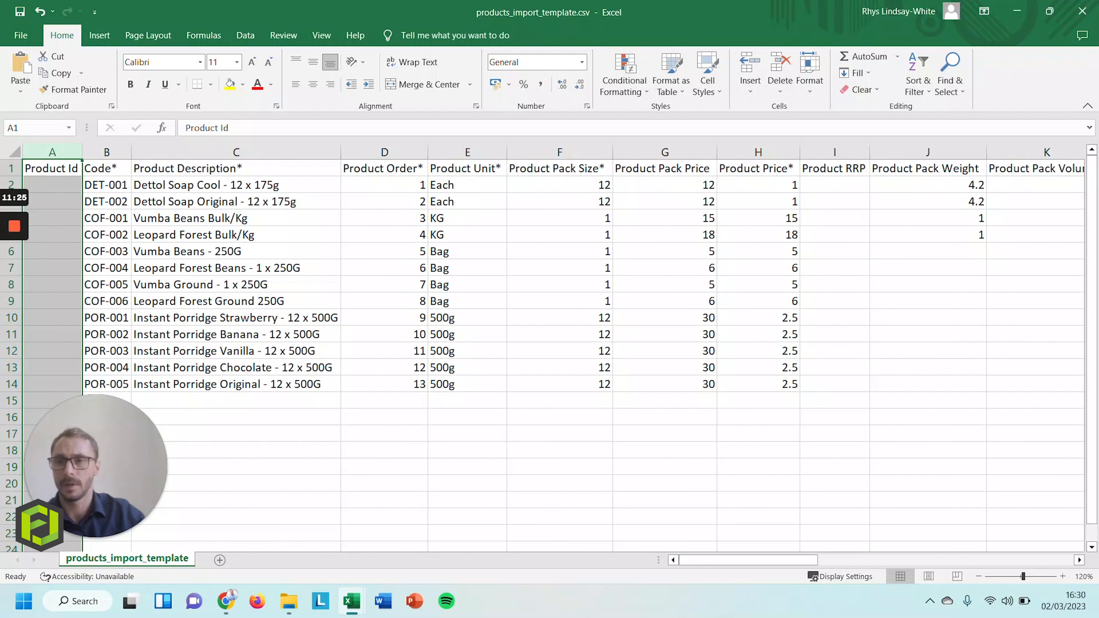
left_click_drag(107, 168, 384, 168)
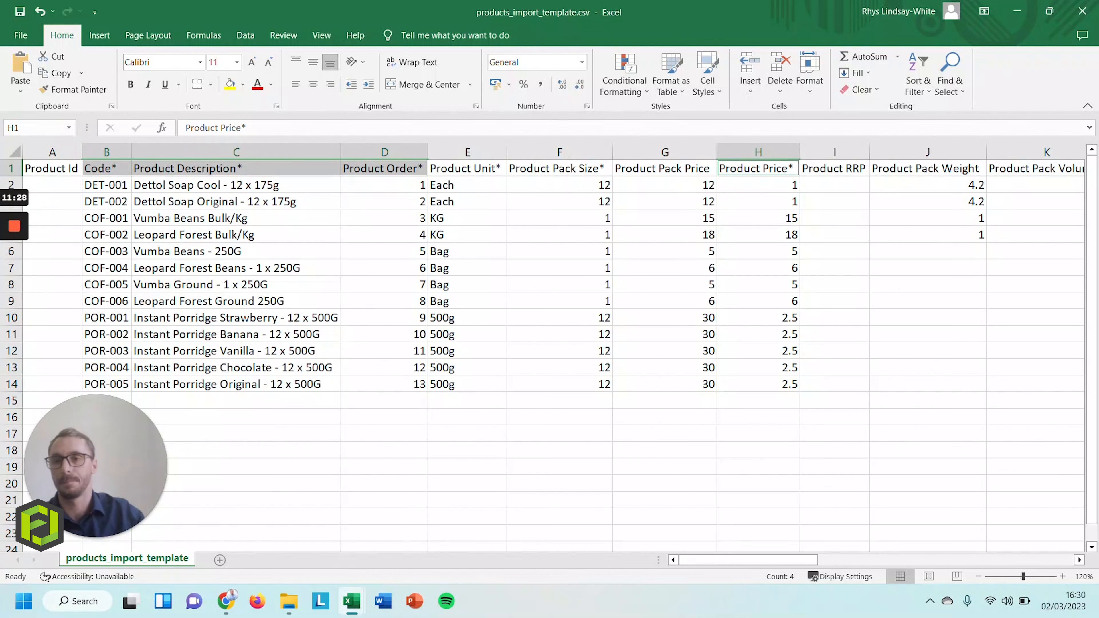
left_click(107, 152)
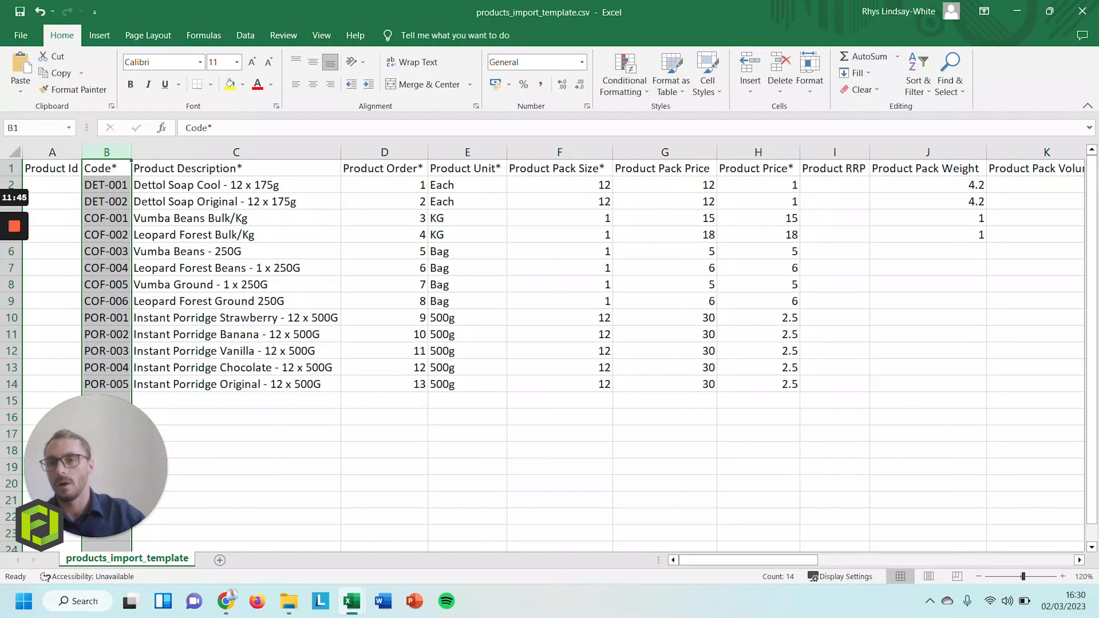
left_click_drag(236, 185, 236, 401)
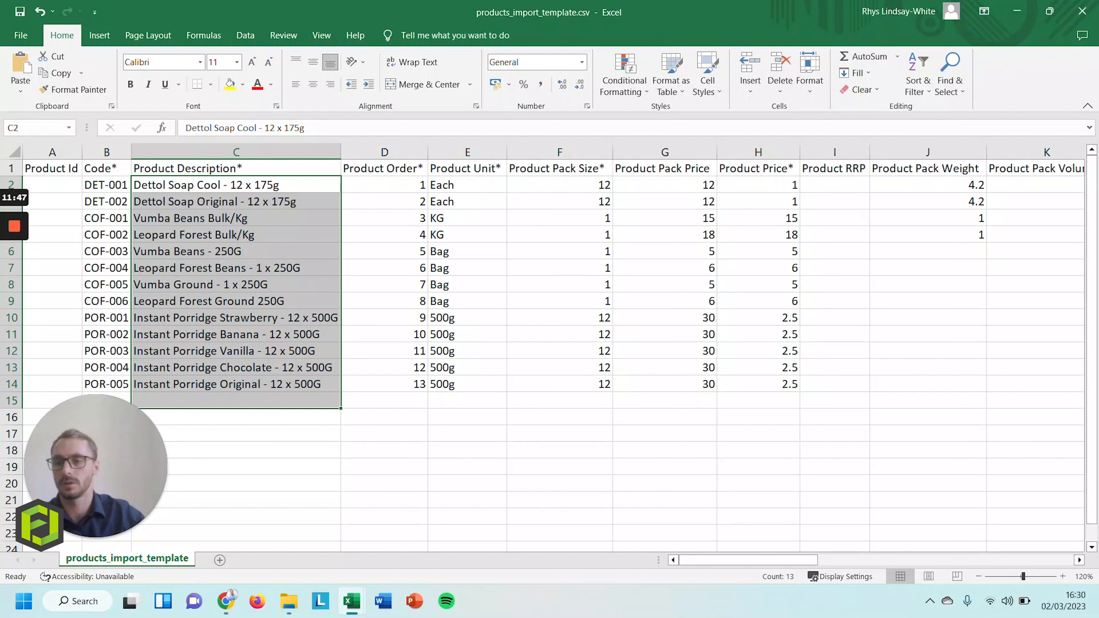
key("ctrl+v")
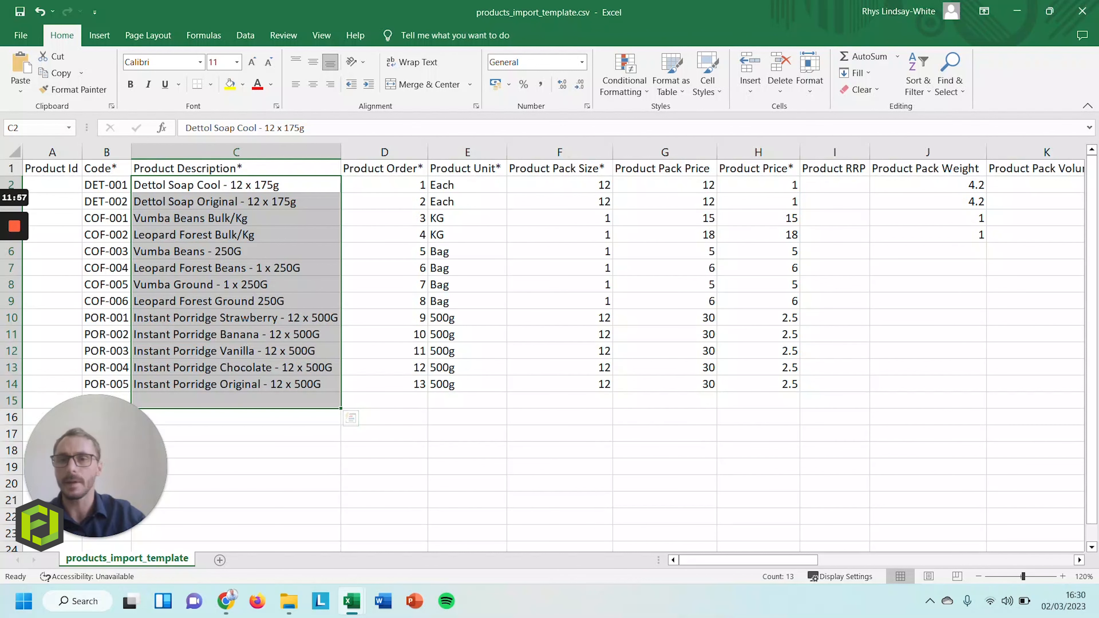
Review the Product Order, Unit, Pack Size and Product Price columns, comparing pack and product prices
left_click(384, 152)
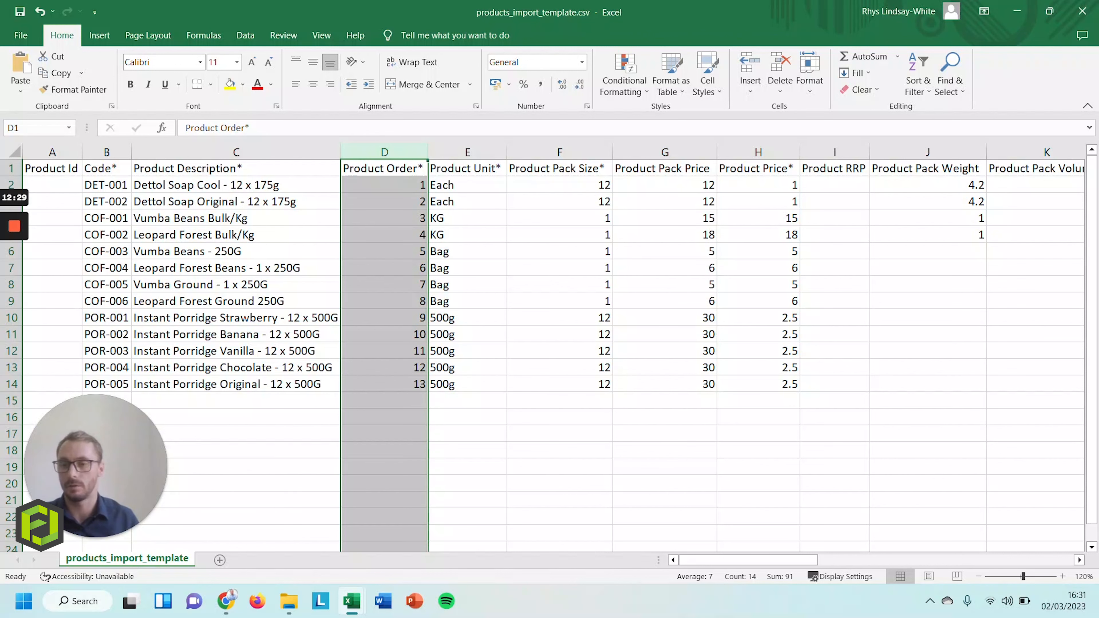
left_click(467, 152)
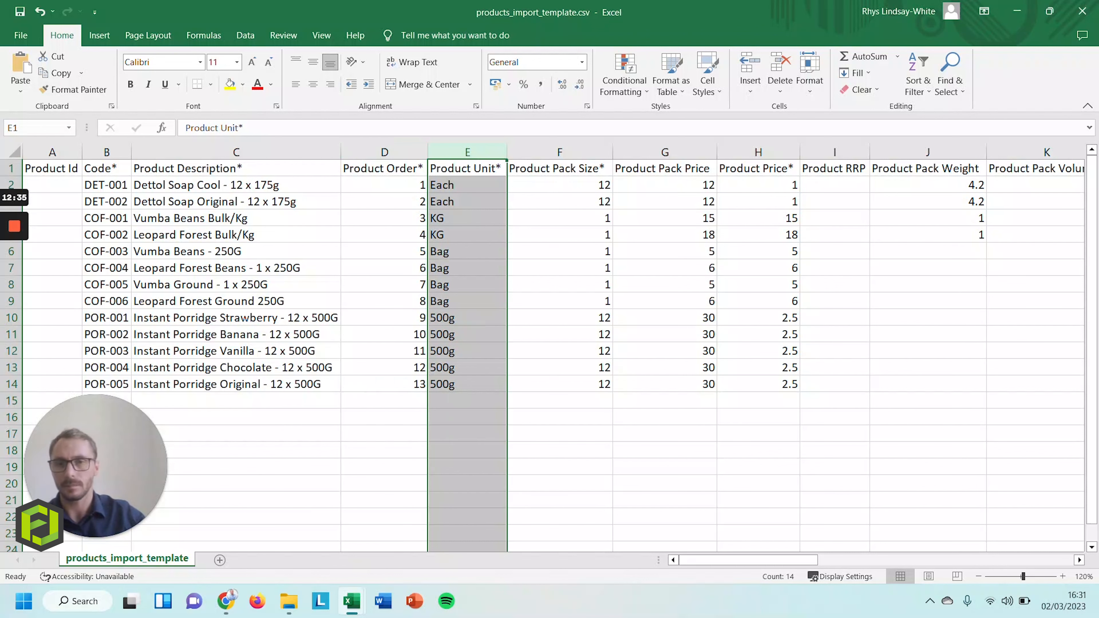
left_click(559, 185)
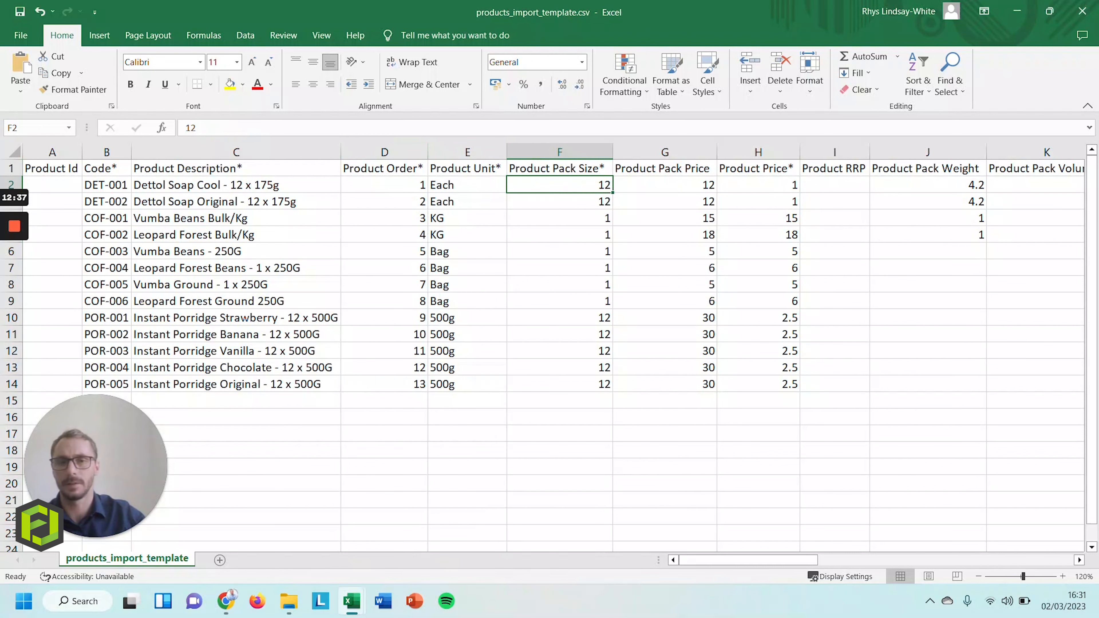
left_click(759, 185)
left_click(665, 185)
left_click(758, 186)
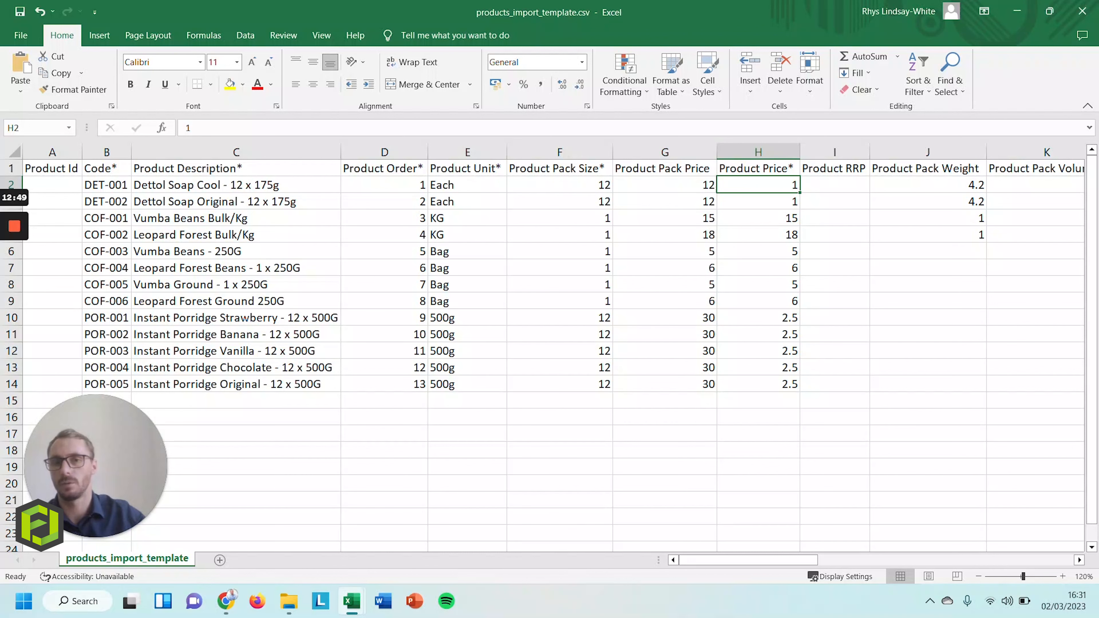
left_click(560, 184)
left_click(559, 152)
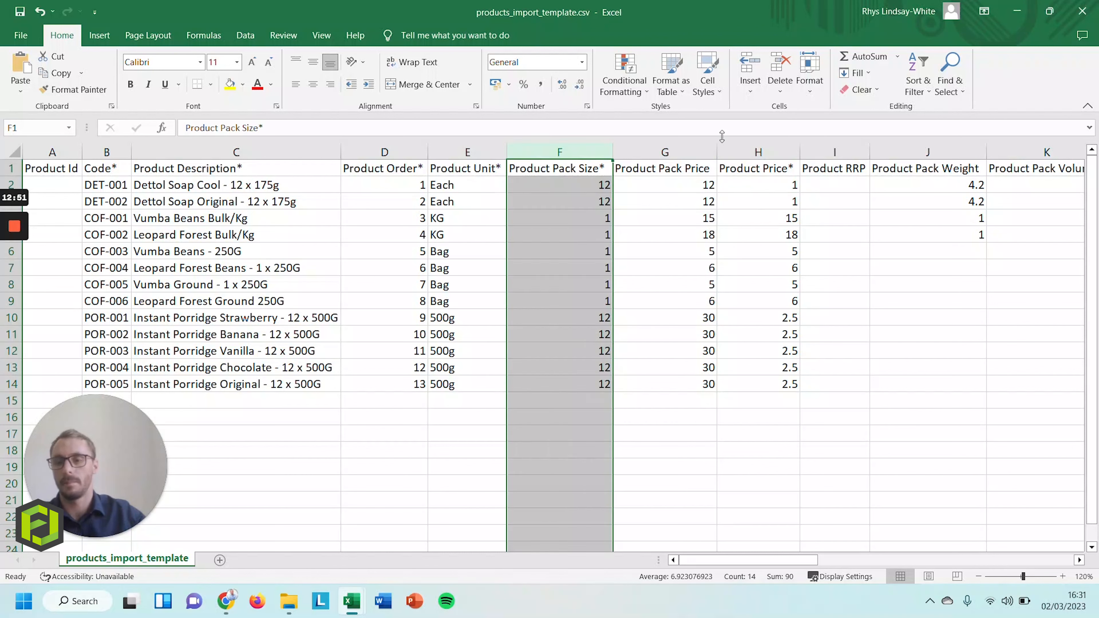
left_click(758, 152, "ctrl")
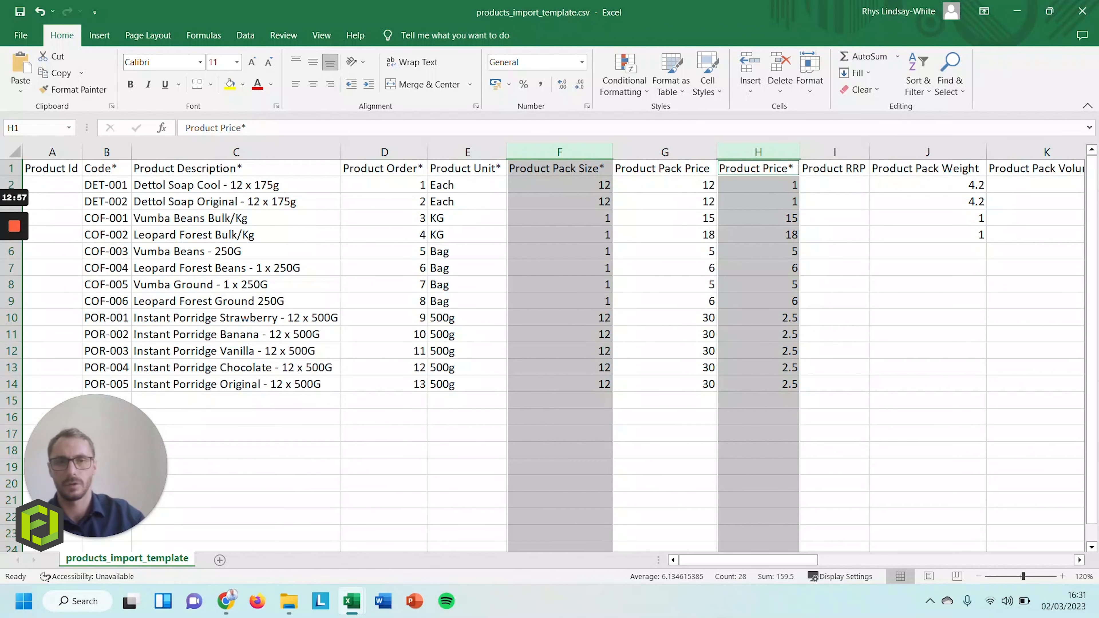
Check the RRP, pack weight 4.2, pack volume 3.2, default category and pack barcode cells
left_click(835, 168)
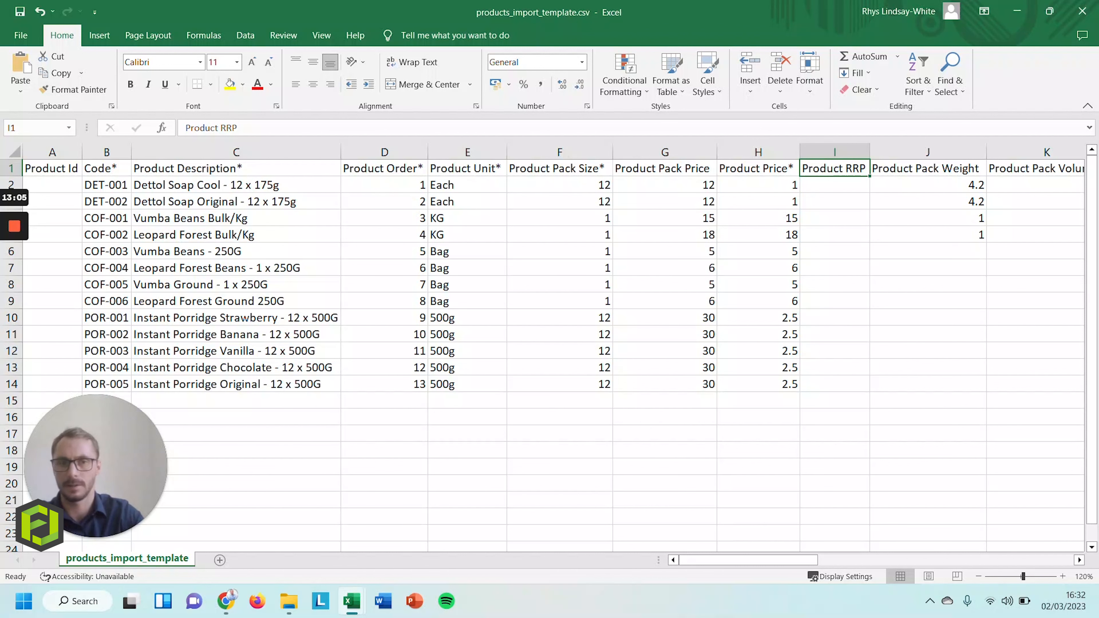
key("Down")
key("Down")
key("Up")
key("Right")
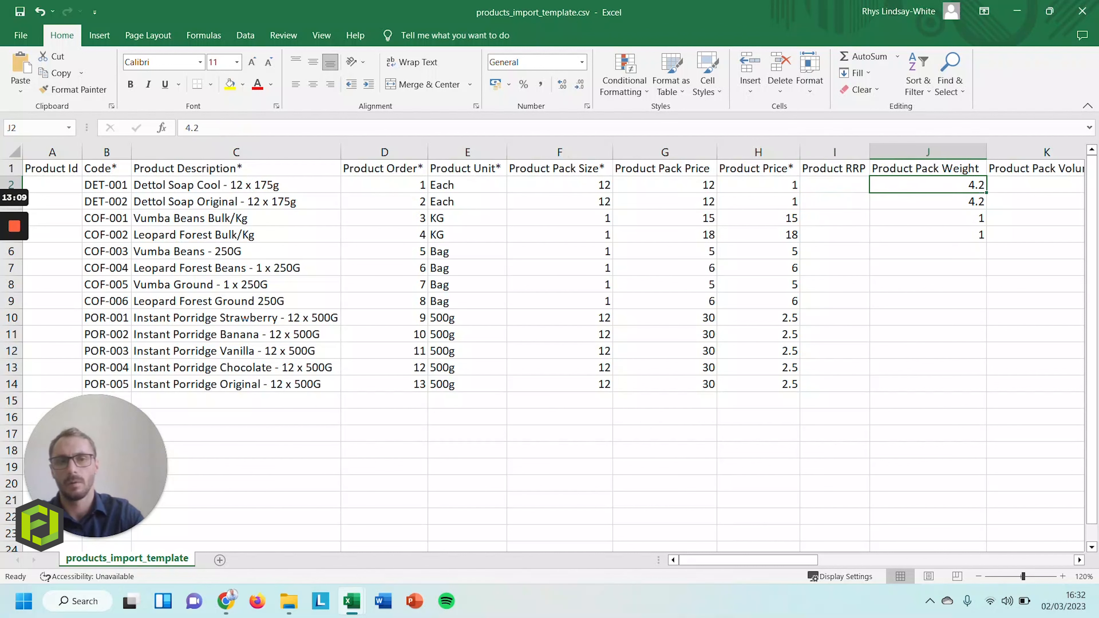
key("Right")
key("Left")
key("Right")
key("Left")
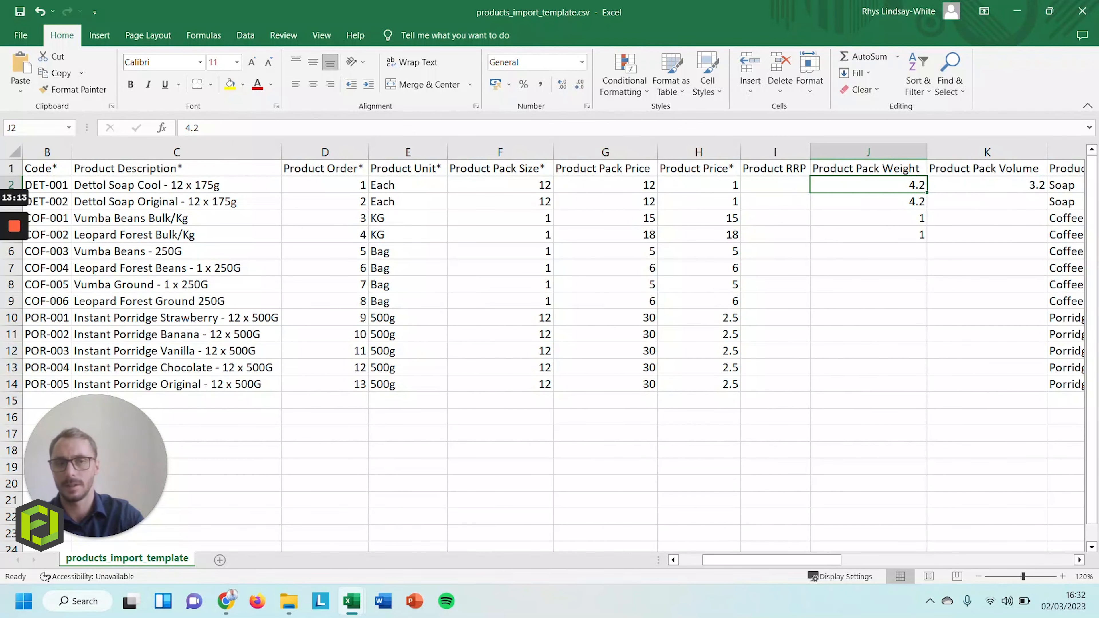
key("Right")
key("Down")
key("Down")
key("Down")
key("Down")
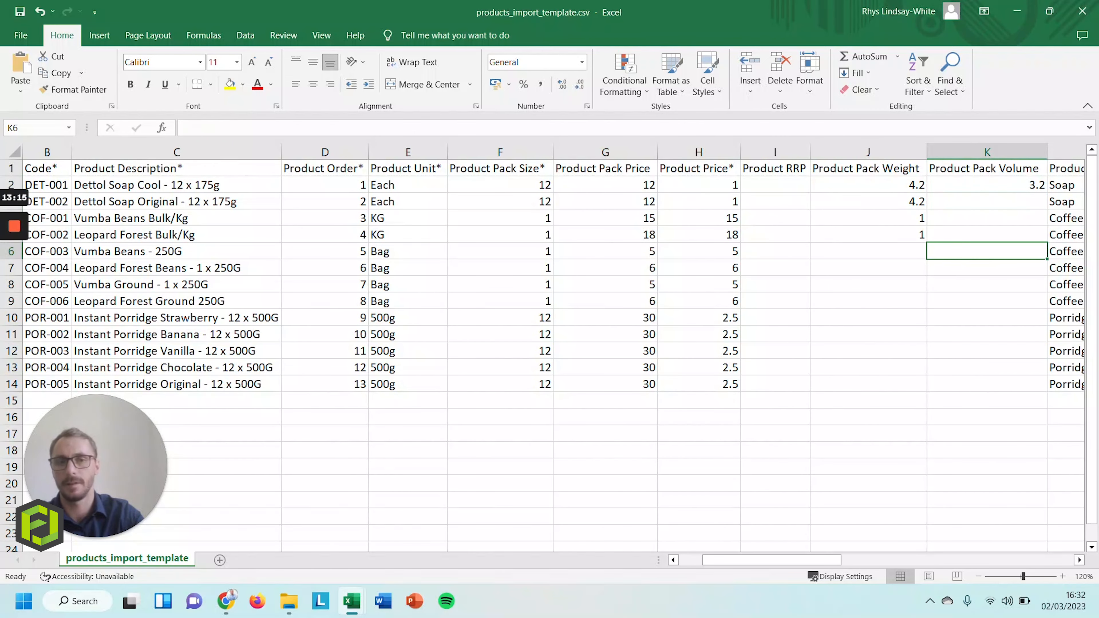
key("Left")
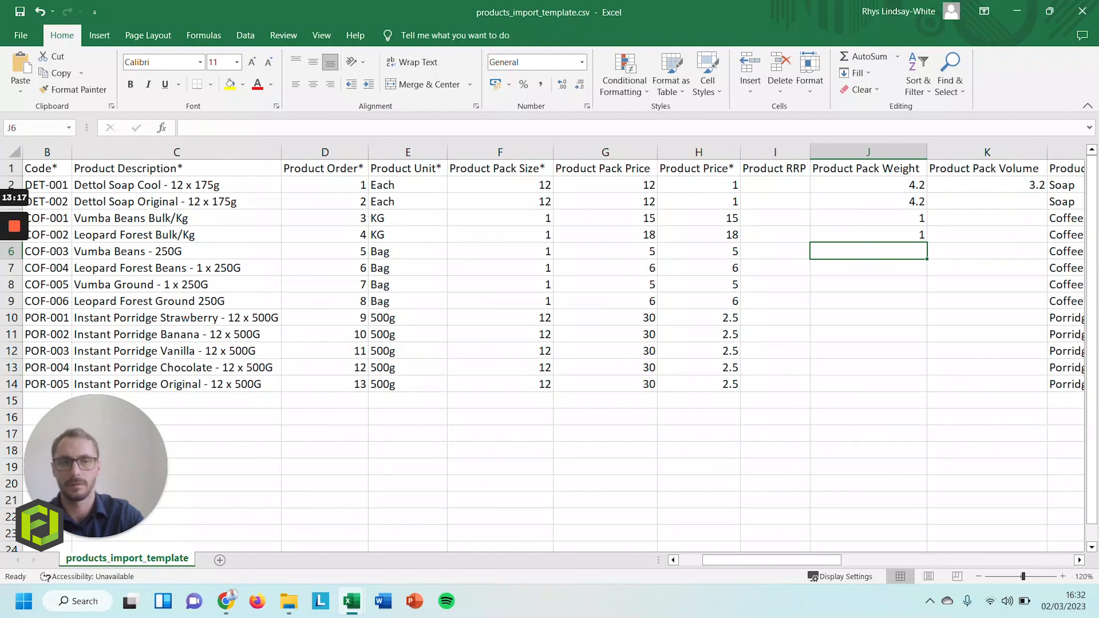
key("Right")
key("Right")
key("Up")
key("Up")
key("Up")
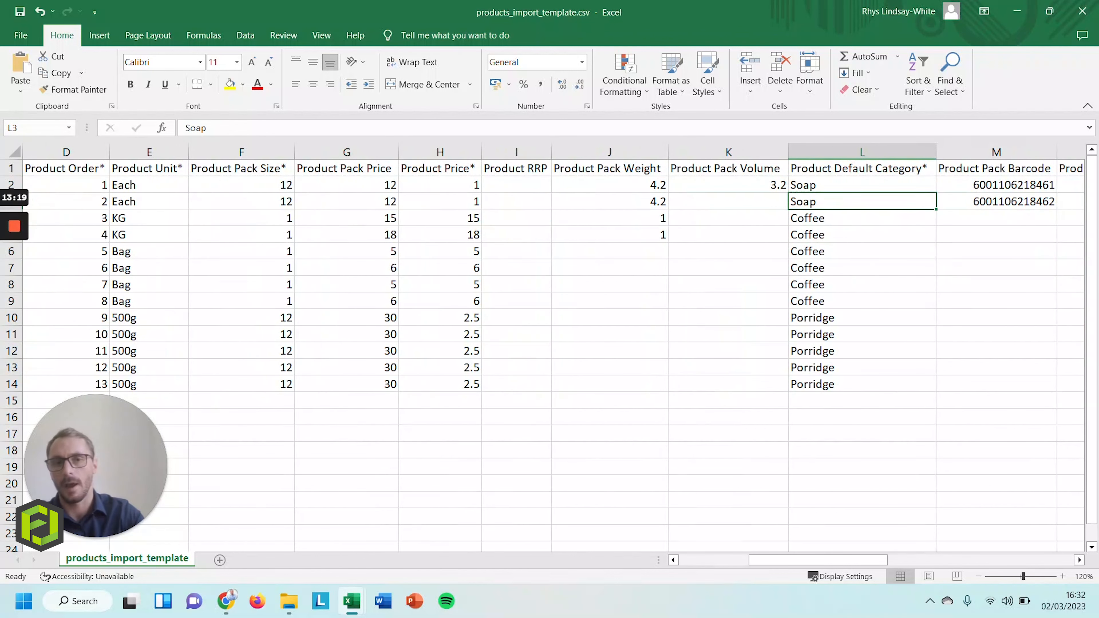
key("Up")
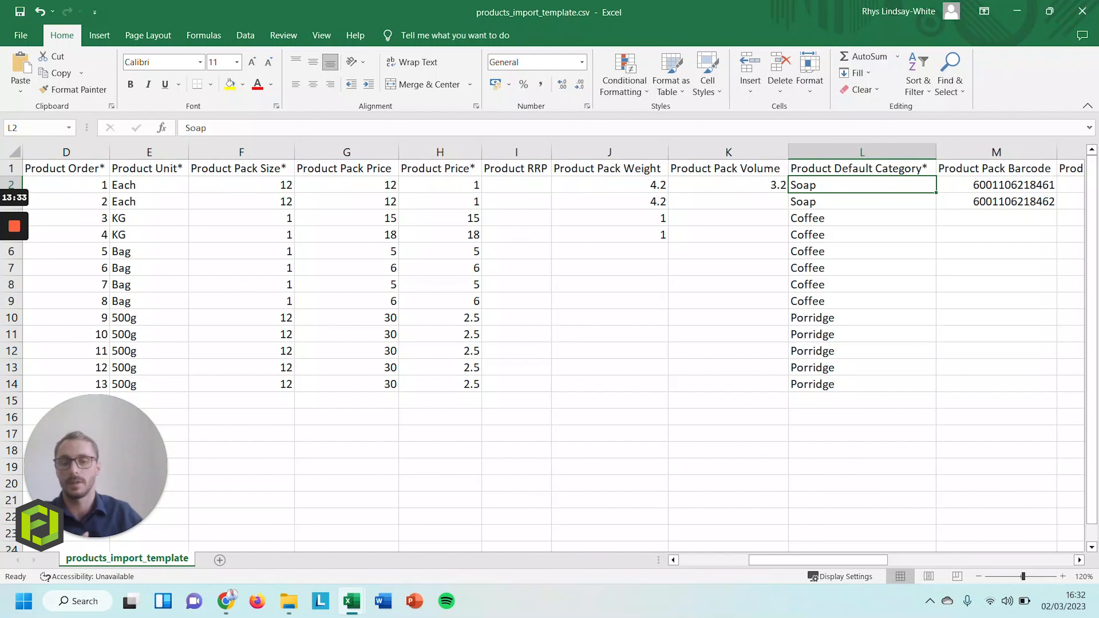
left_click(997, 185)
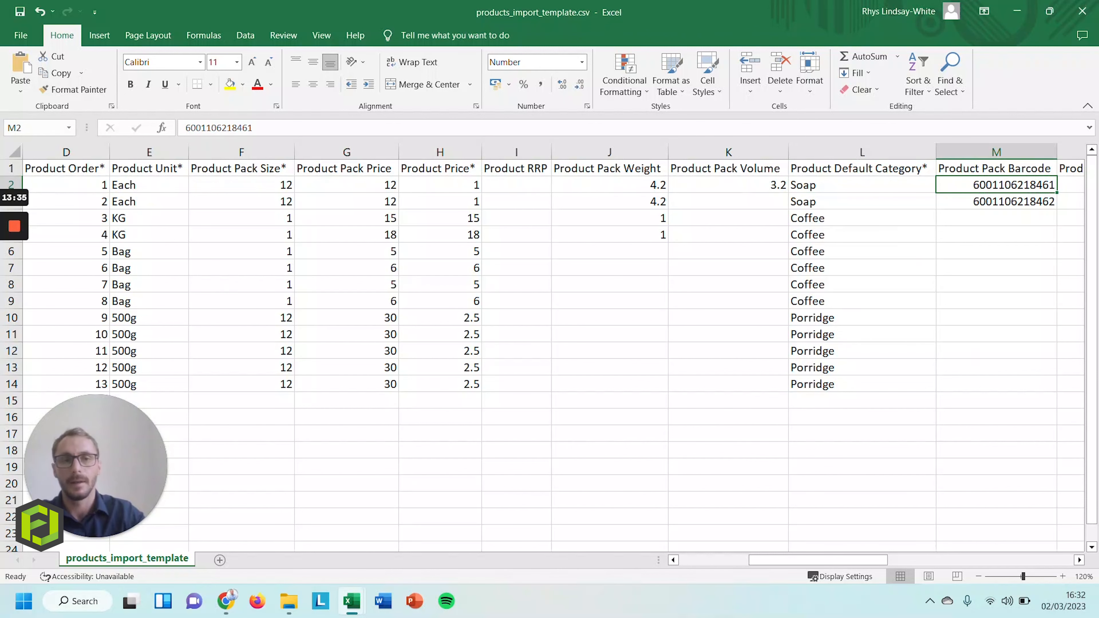
key("Right")
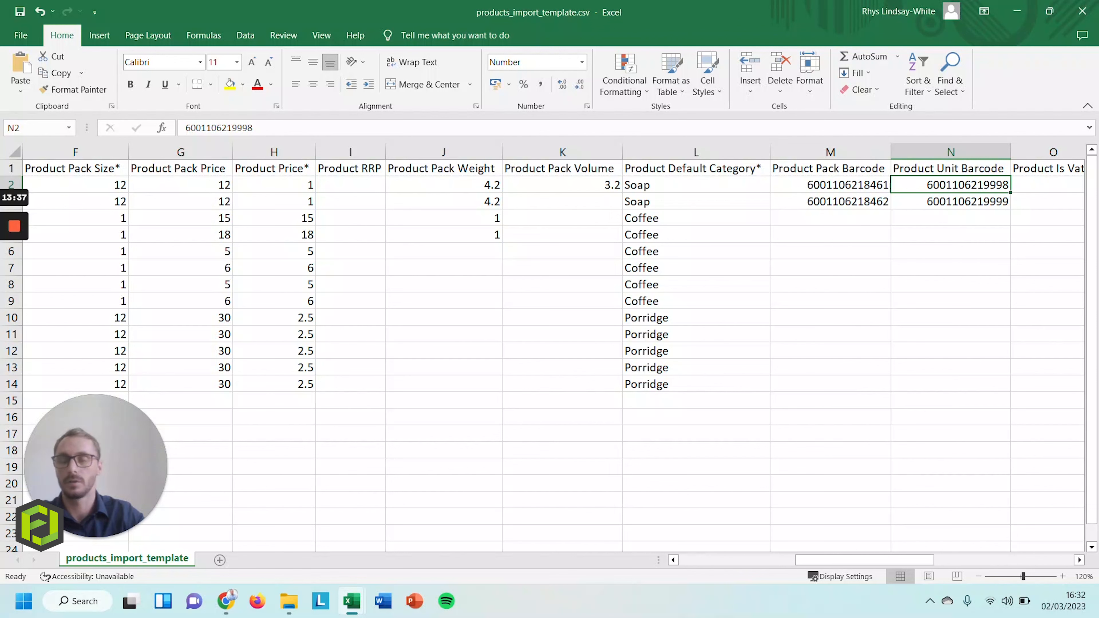
key("Right")
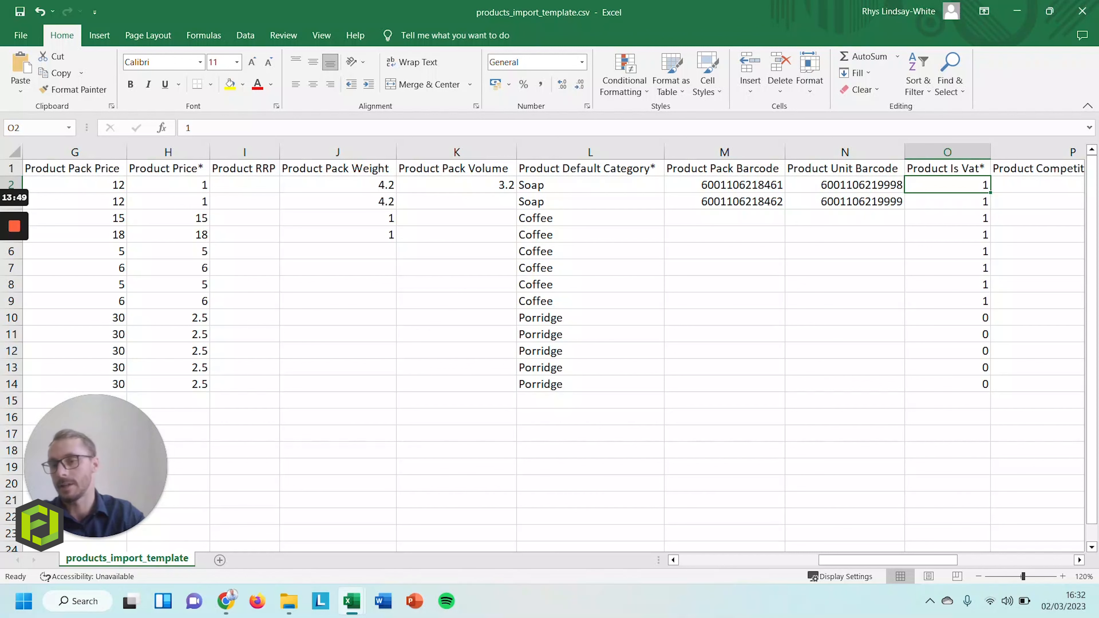
key("Right")
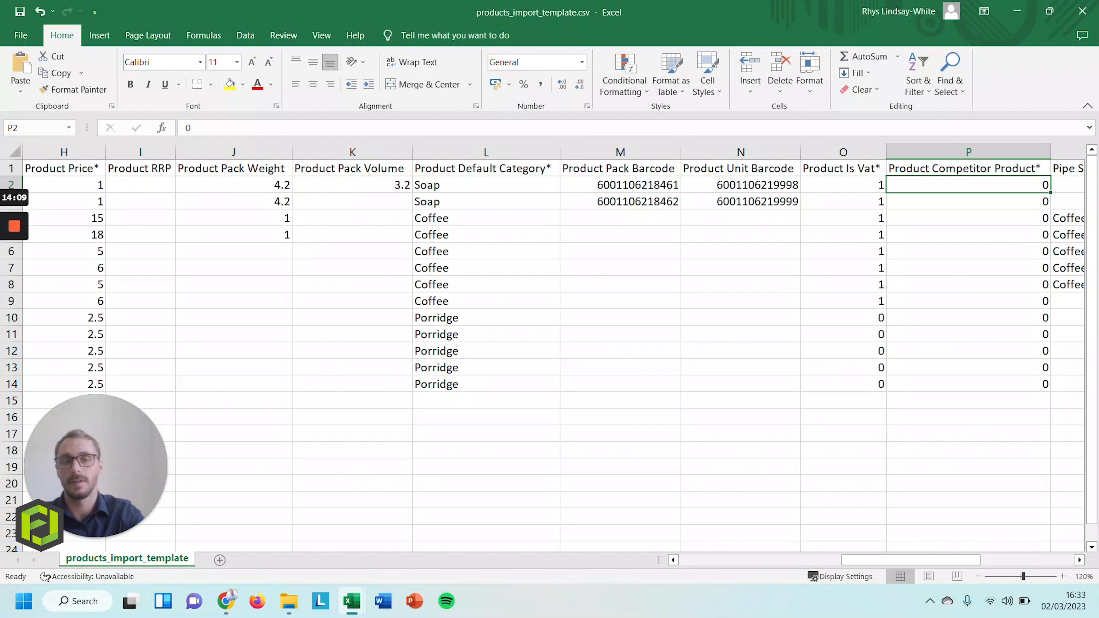
type("1")
key("Return")
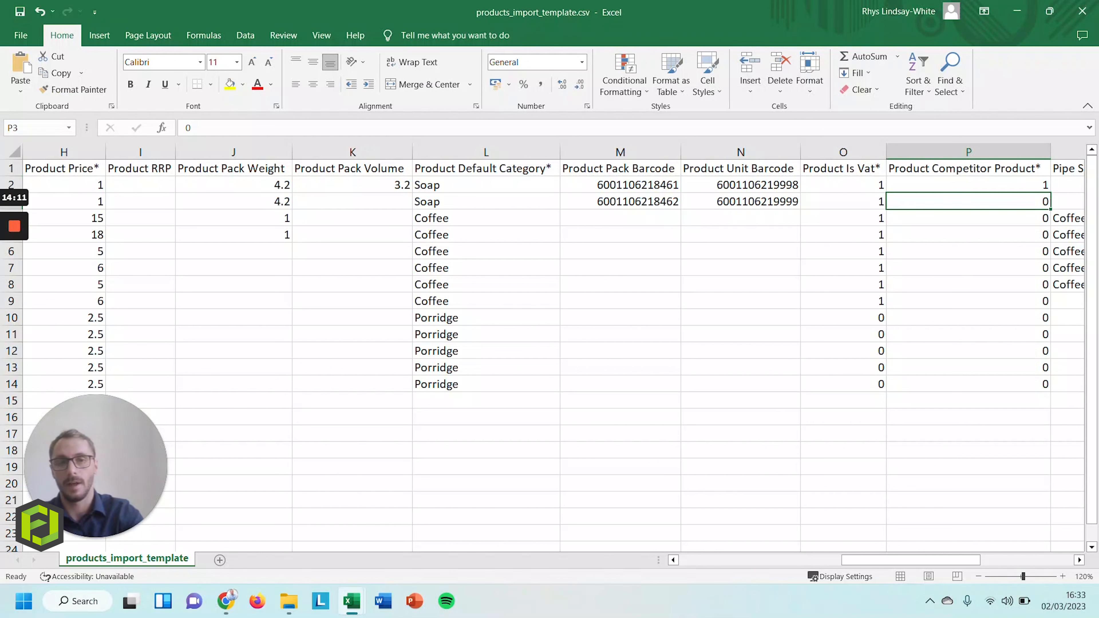
key("Up")
type("0")
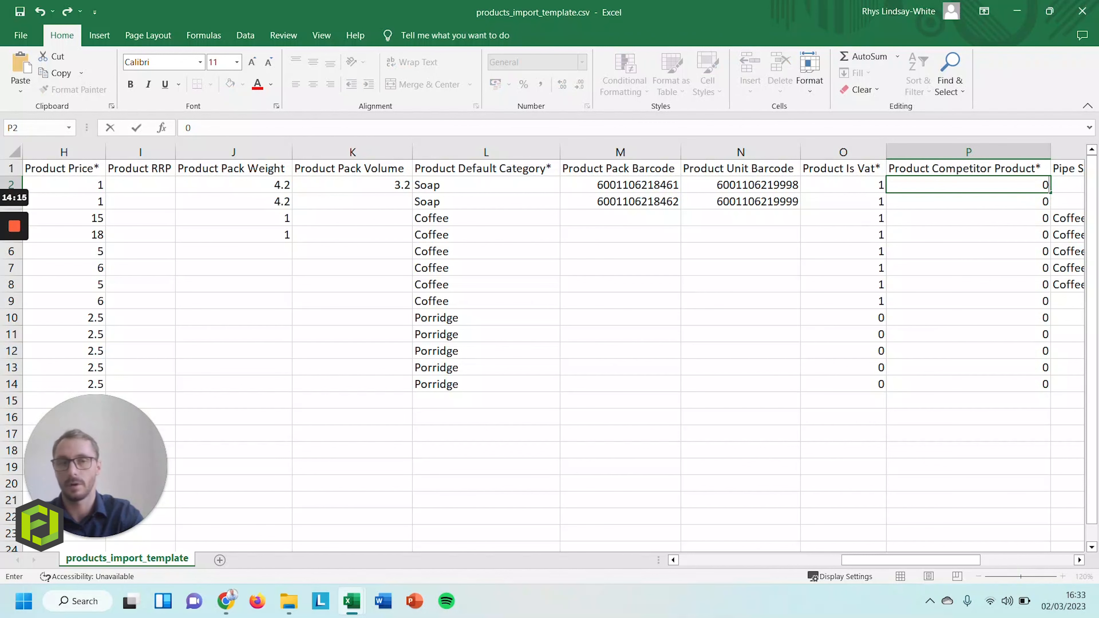
key("Tab")
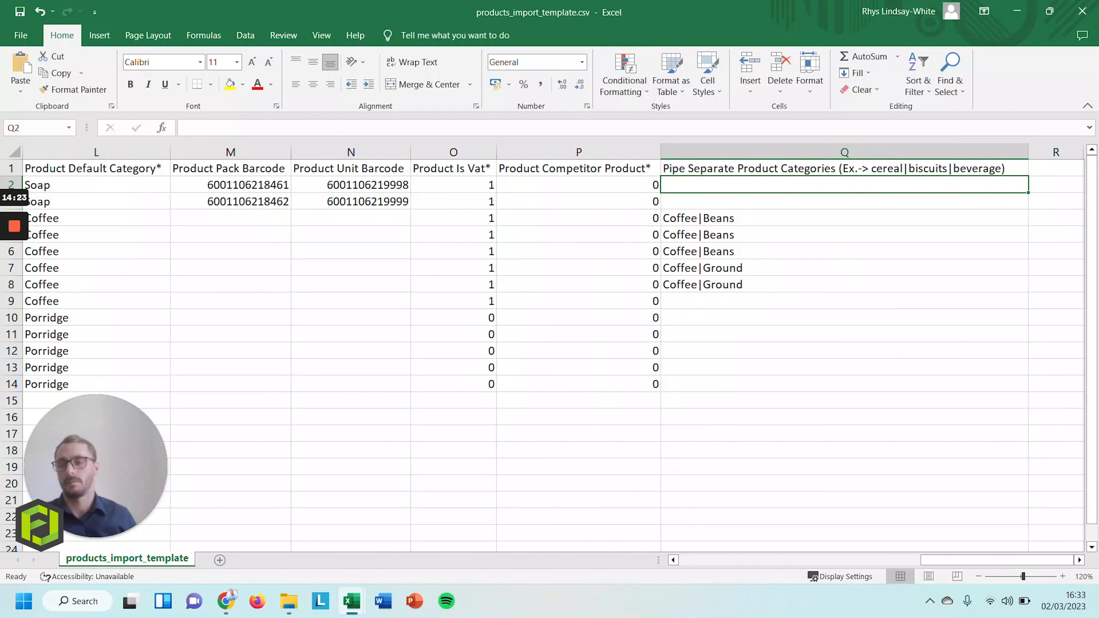
key("Down")
key("Down")
key("Down")
key("Up")
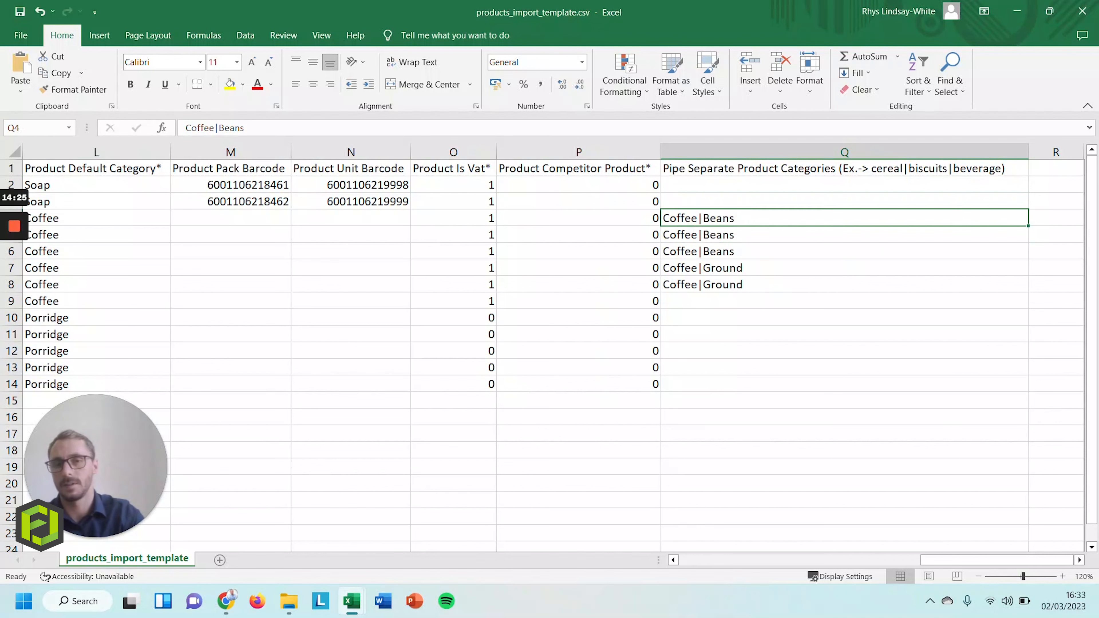
key("Down")
key("Down")
key("Down")
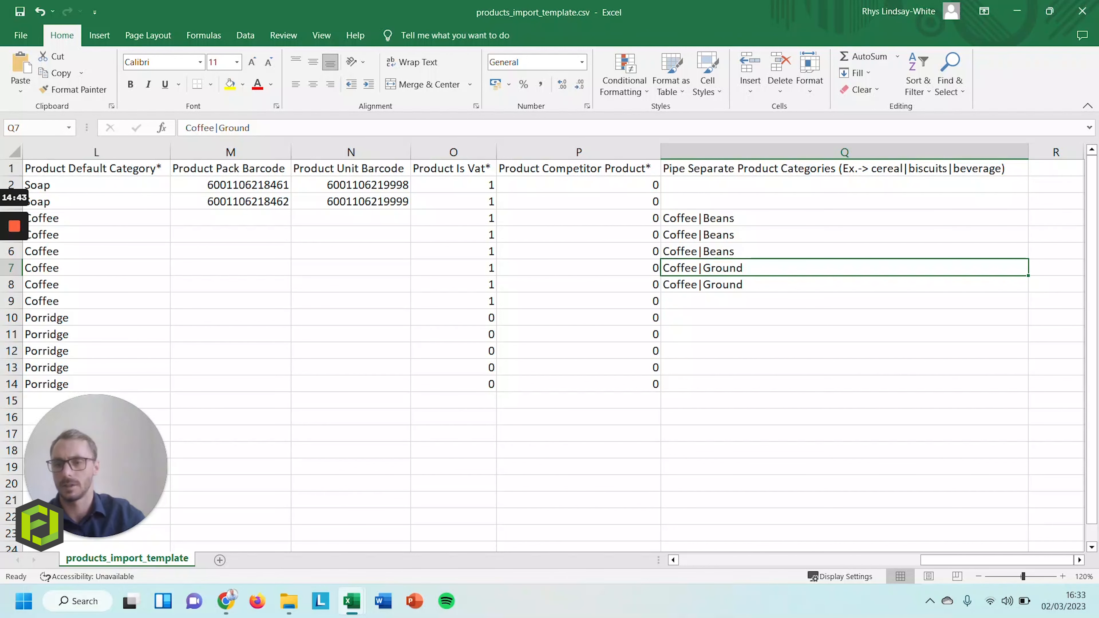
left_click_drag(959, 563, 701, 564)
Save products_import_template.csv, keeping CSV format, and switch back to Chrome
left_click(20, 13)
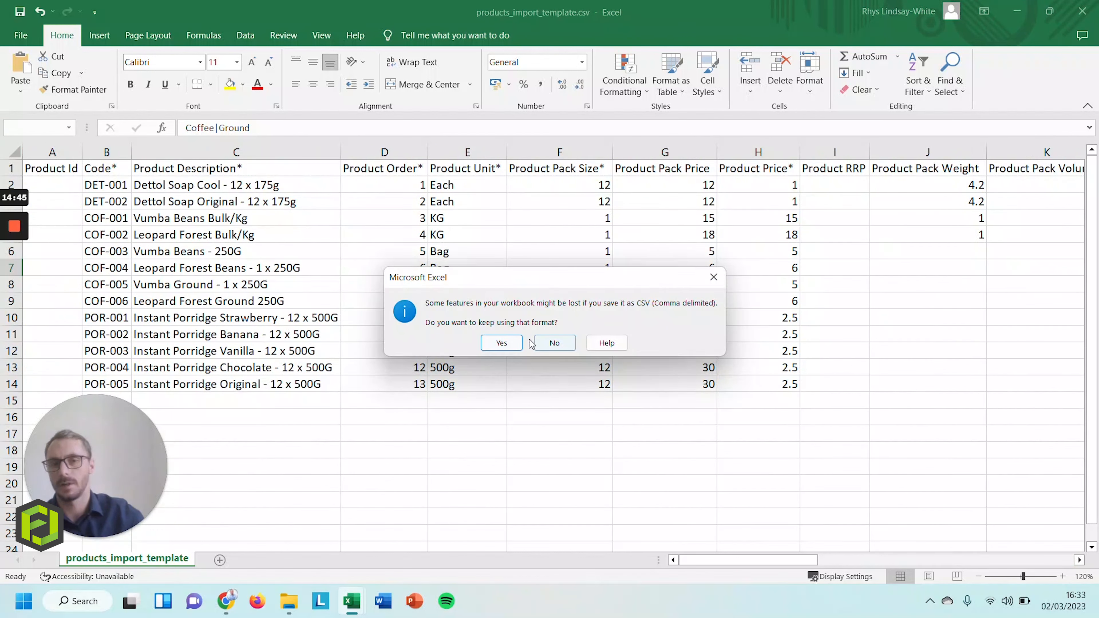
left_click(519, 343)
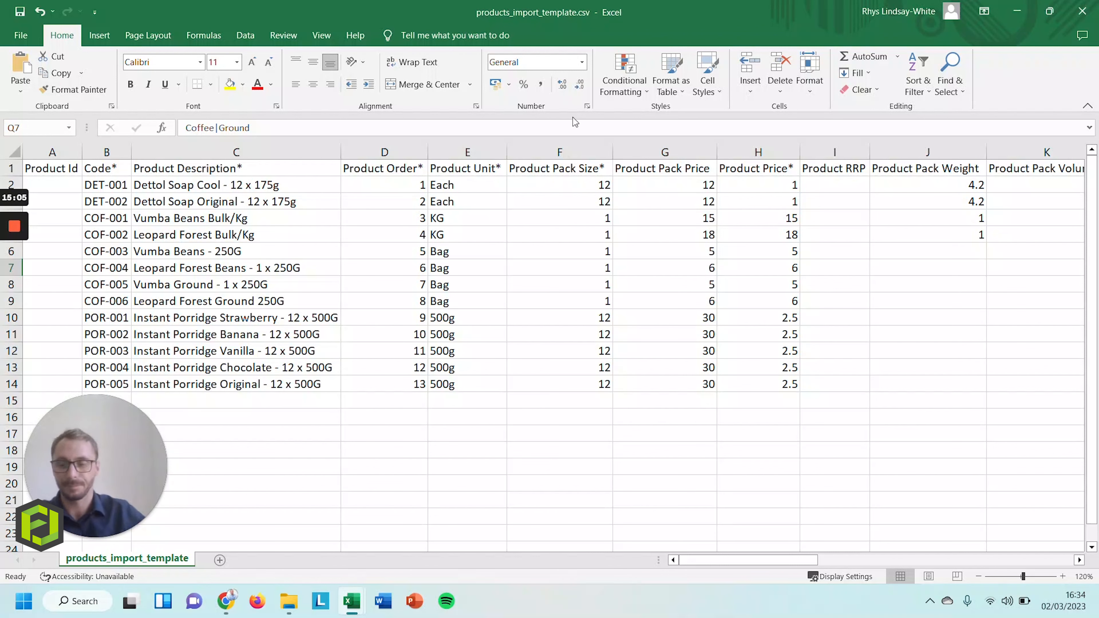
key("alt+Tab")
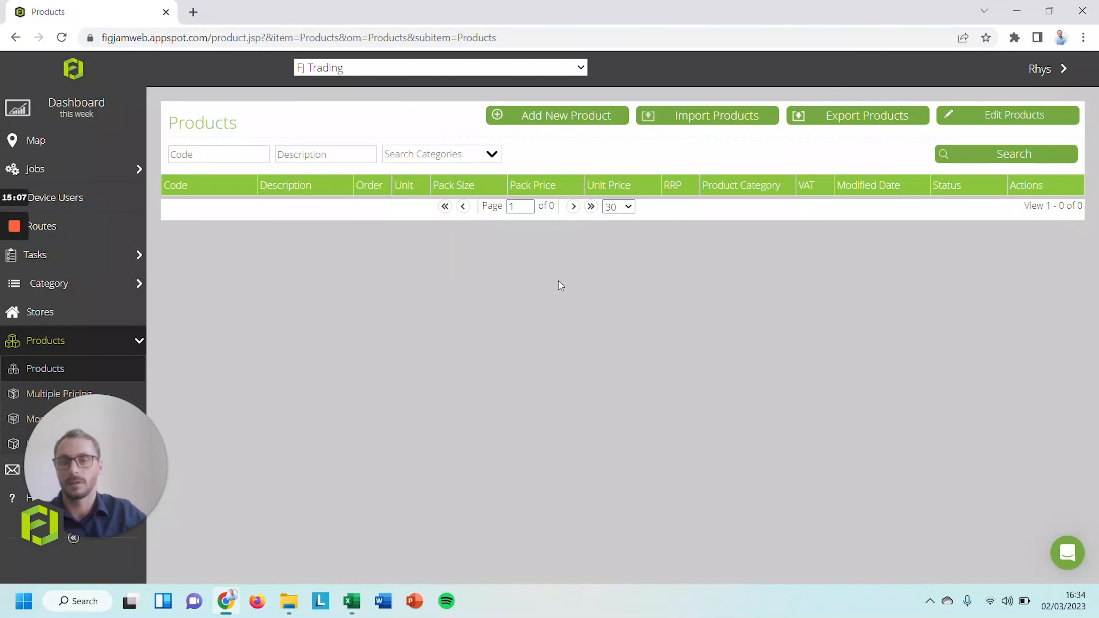
Import products_import_template.csv with UTF-8 encoding
left_click(749, 121)
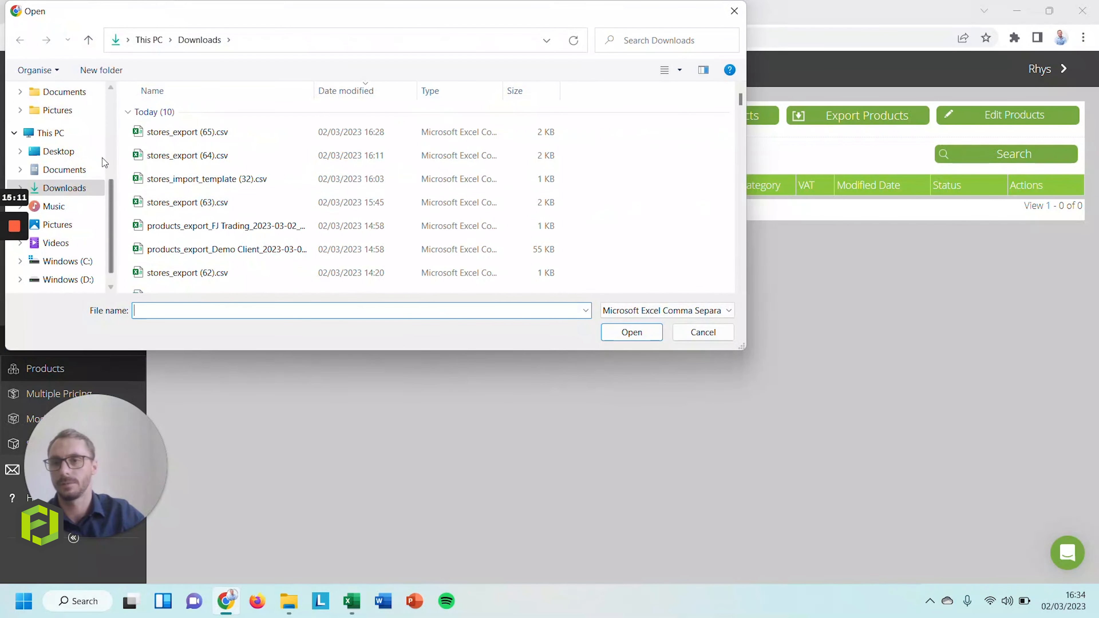
scroll(104, 163, "up", 3)
left_click(65, 110)
left_click(218, 114)
left_click(627, 332)
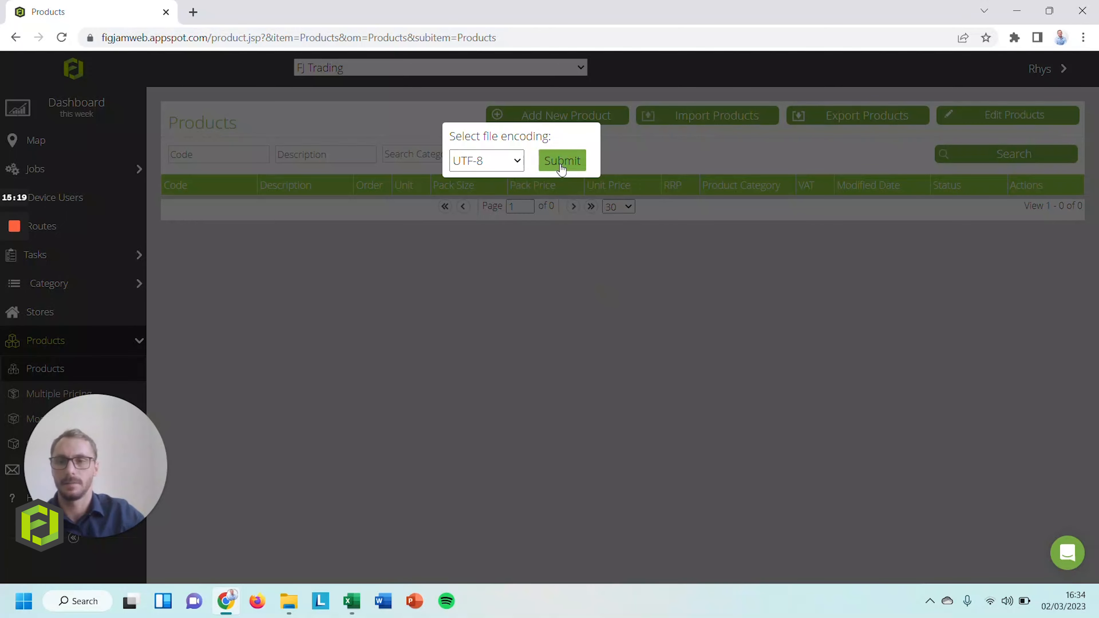
left_click(562, 168)
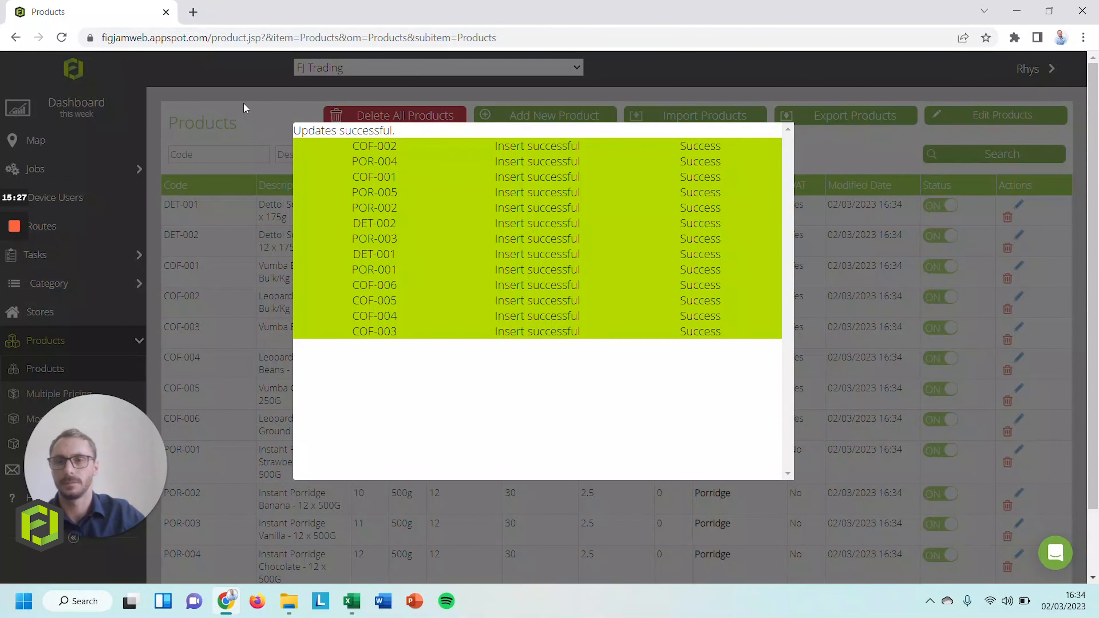
Close the import summary, check the 13 imported products, and start adding a new product
left_click(265, 129)
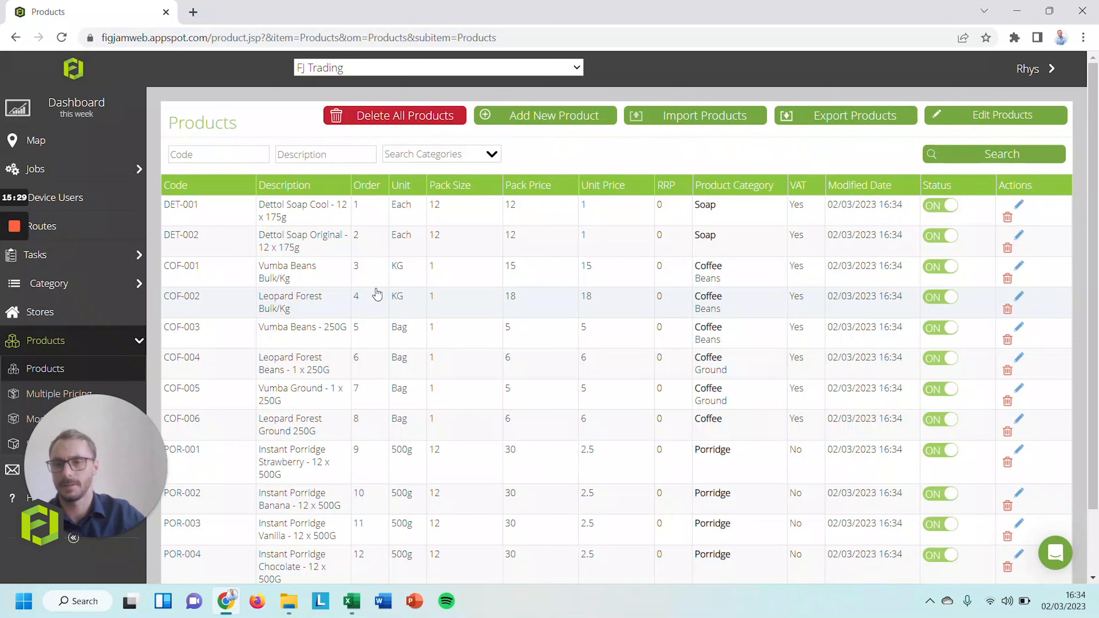
scroll(670, 346, "down", 3)
scroll(672, 353, "up", 3)
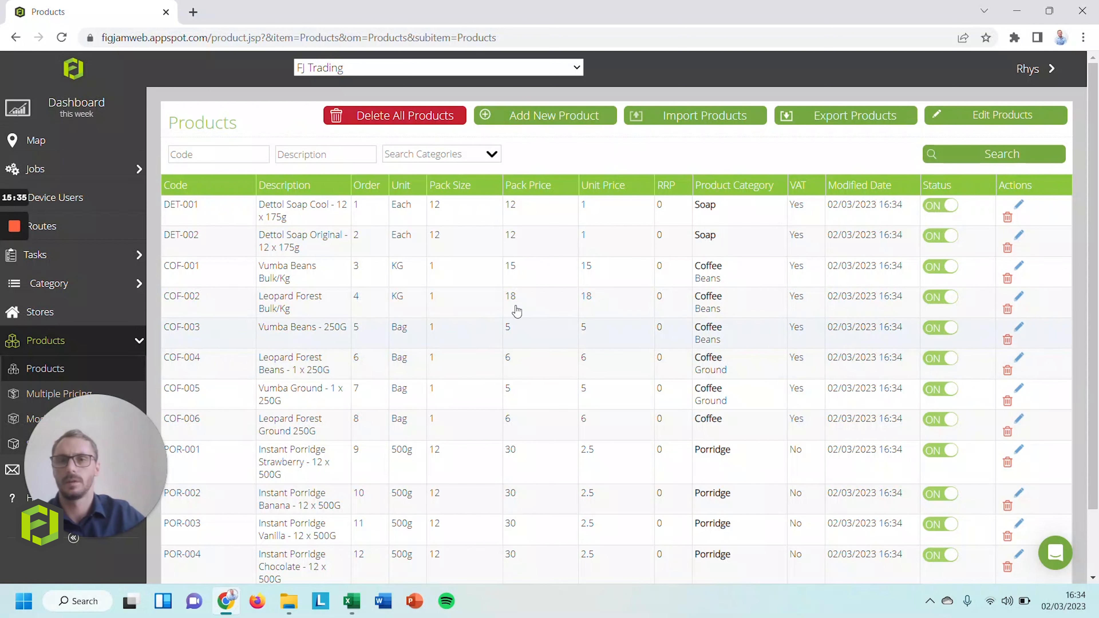
left_click(563, 118)
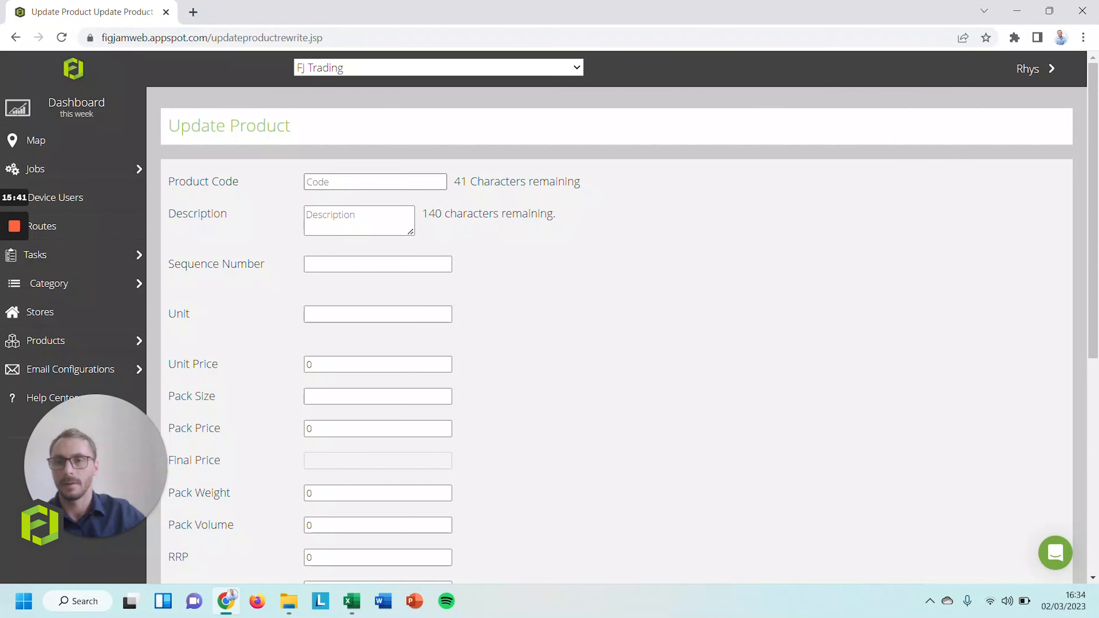
Enter product code AAA-001, description 'Soap - 12 x 175g', sequence 1 and unit Pack
left_click(373, 184)
key("Caps_Lock")
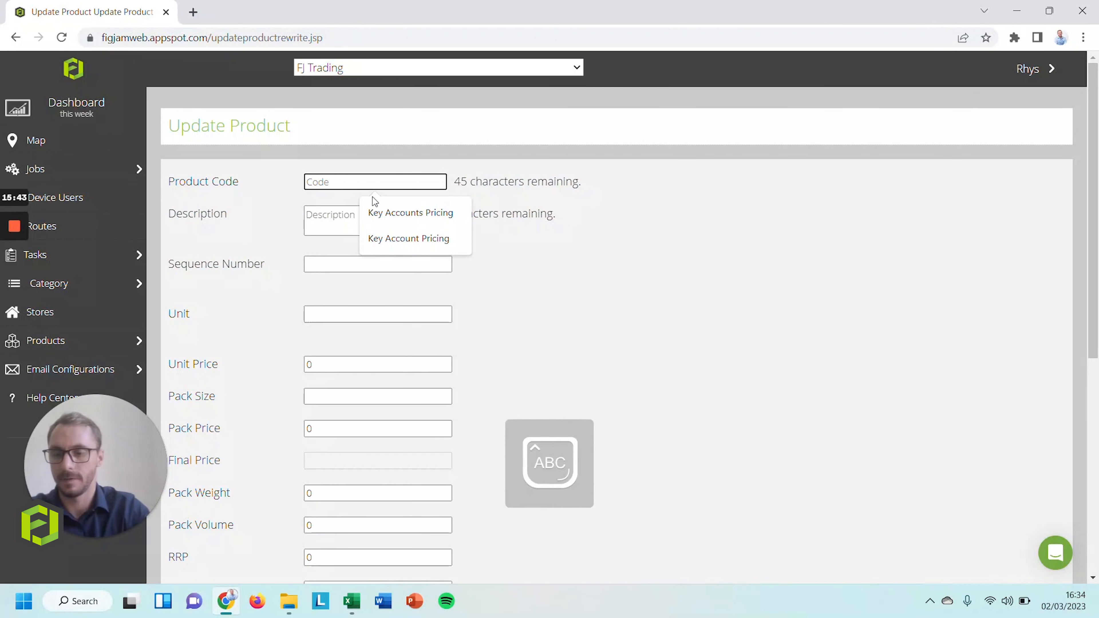
type("AAA-001")
key("Tab")
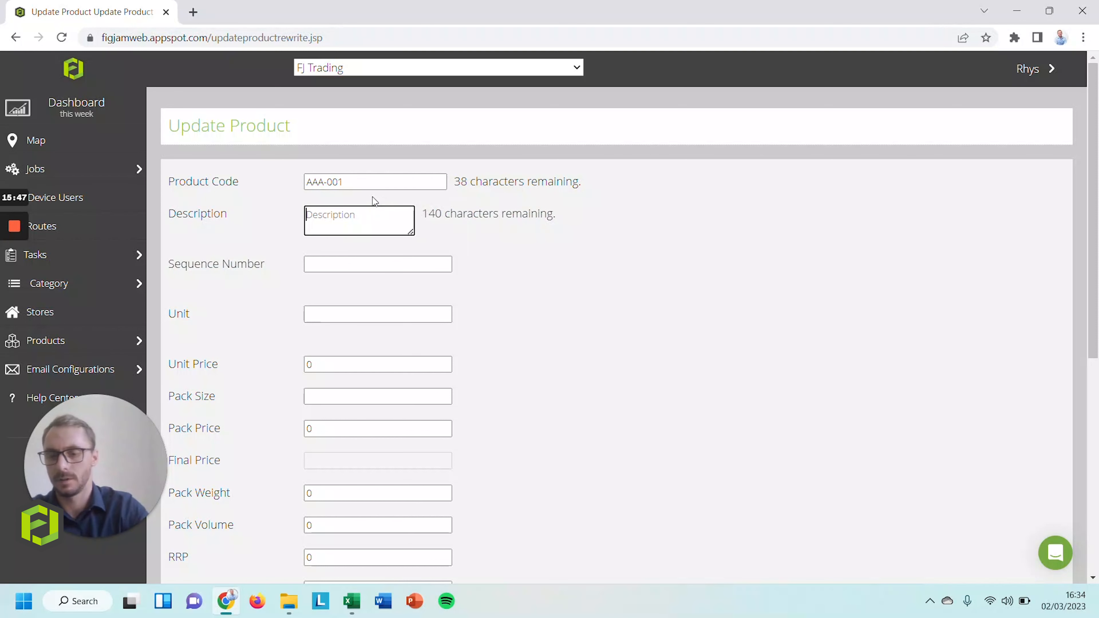
type("sO")
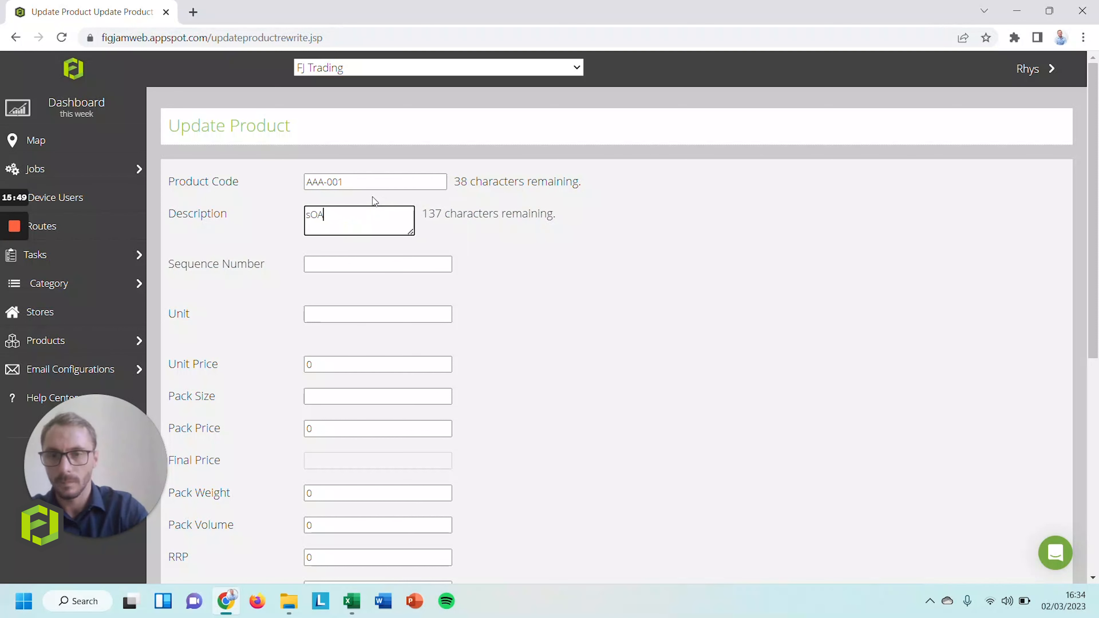
key("BackSpace")
key("BackSpace")
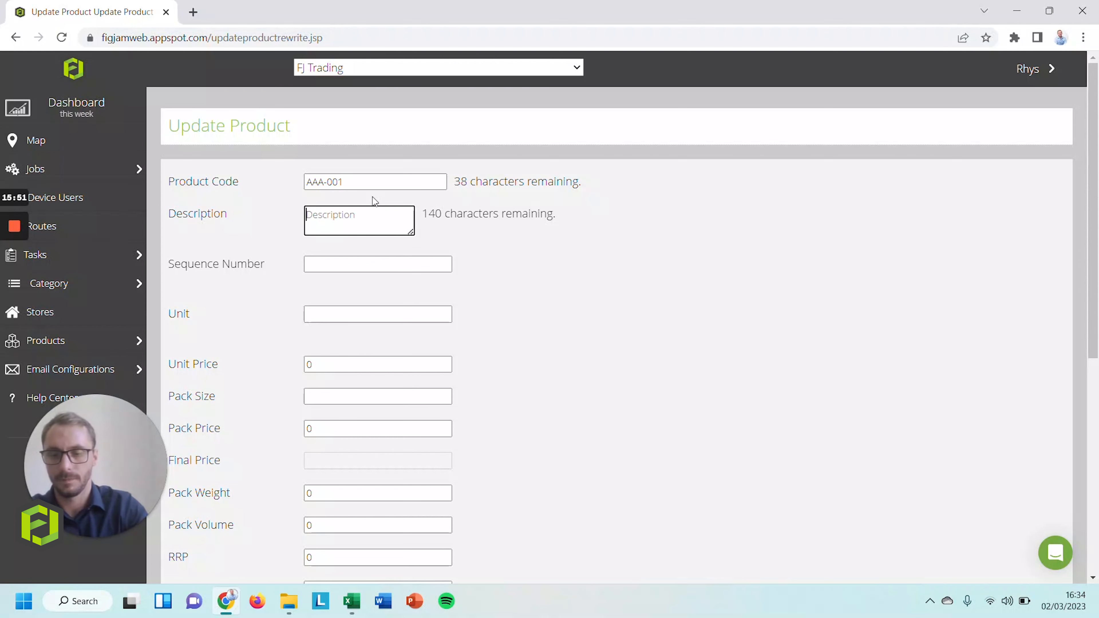
key("Caps_Lock")
type("Soap - ")
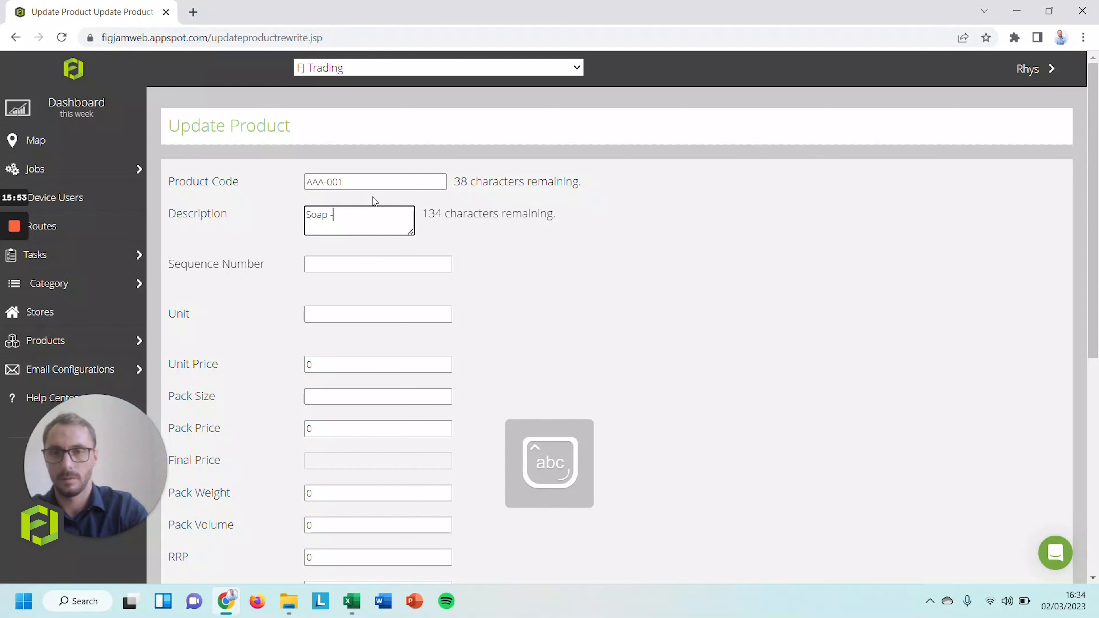
type("12")
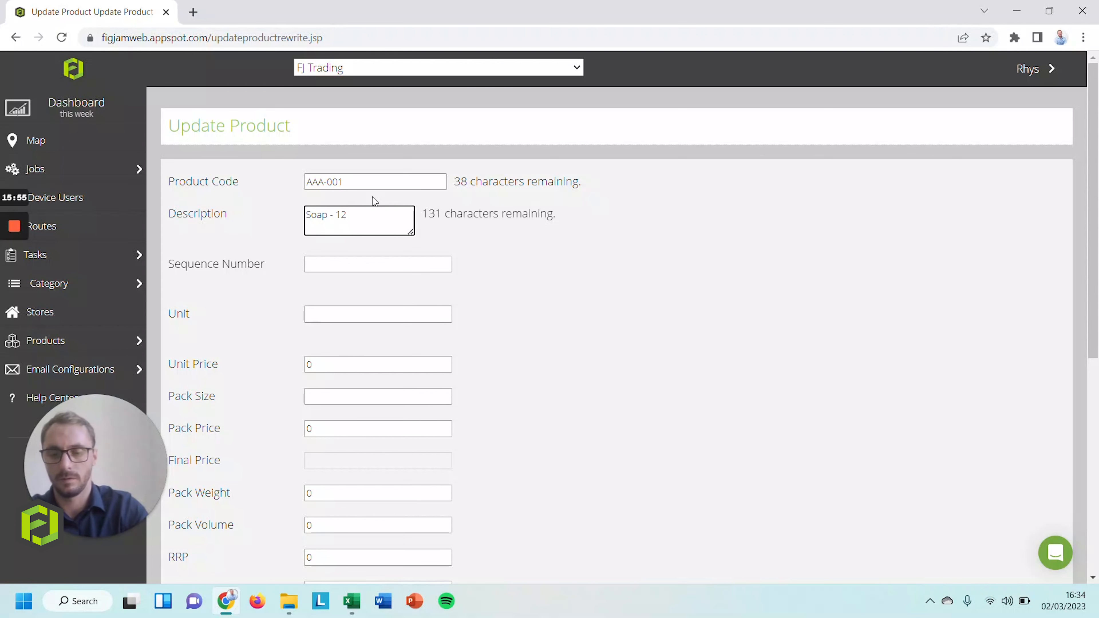
type(" x 175g")
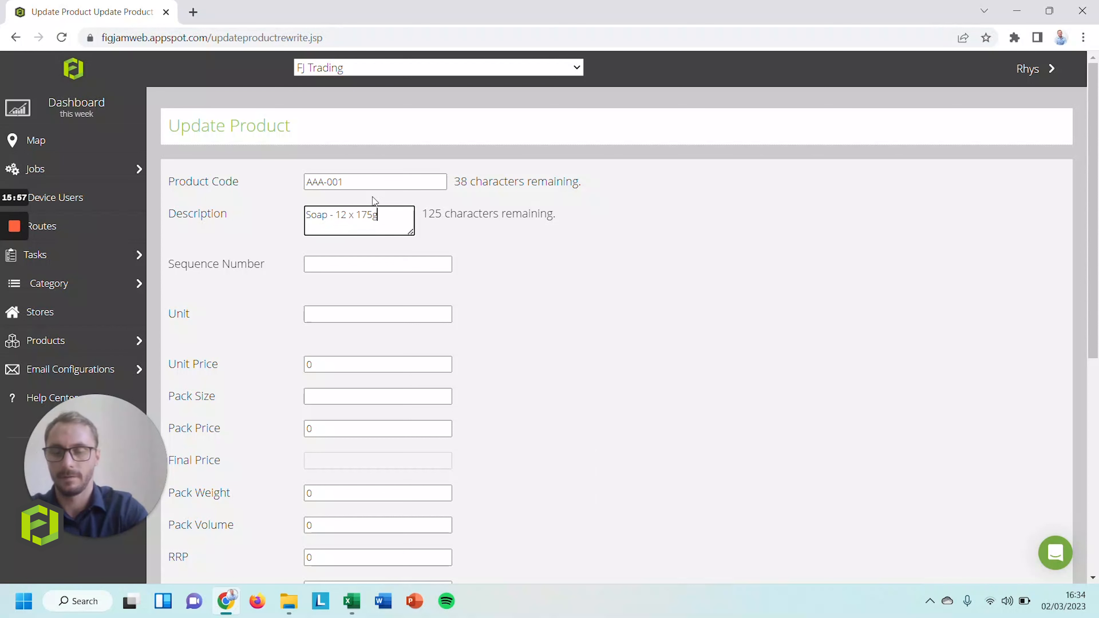
key("Tab")
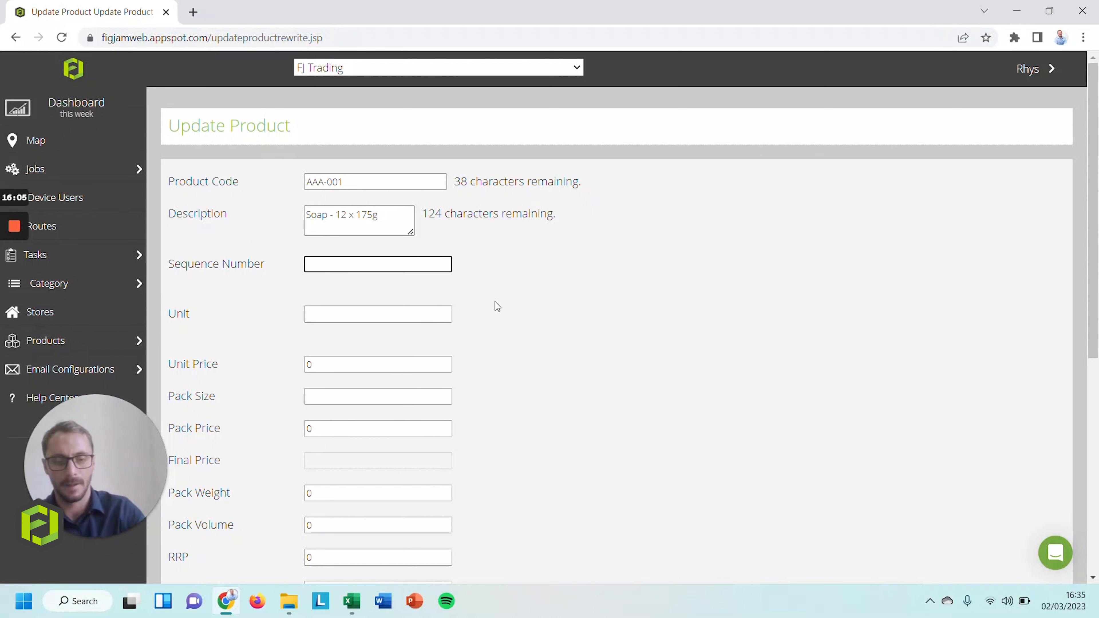
type("12")
key("BackSpace")
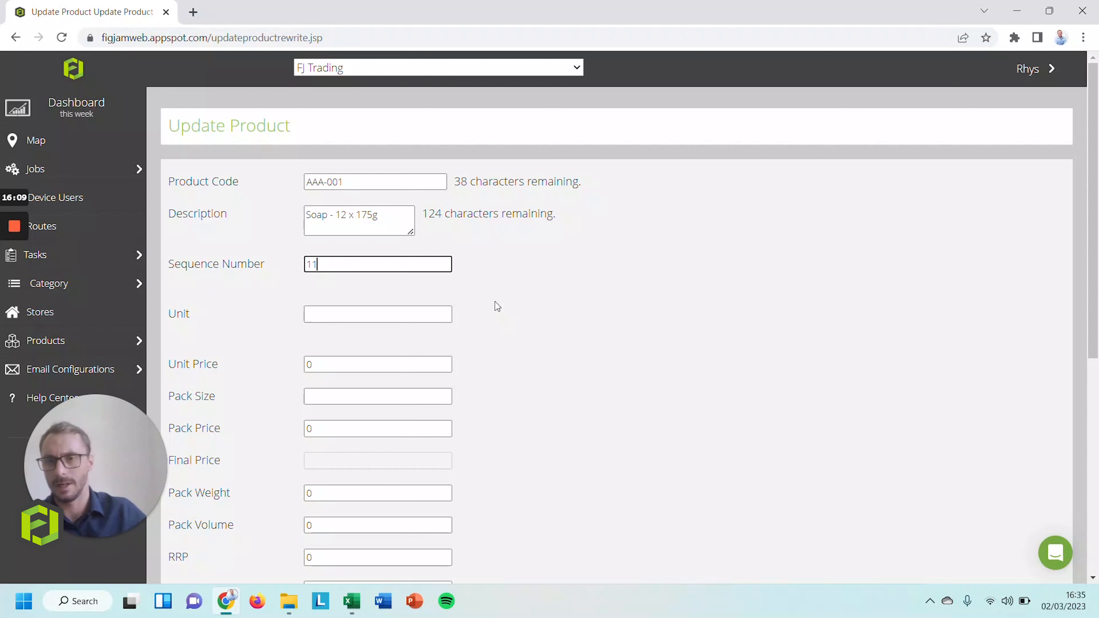
key("Tab")
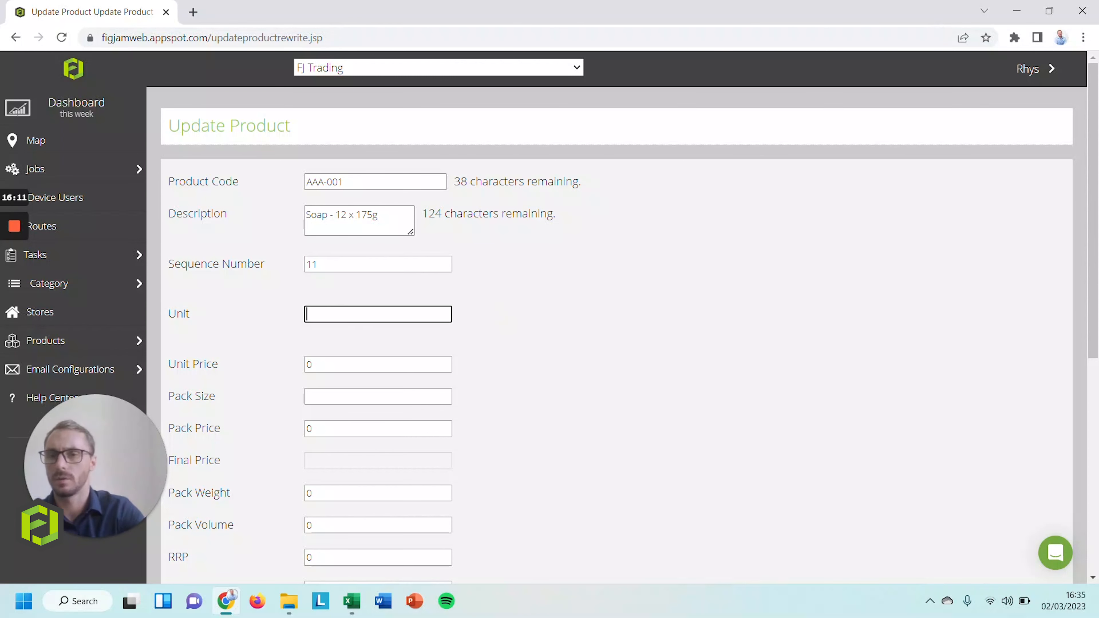
type("Pack")
Set unit price 2, pack size 12, pack price 24 and leave pack weight at 0
scroll(360, 338, "down", 3)
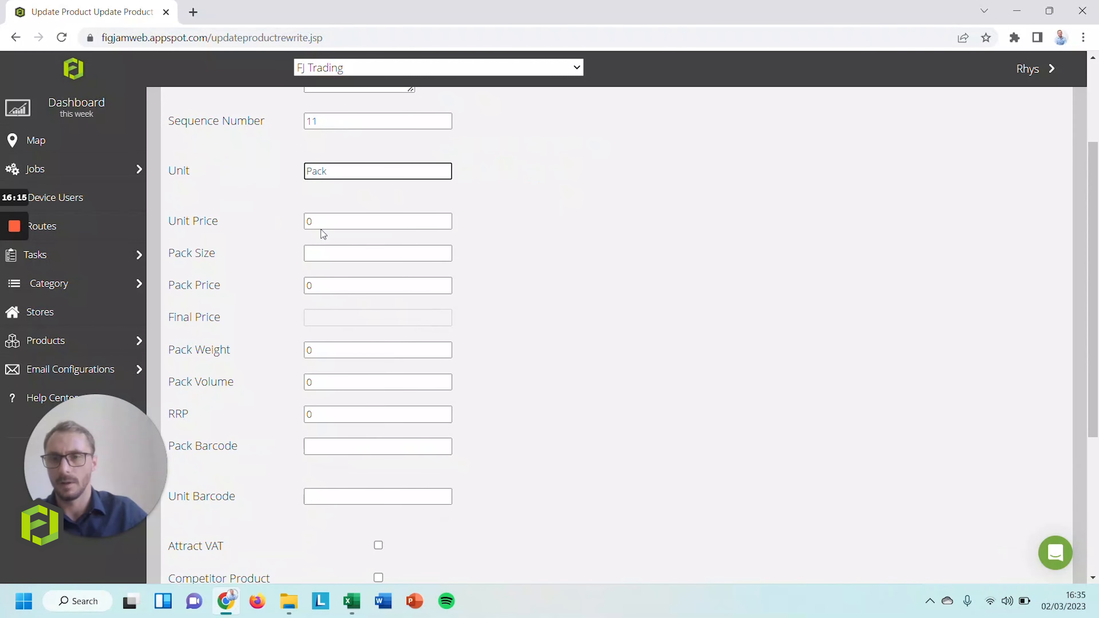
key("Tab")
type("2")
key("Tab")
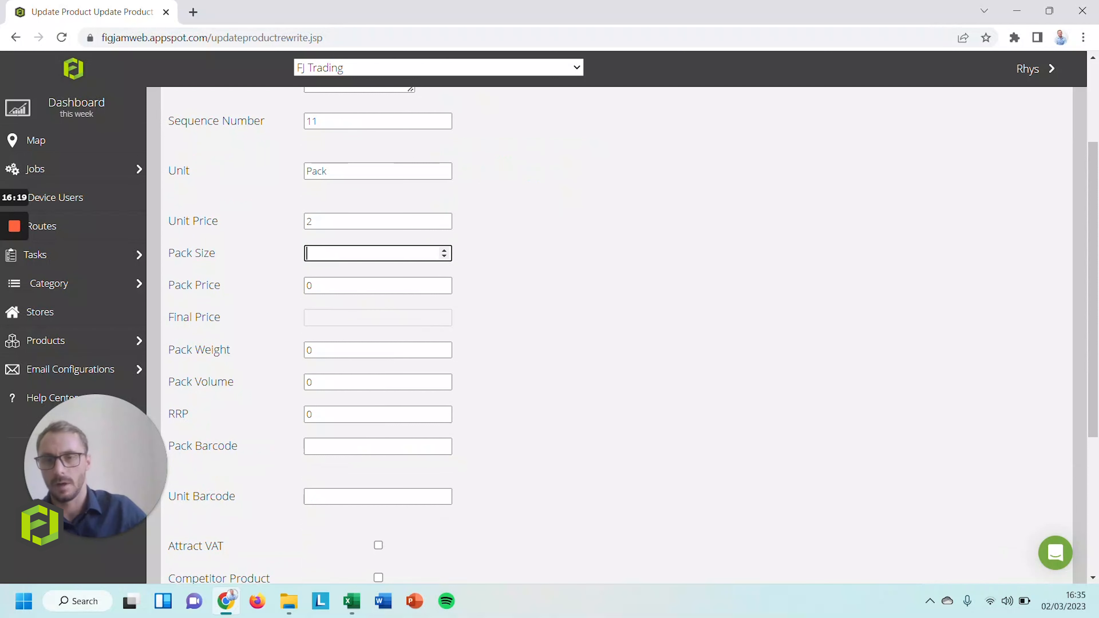
type("12")
left_click(334, 317)
left_click(306, 285)
type("24")
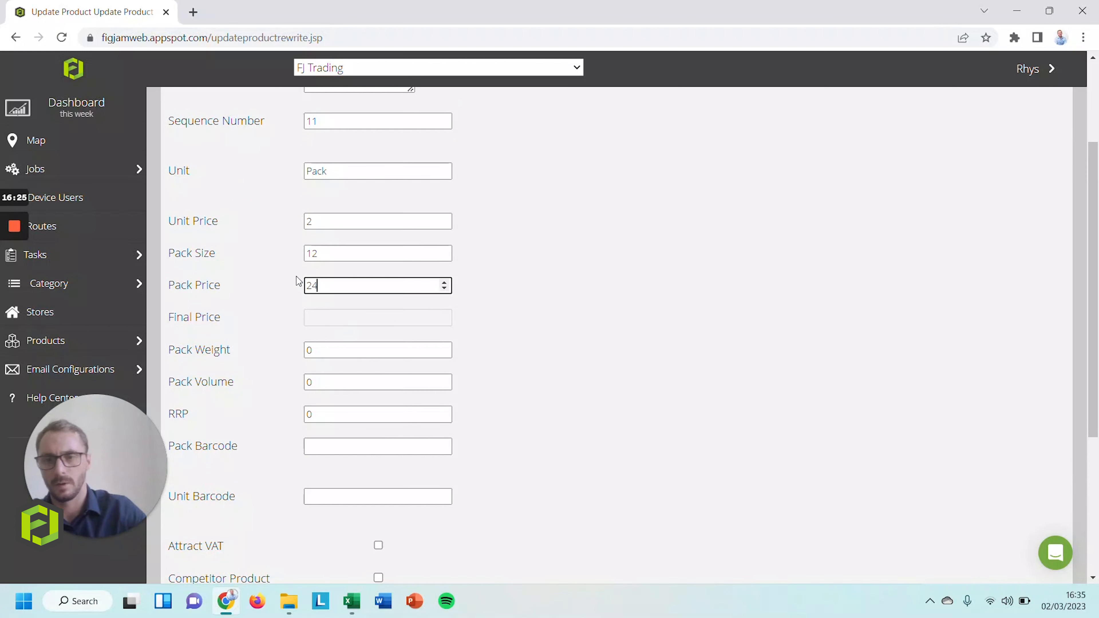
scroll(341, 319, "down", 1)
left_click(442, 277)
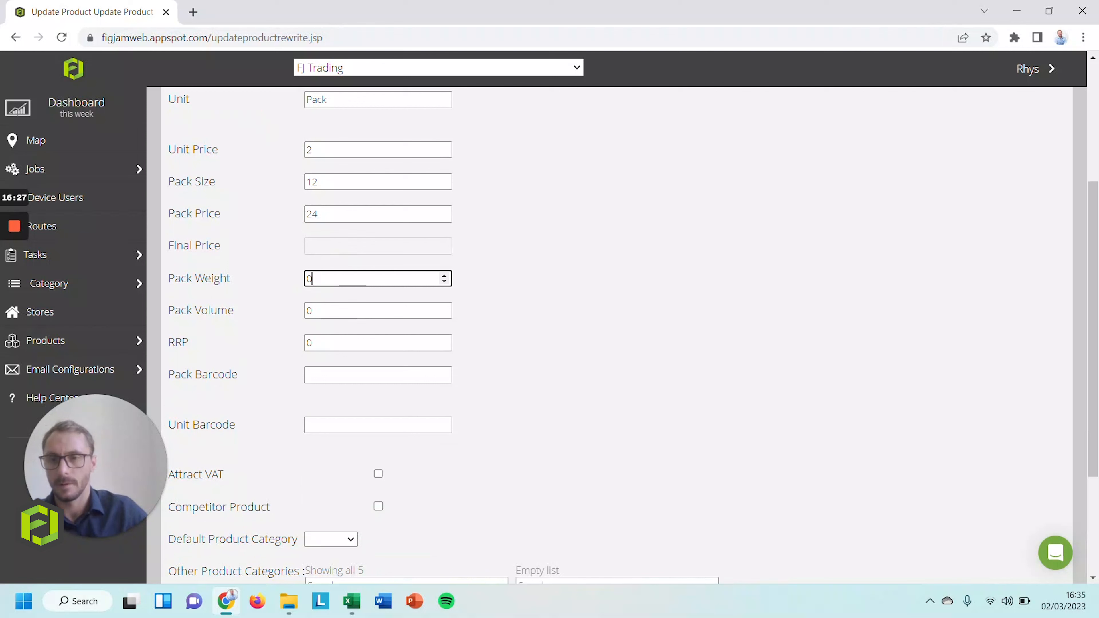
left_click(445, 282)
scroll(364, 300, "down", 1)
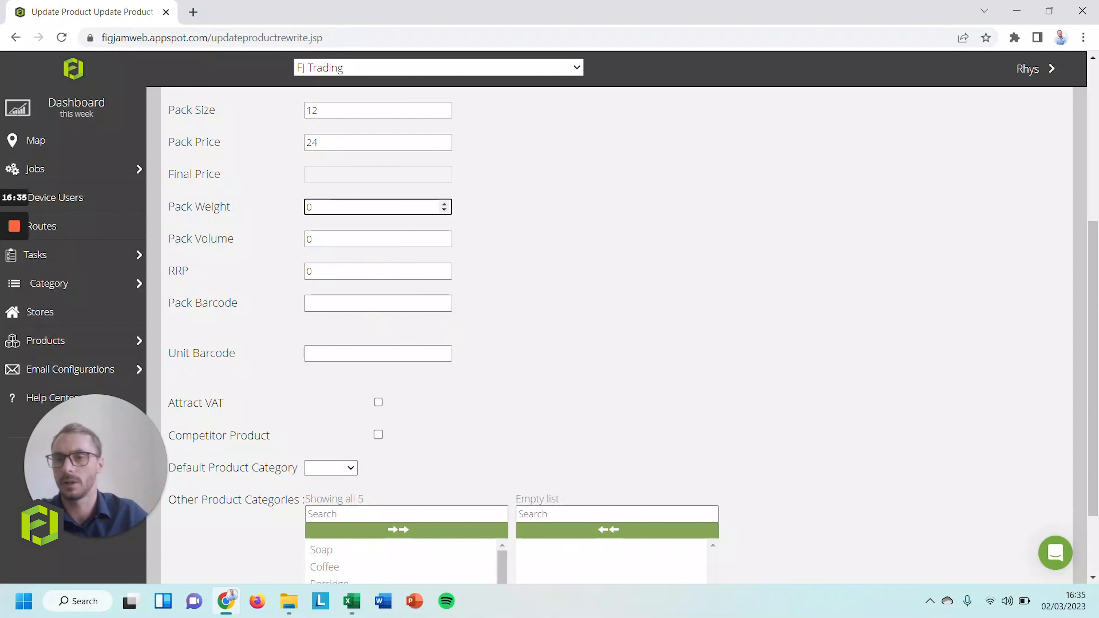
scroll(351, 285, "down", 1)
left_click(298, 166)
Mark it as a competitor product with Soap as the default category
left_click(355, 232)
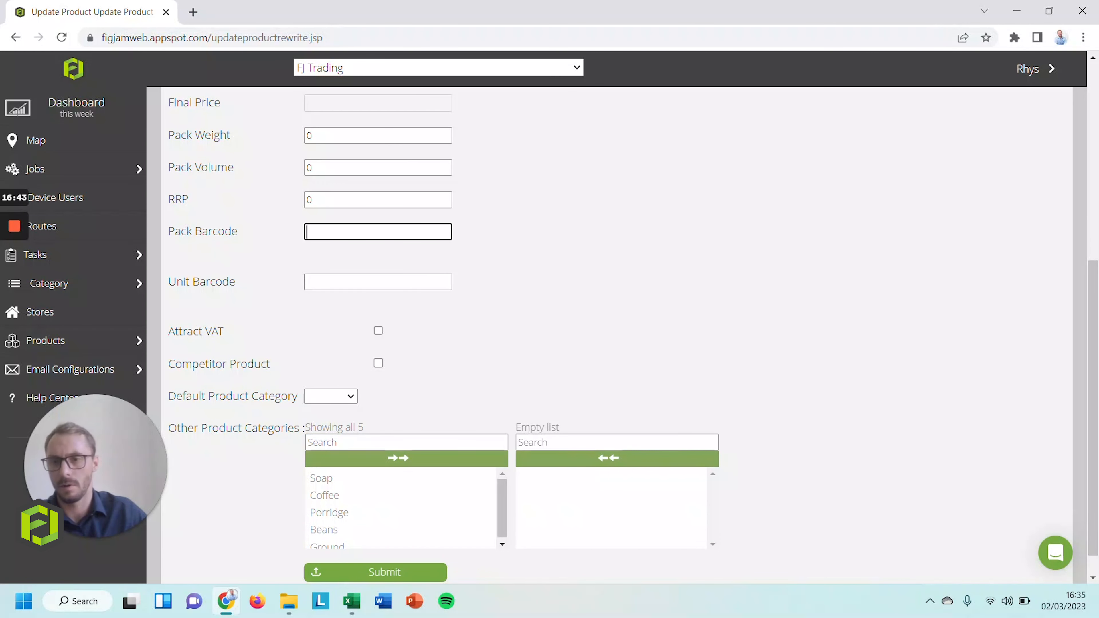
scroll(339, 295, "down", 1)
left_click(379, 302)
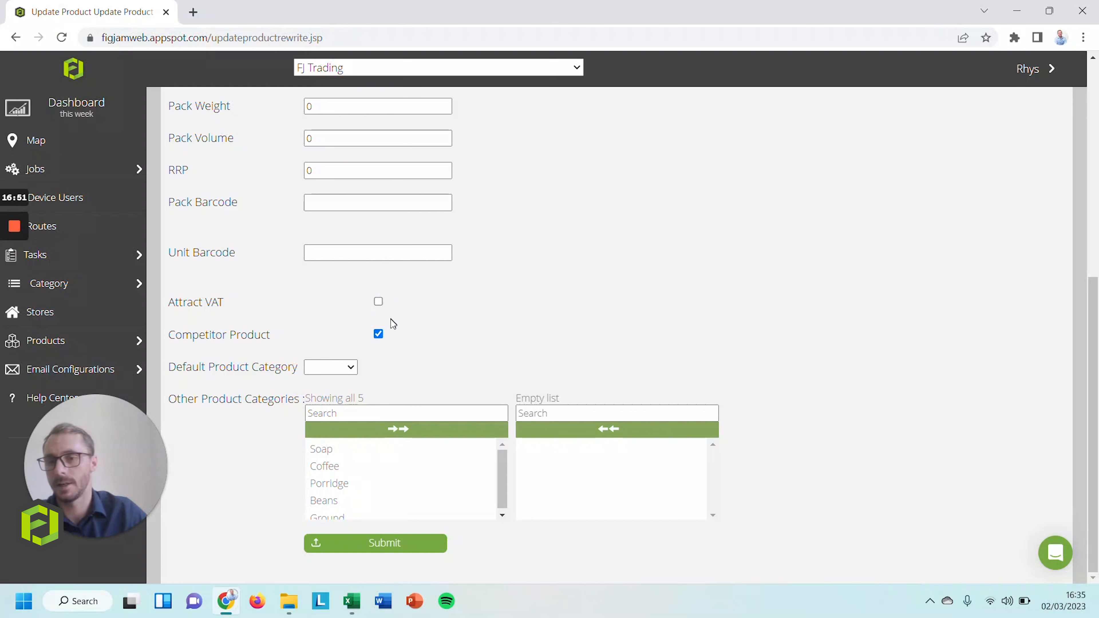
left_click(353, 367)
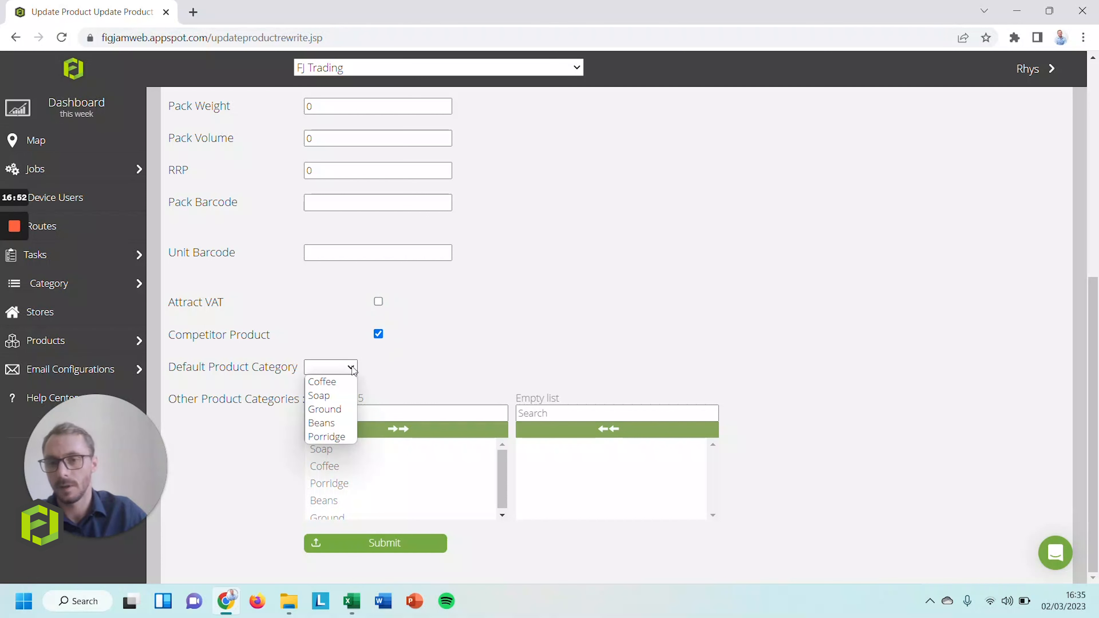
left_click(336, 383)
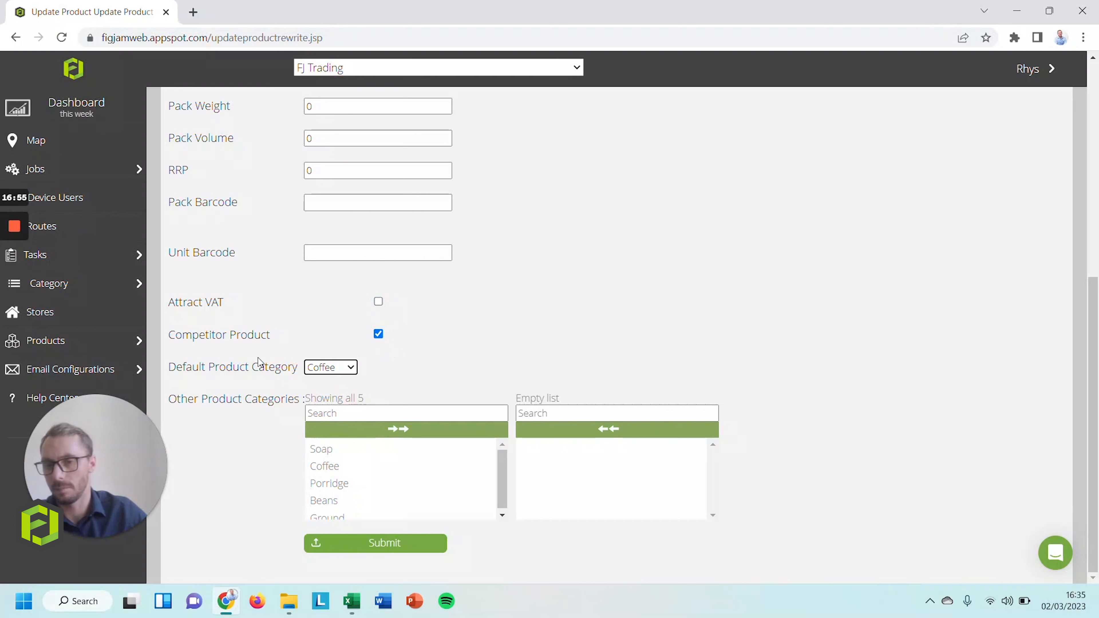
left_click(359, 500)
left_click(541, 452)
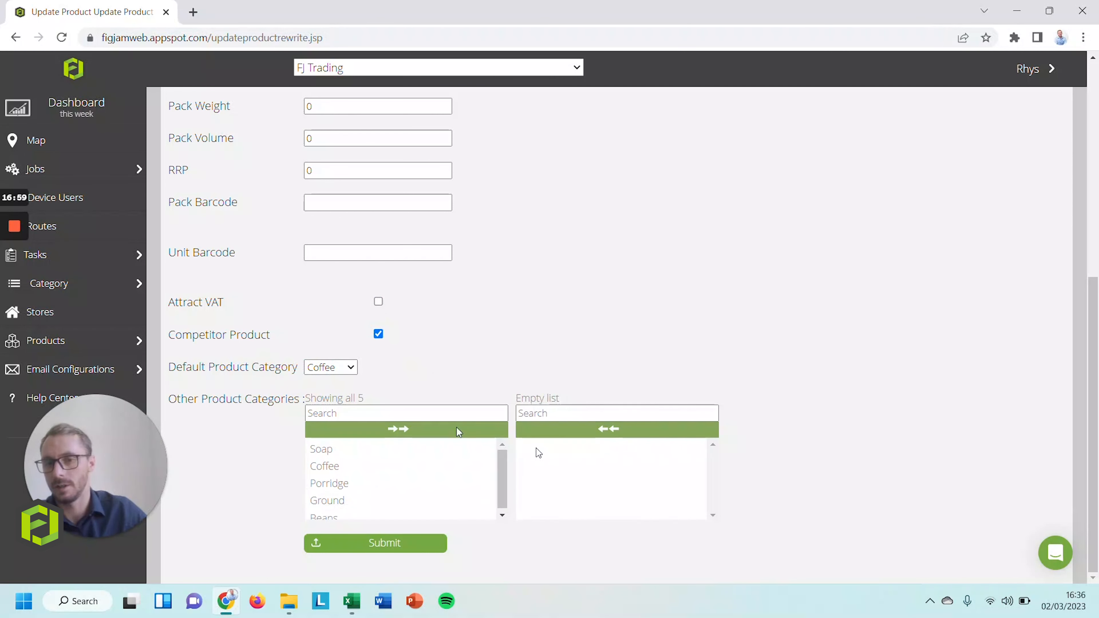
left_click(345, 367)
left_click(351, 392)
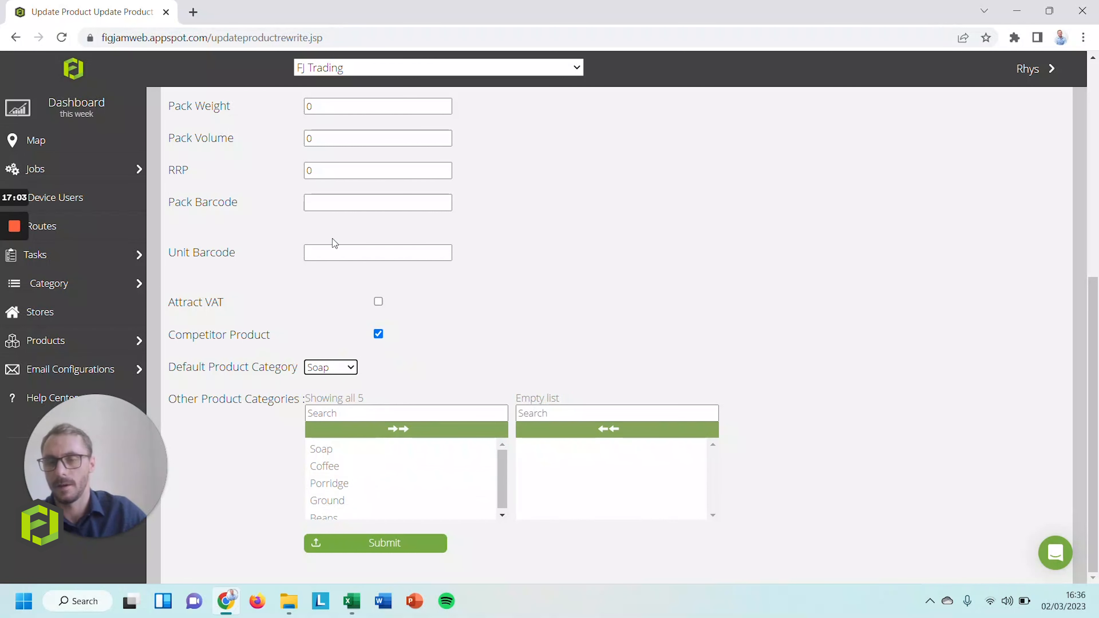
Prefix the description with 'Dove' and submit the new product
scroll(333, 238, "up", 9)
left_click(363, 234)
type("Dove Soap - 12 x 175g")
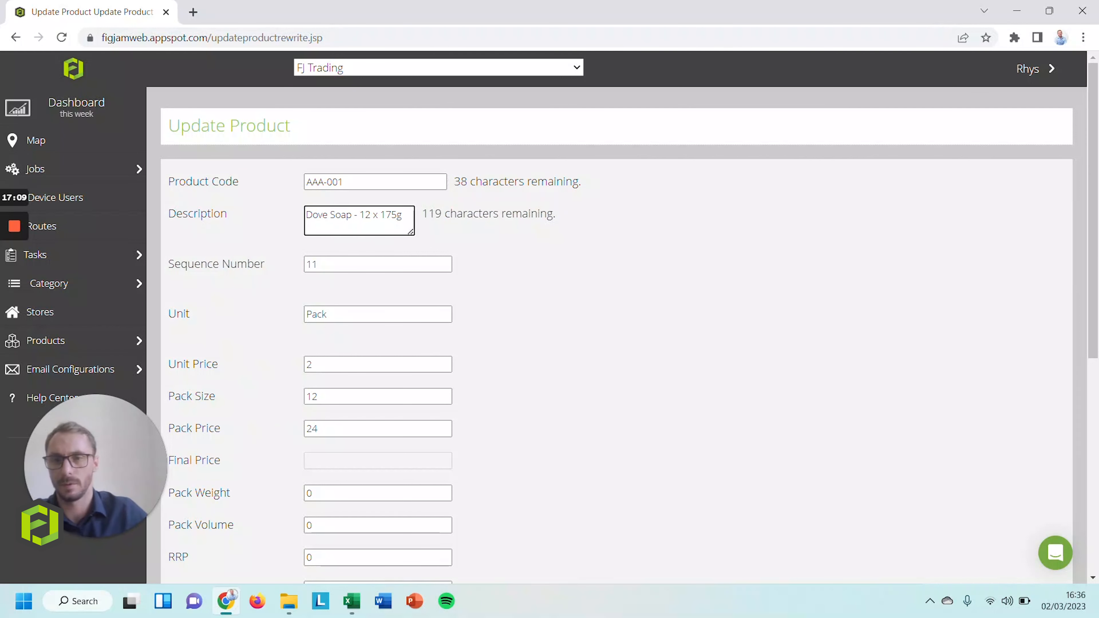
scroll(355, 309, "down", 8)
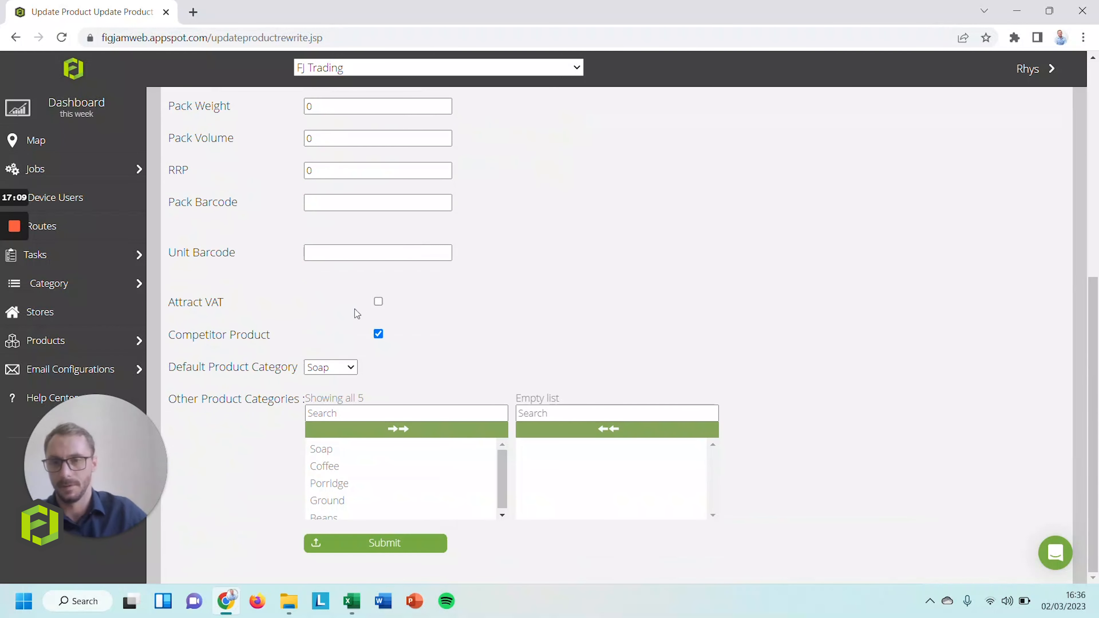
left_click(381, 547)
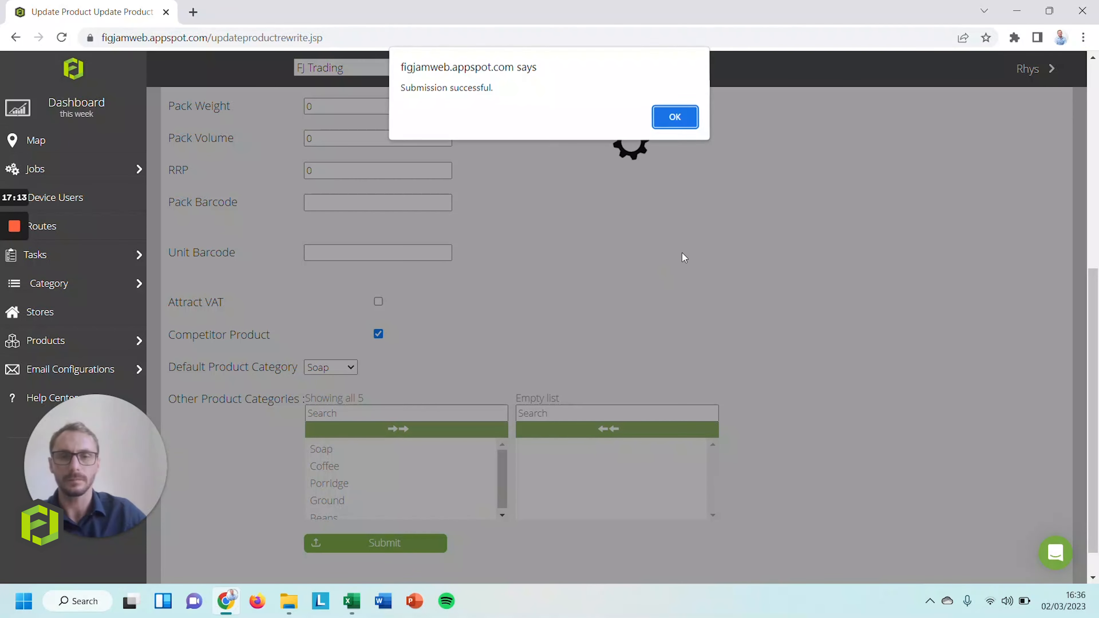
Dismiss the success alert, export the products to CSV and open the download in Excel
left_click(675, 118)
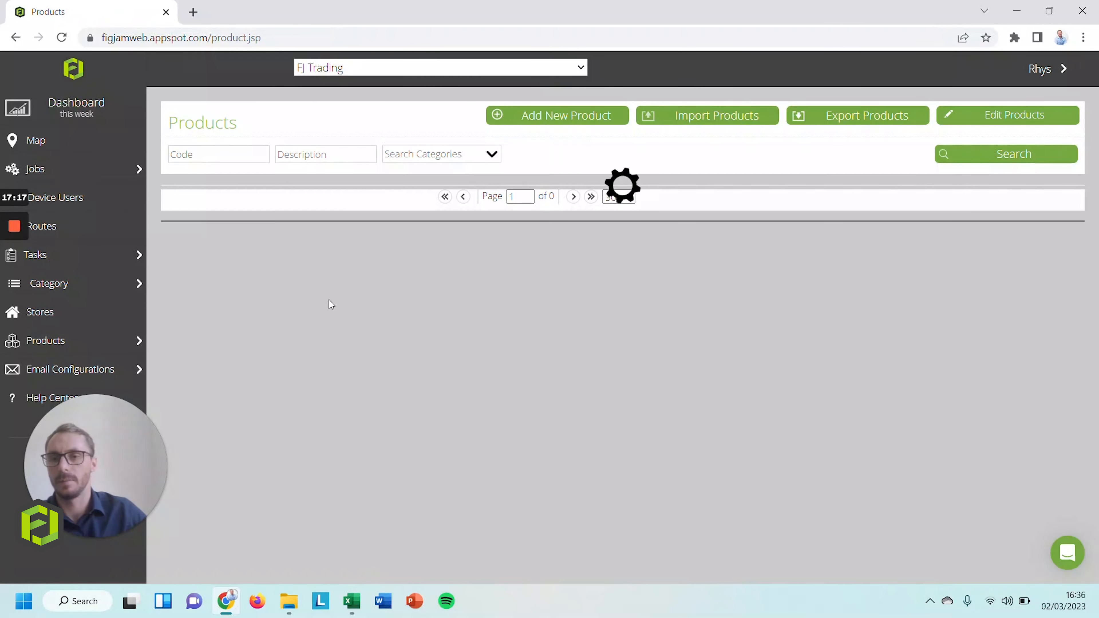
scroll(329, 304, "down", 2)
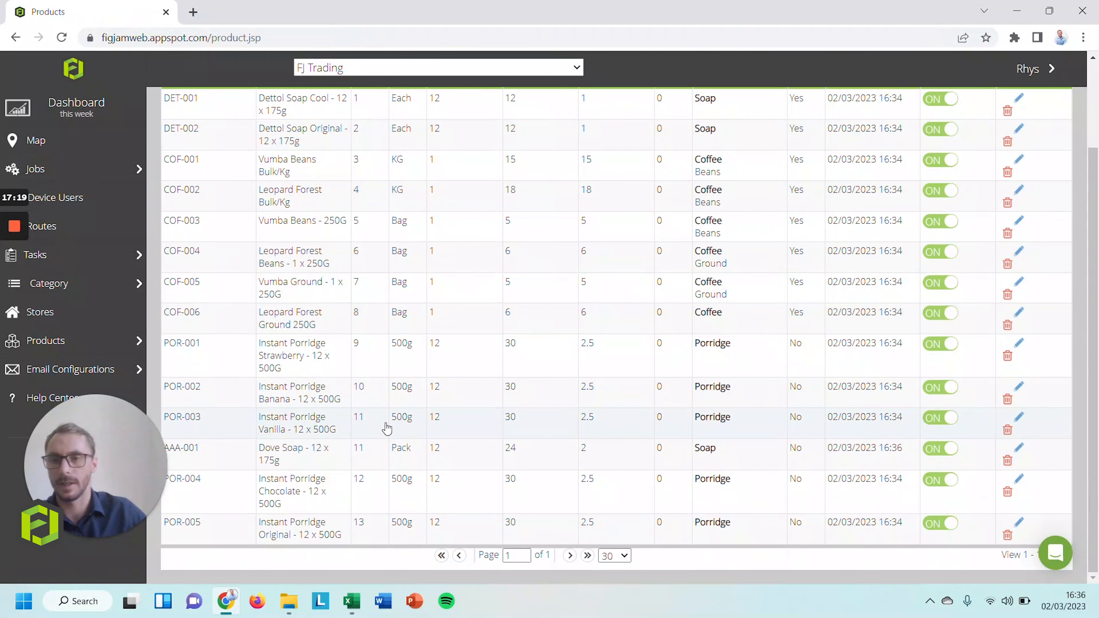
scroll(386, 427, "up", 2)
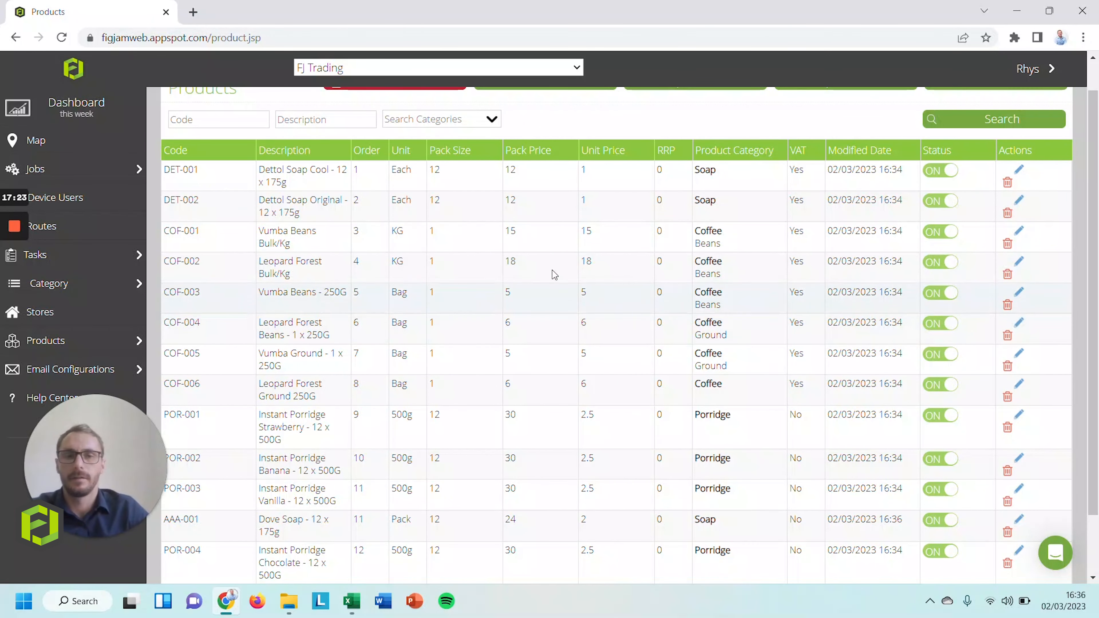
scroll(589, 255, "up", 1)
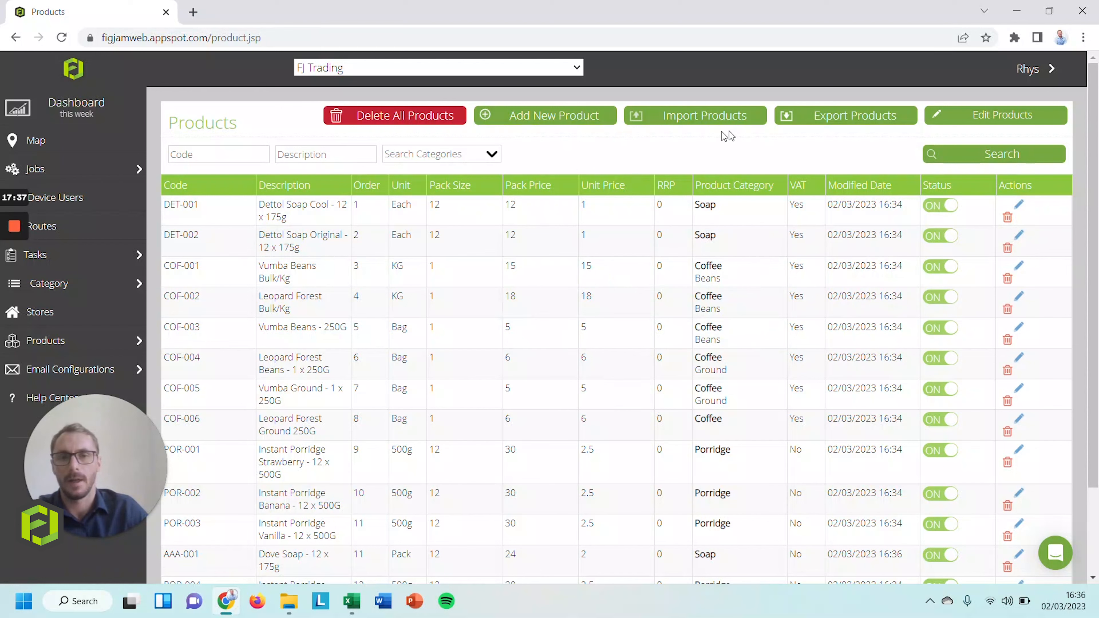
left_click(836, 123)
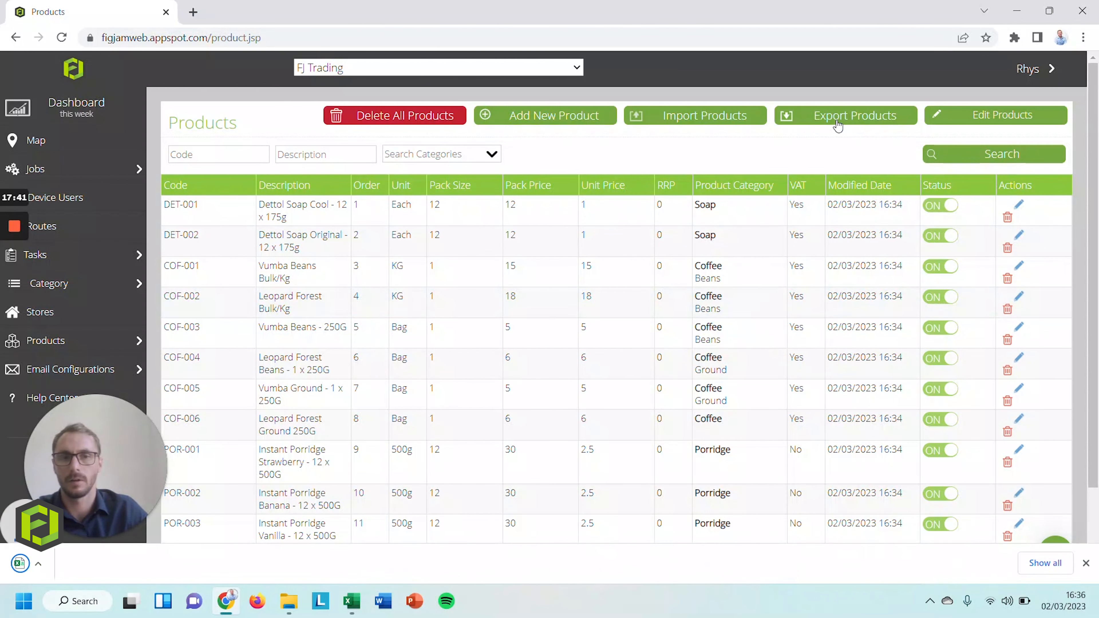
left_click(57, 564)
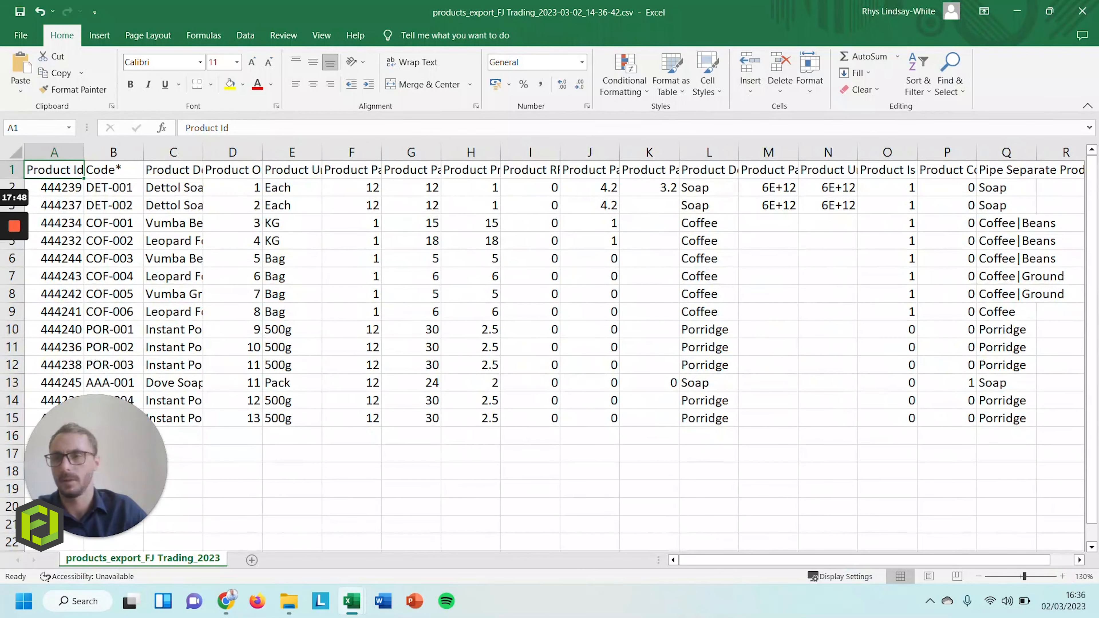
Auto-fit all columns of the exported products sheet
left_click(54, 153)
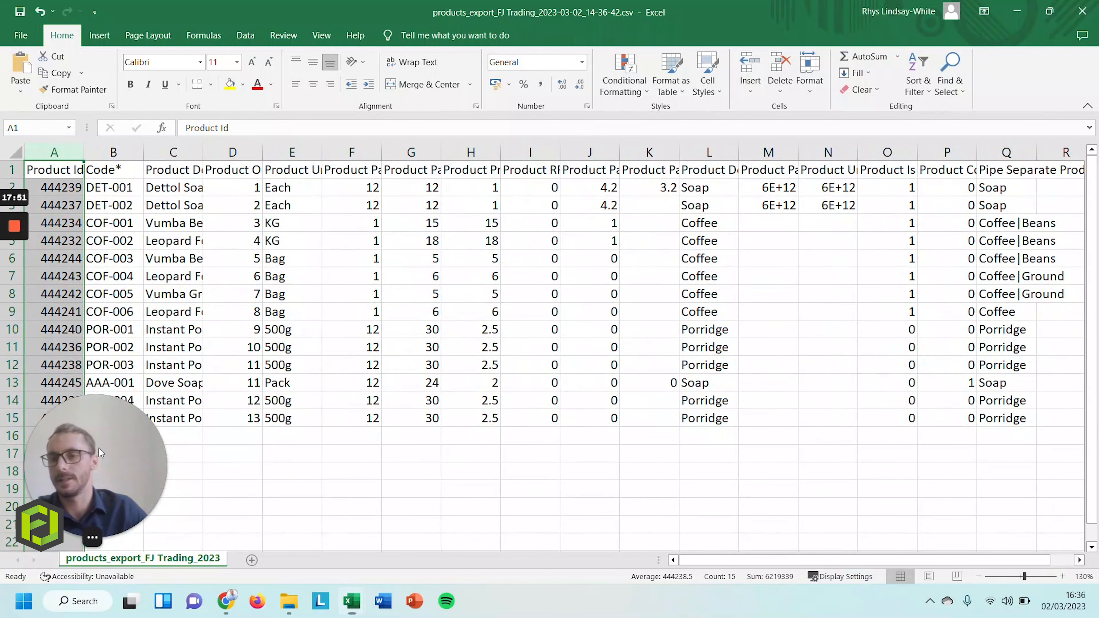
left_click_drag(91, 472, 83, 496)
left_click(54, 153)
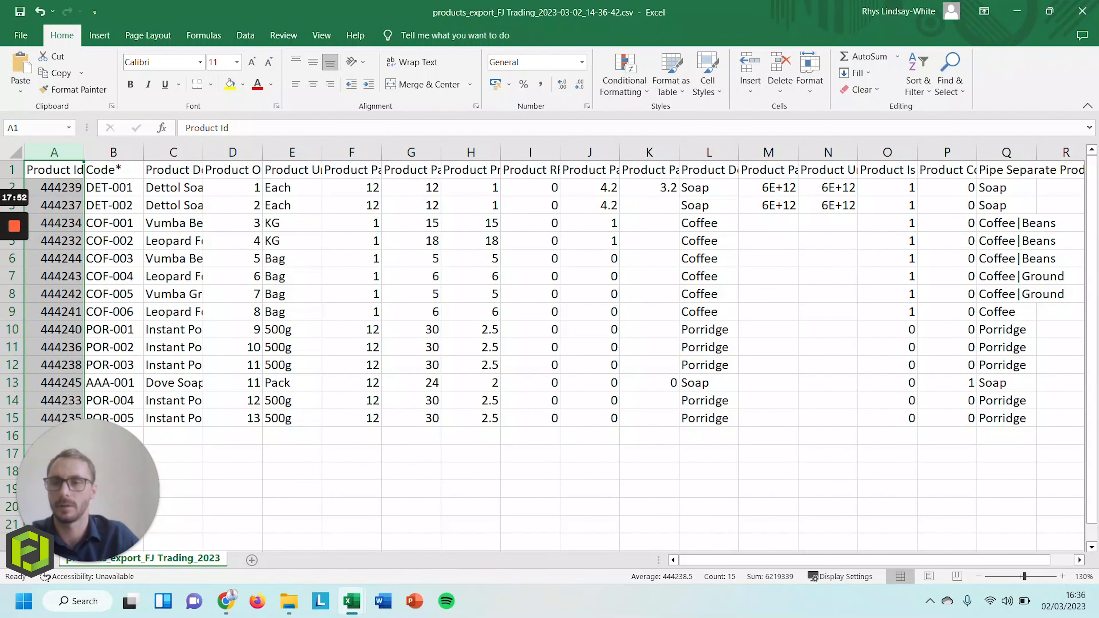
left_click(113, 187)
key("ctrl+a")
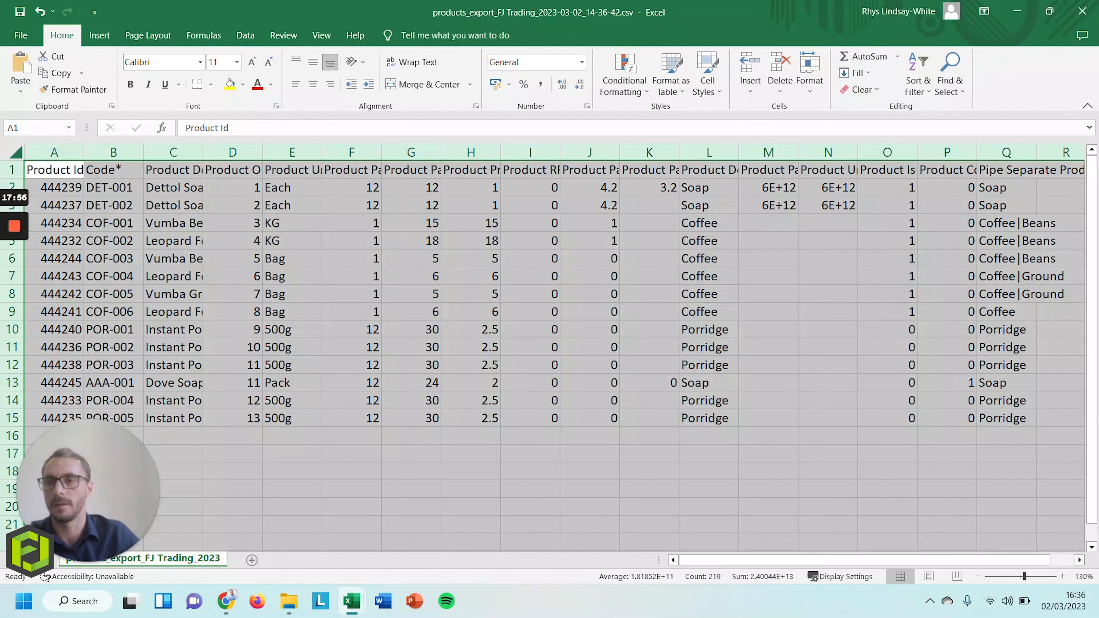
double_click(84, 152)
Change both Dettol soap descriptions from 12 to 48 packs
left_click(217, 205)
key("Right")
key("Right")
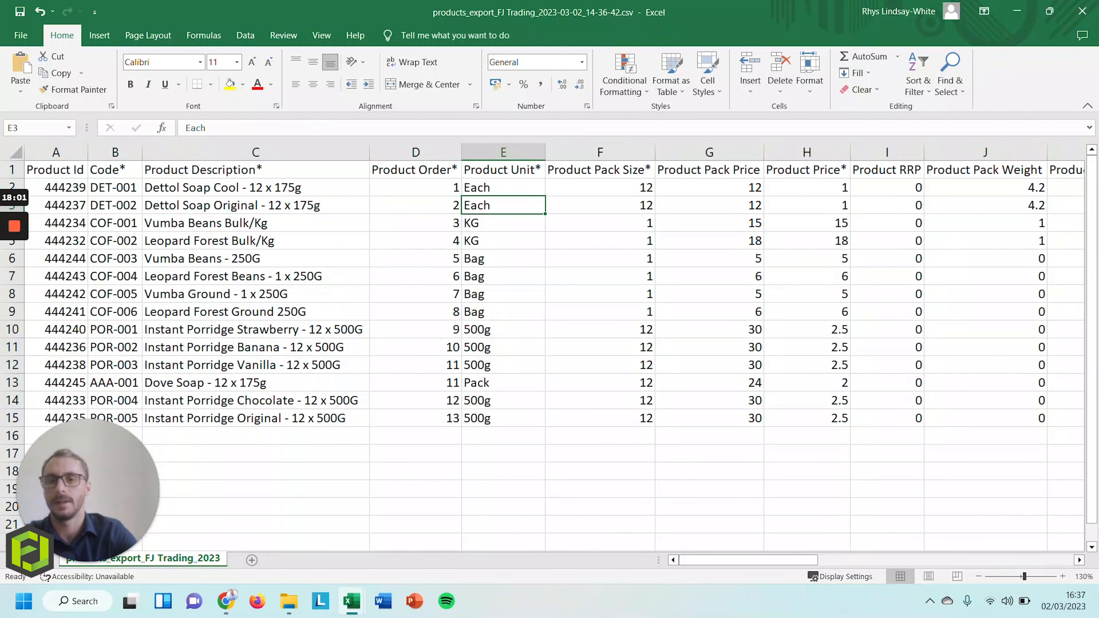
key("Right")
key("Left")
key("Left")
key("Left")
key("Up")
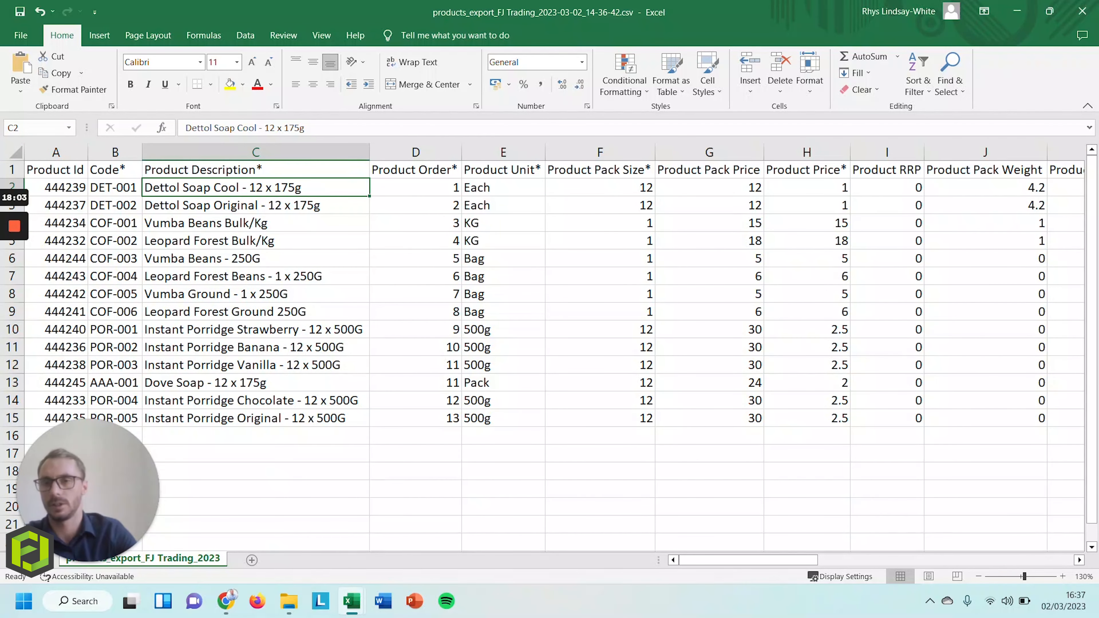
left_click_drag(276, 128, 264, 127)
type("48")
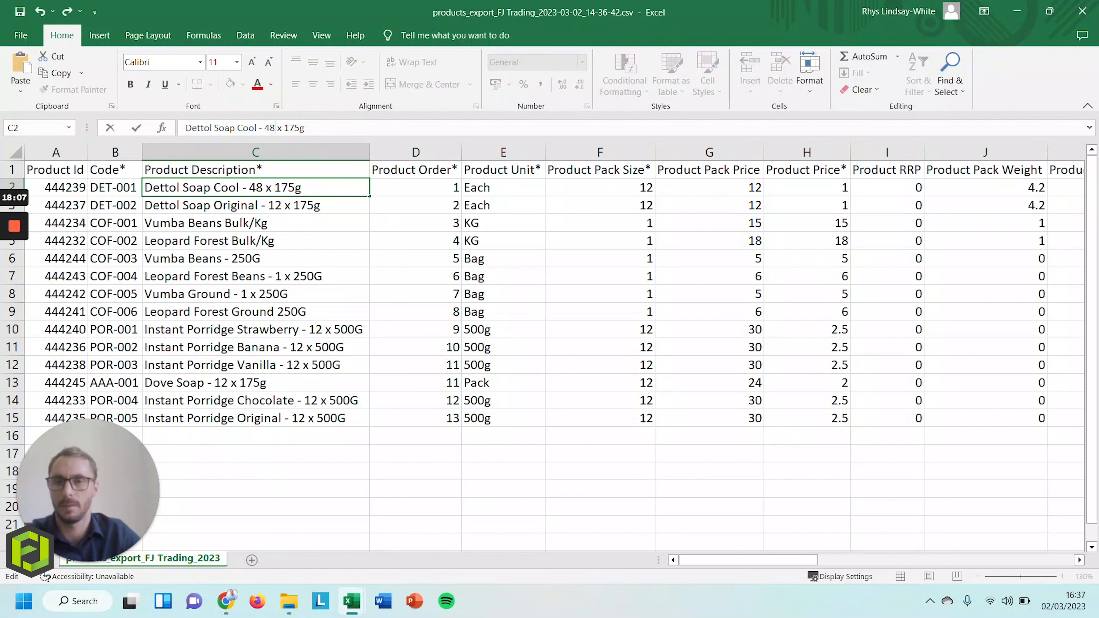
key("Return")
double_click(281, 205)
key("BackSpace")
key("BackSpace")
type("4")
type("8")
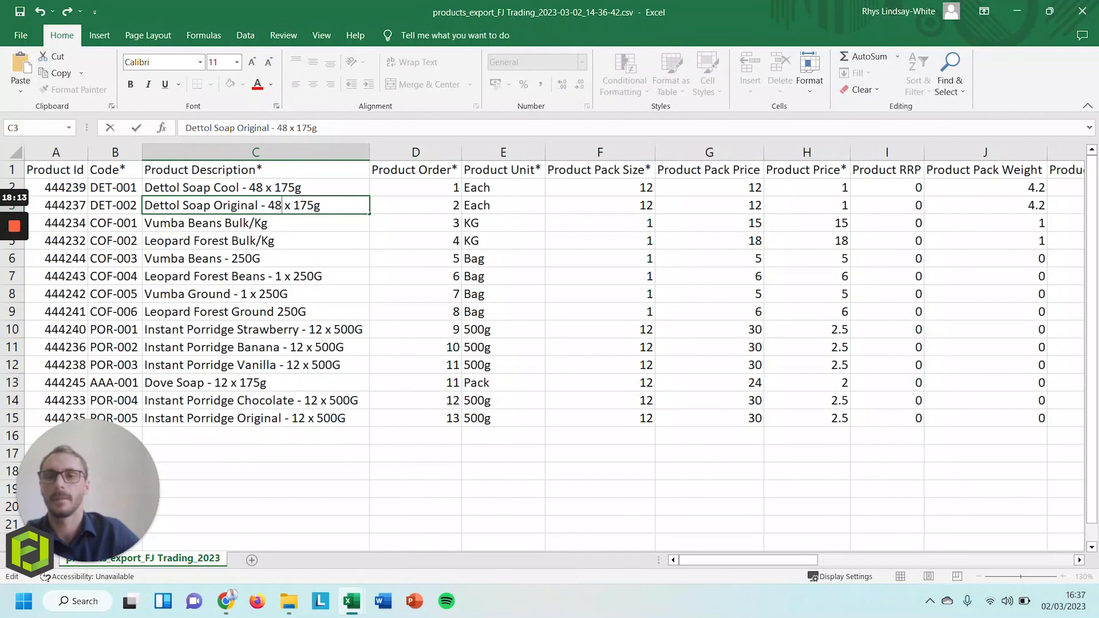
left_click(255, 241)
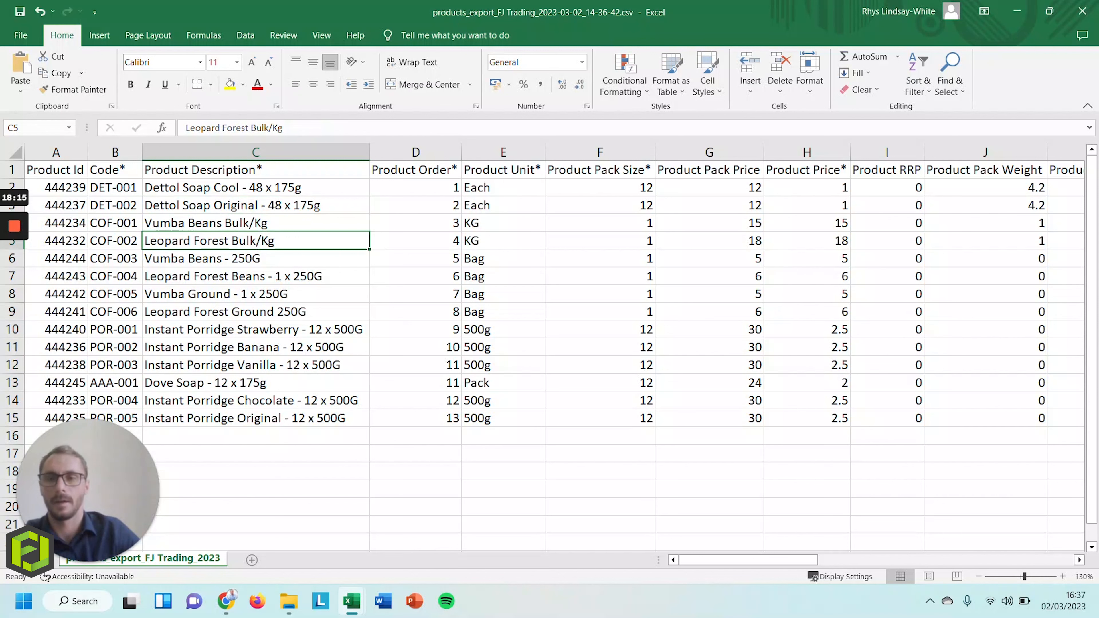
Remove the word 'Dettol' from both soap descriptions
double_click(182, 188)
key("BackSpace")
key("BackSpace")
key("BackSpace")
key("BackSpace")
key("BackSpace")
key("BackSpace")
key("BackSpace")
double_click(183, 206)
key("BackSpace")
key("BackSpace")
key("BackSpace")
key("BackSpace")
key("BackSpace")
key("BackSpace")
key("BackSpace")
Set pack size 48 and pack price 24 for both soap rows
left_click(600, 187)
type("48")
key("Return")
type("4")
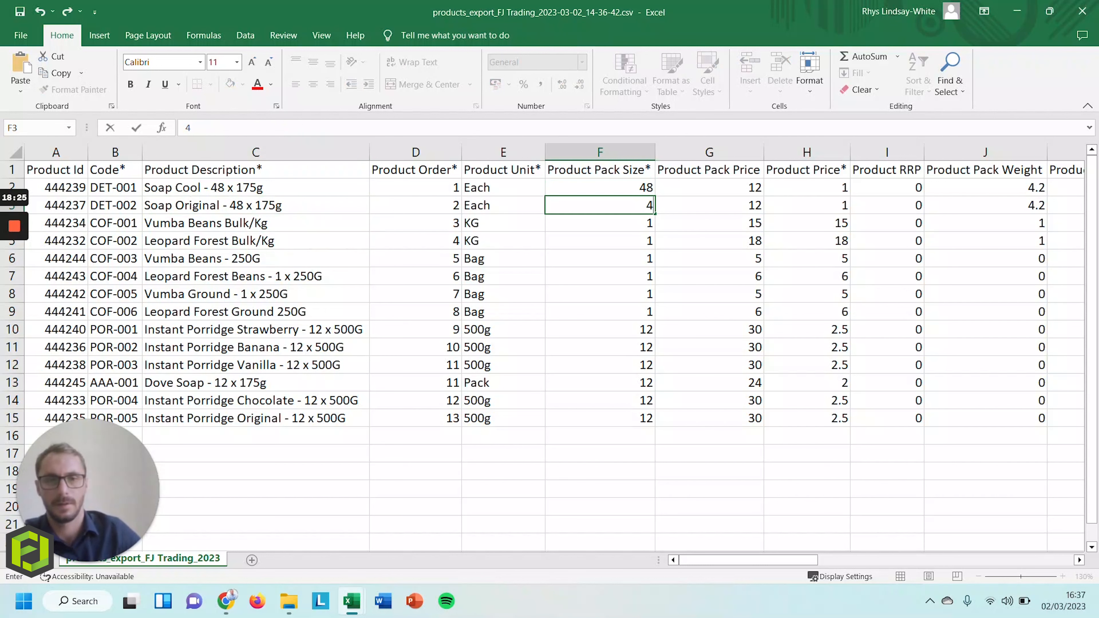
key("BackSpace")
type("48")
key("Tab")
key("Up")
type("24")
key("Return")
type("24")
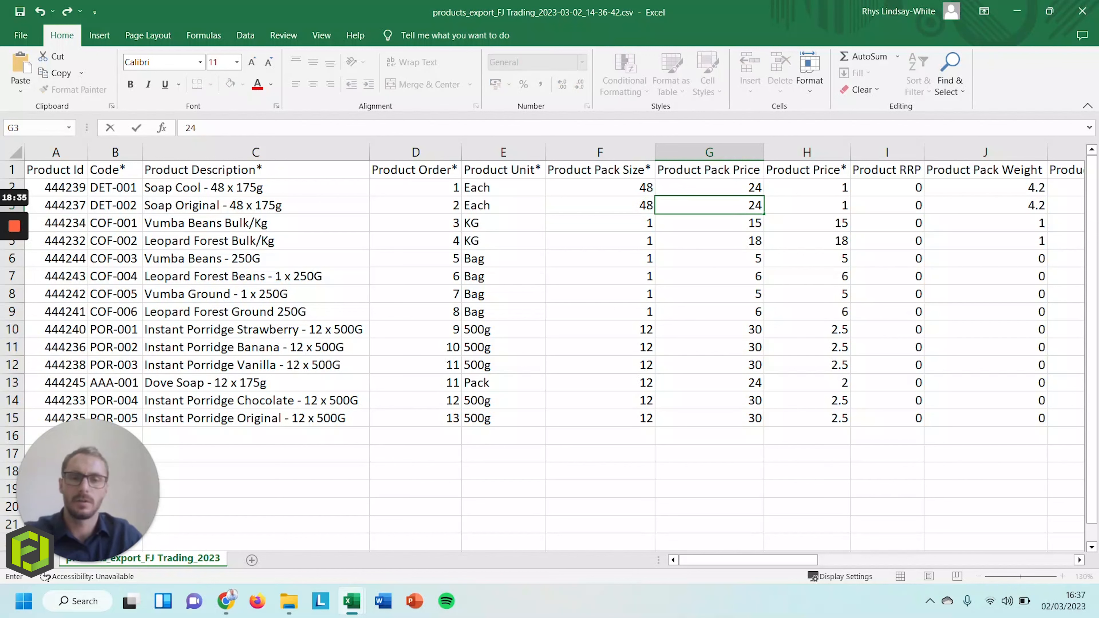
left_click_drag(807, 187, 807, 241)
left_click_drag(709, 153, 807, 152)
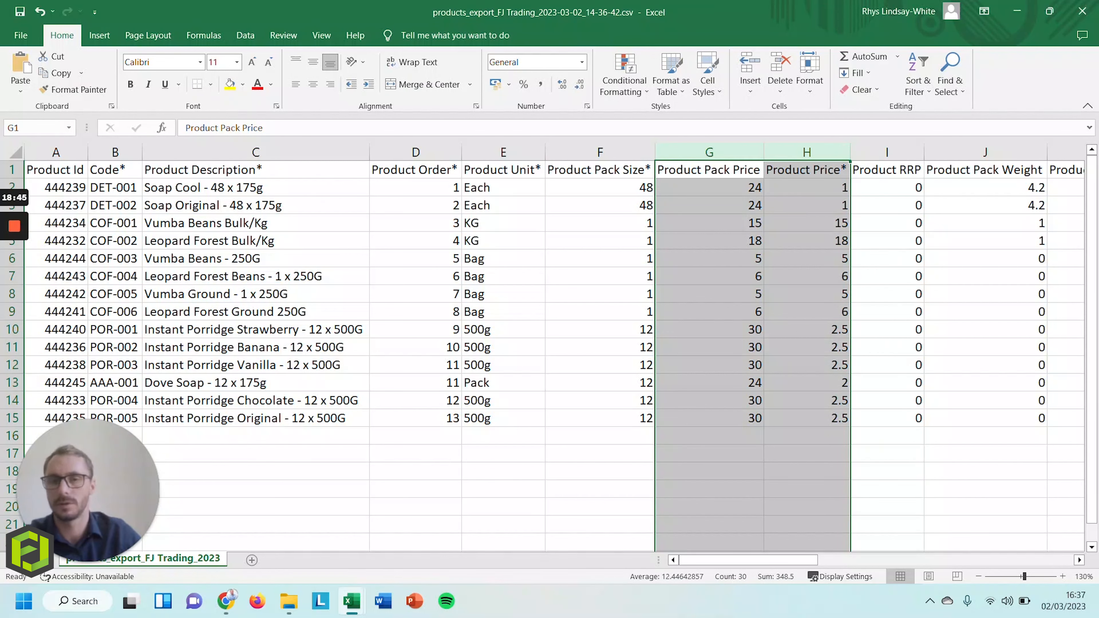
Save the sheet in CSV format and go back to the Products page
key("ctrl+s")
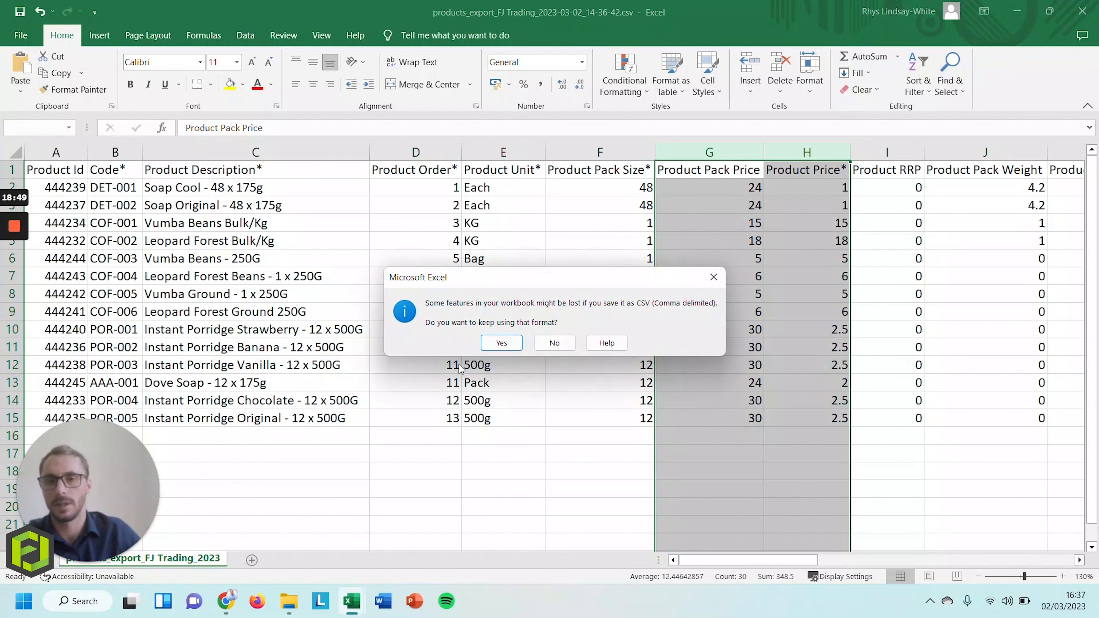
left_click(500, 342)
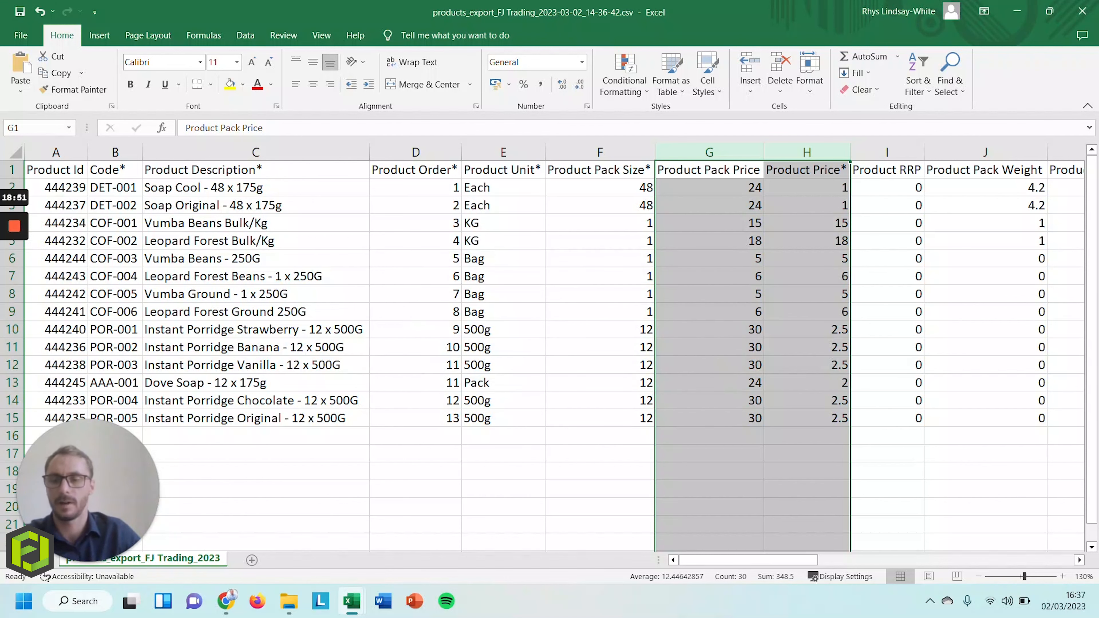
key("alt+Tab")
left_click(761, 223)
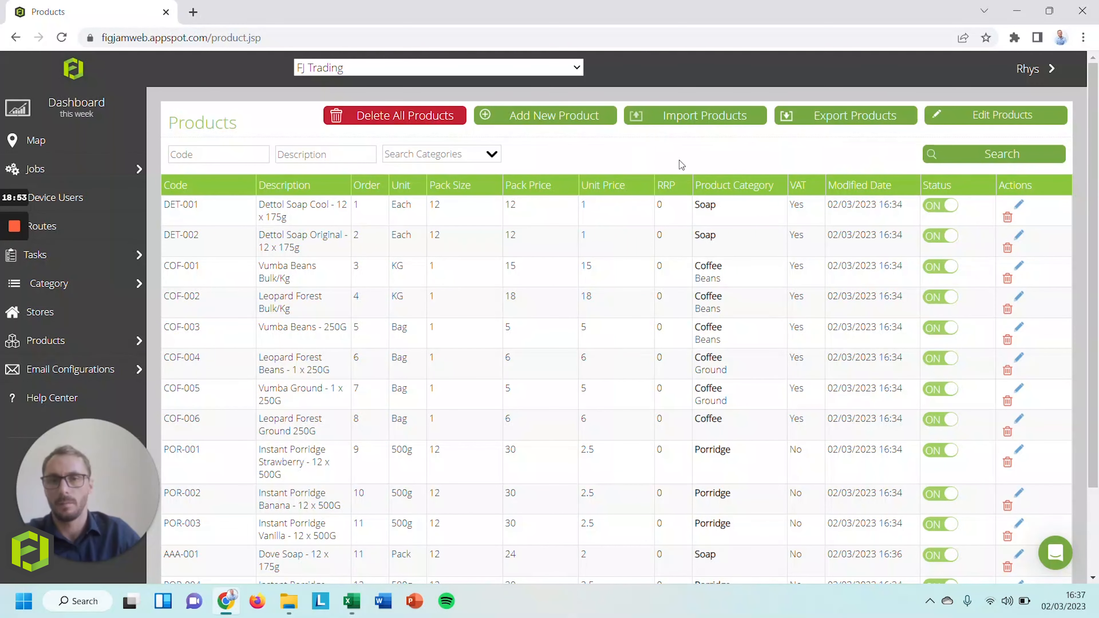
Import the edited products_export CSV from Downloads with UTF-8 encoding
left_click(725, 120)
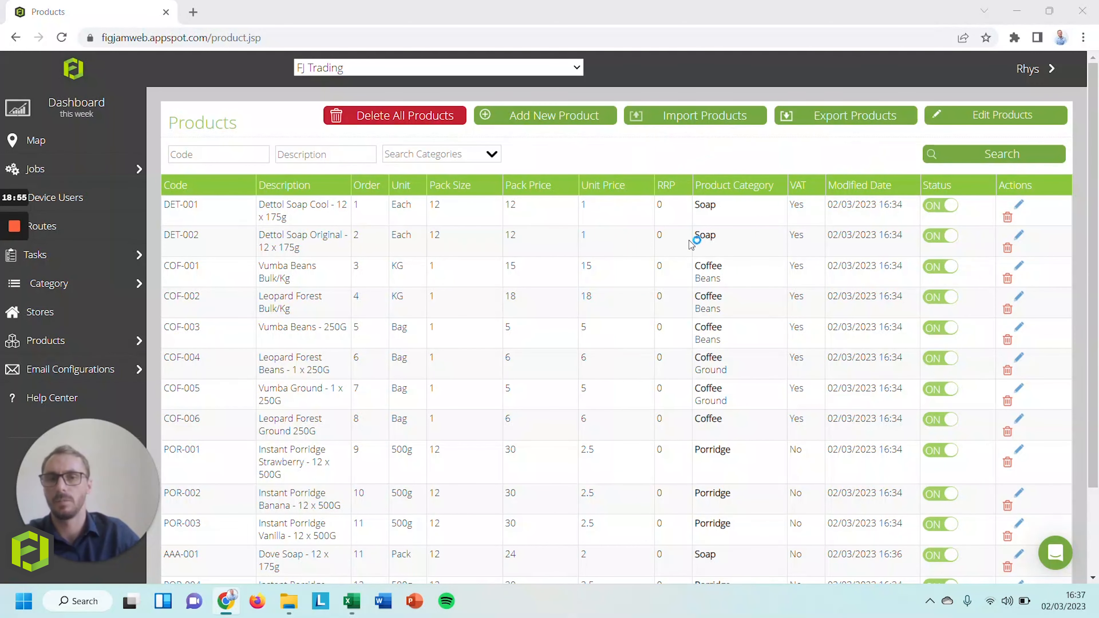
left_click(78, 195)
left_click(194, 134)
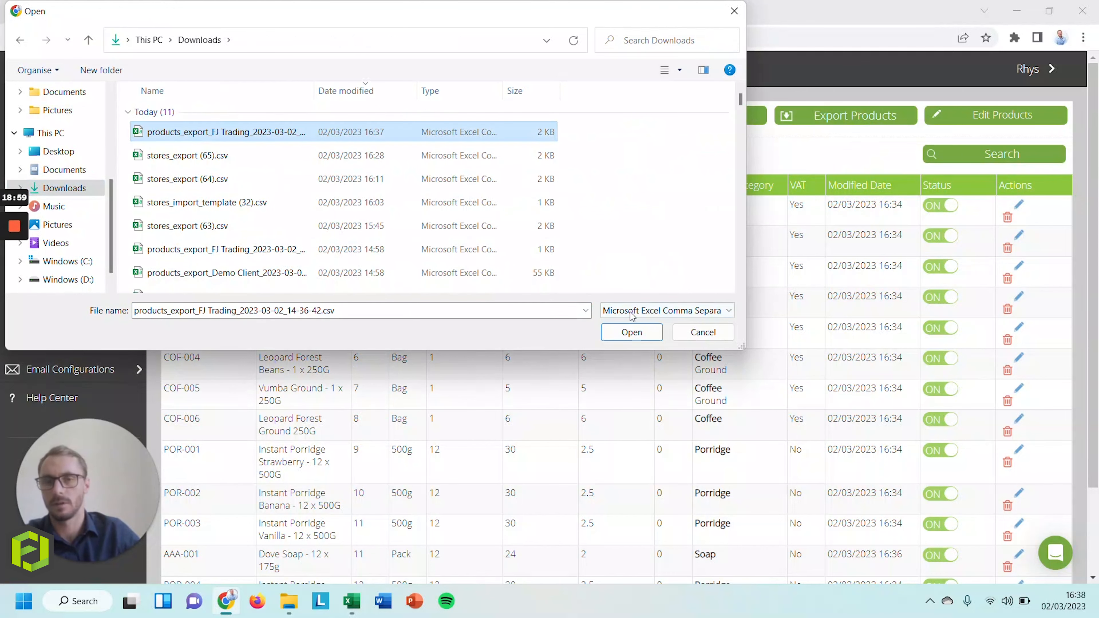
left_click(636, 331)
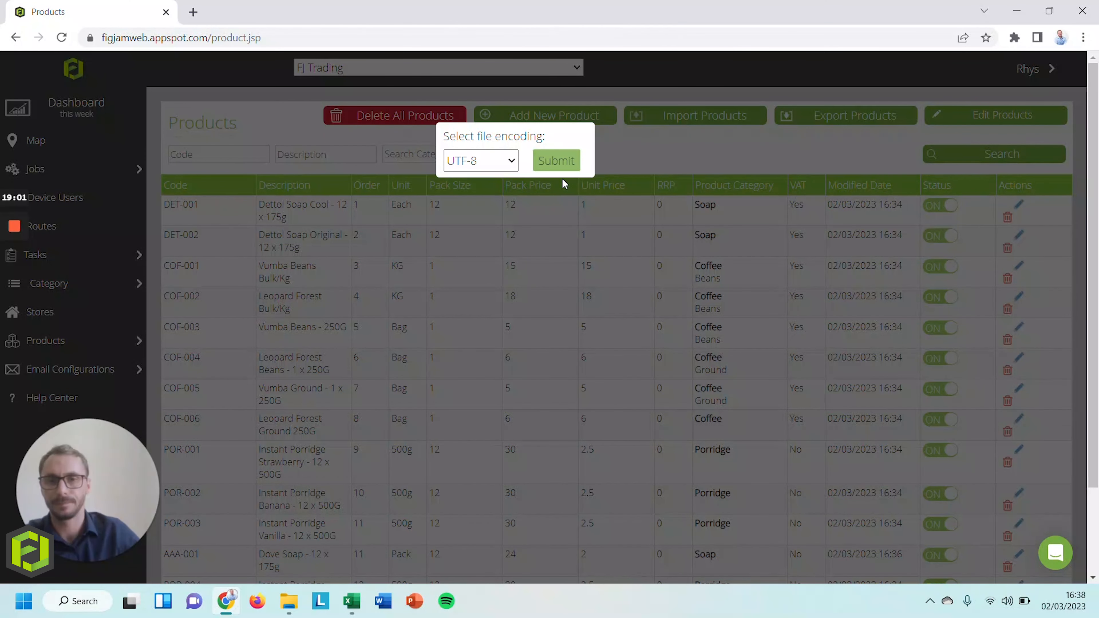
left_click(556, 161)
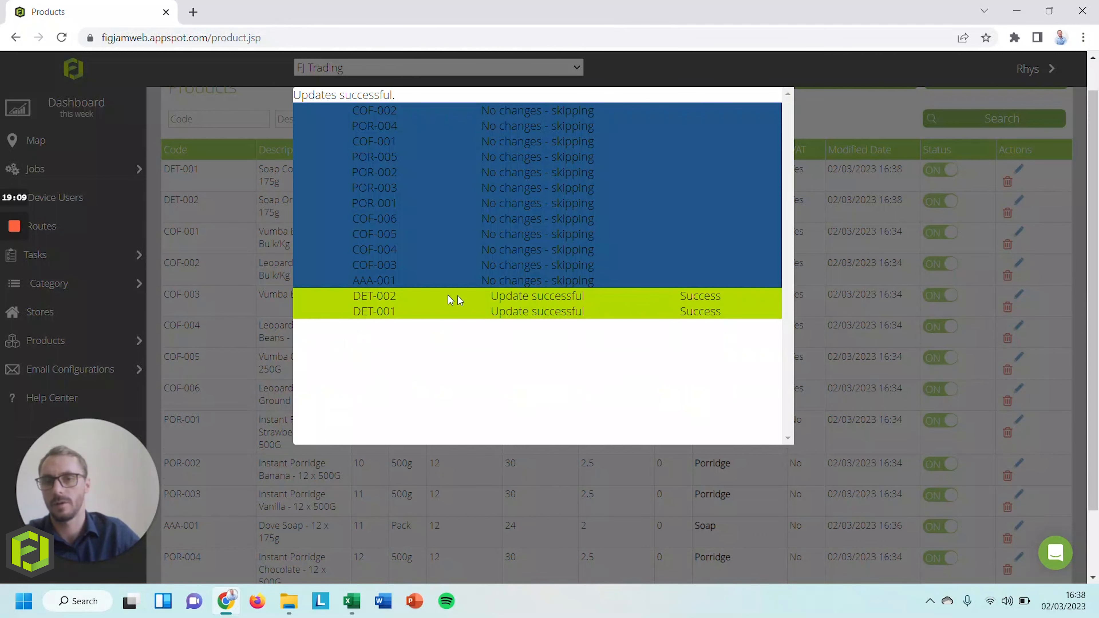
left_click(842, 122)
Check the two updated soap rows in the products list
left_click_drag(172, 170, 284, 224)
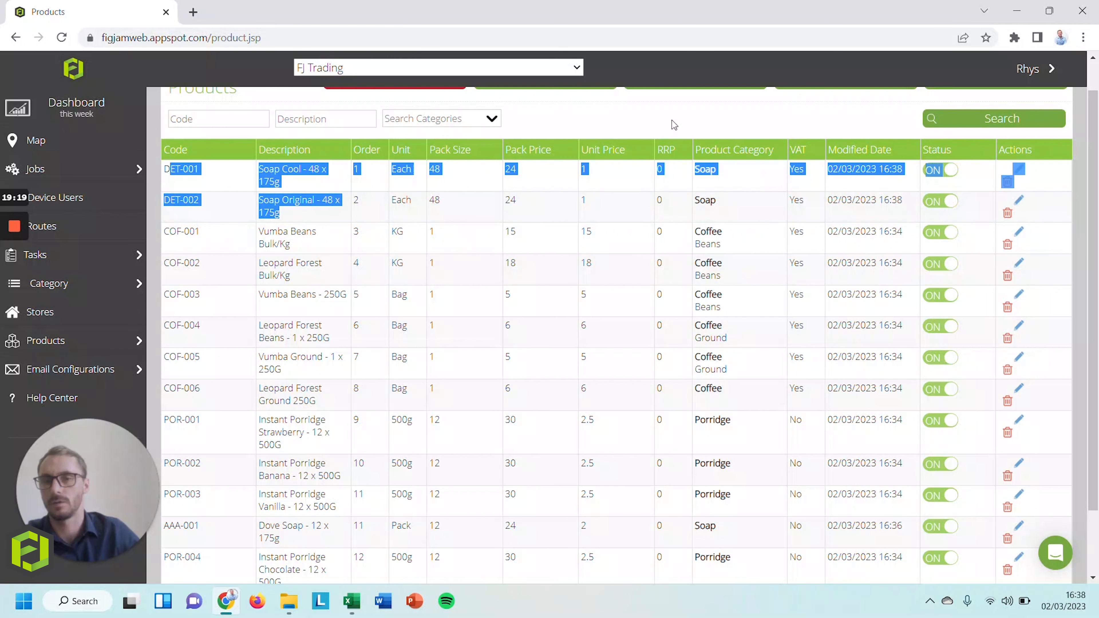
left_click(587, 323)
scroll(587, 323, "up", 1)
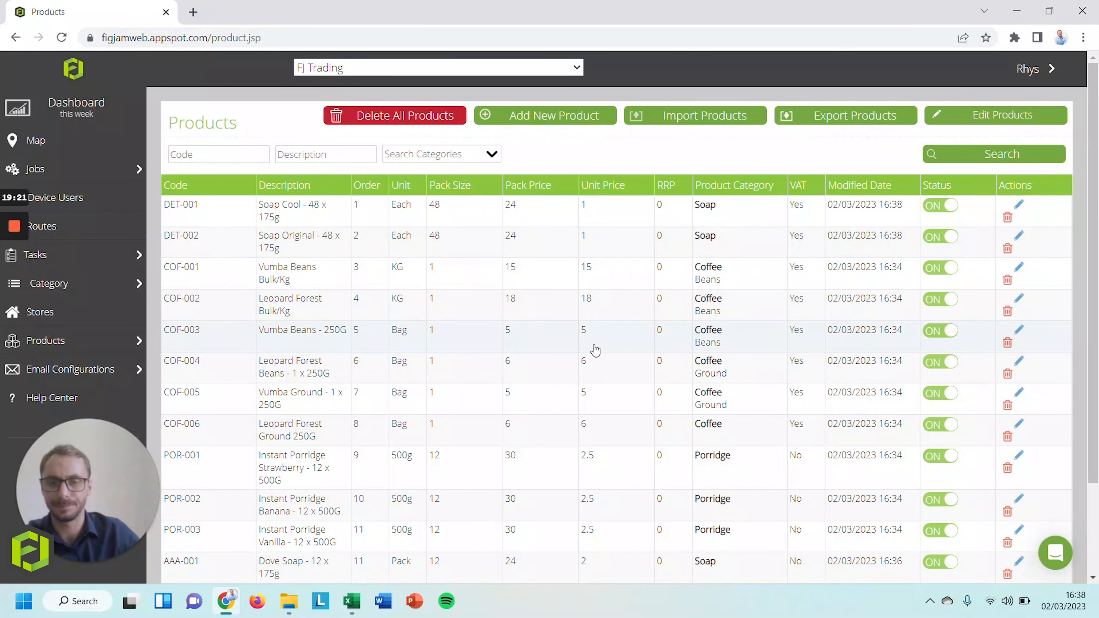